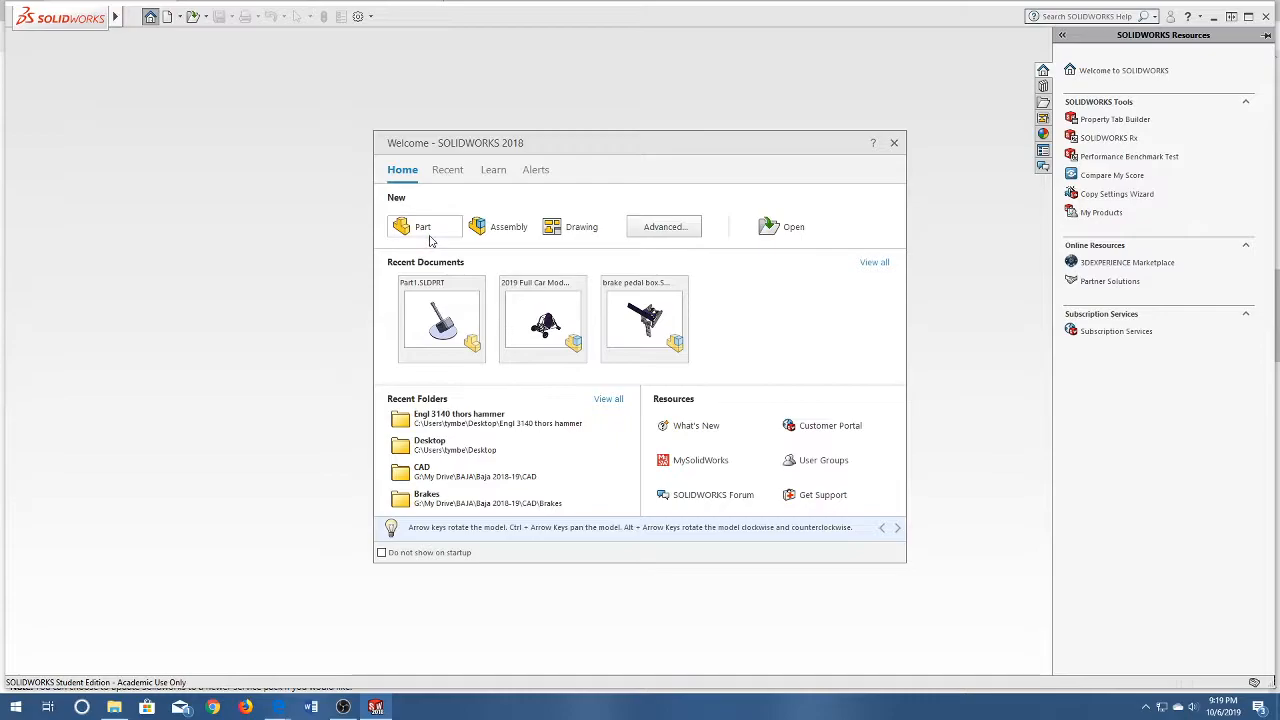
Create a new part and start a sketch on the Front Plane
left_click(433, 241)
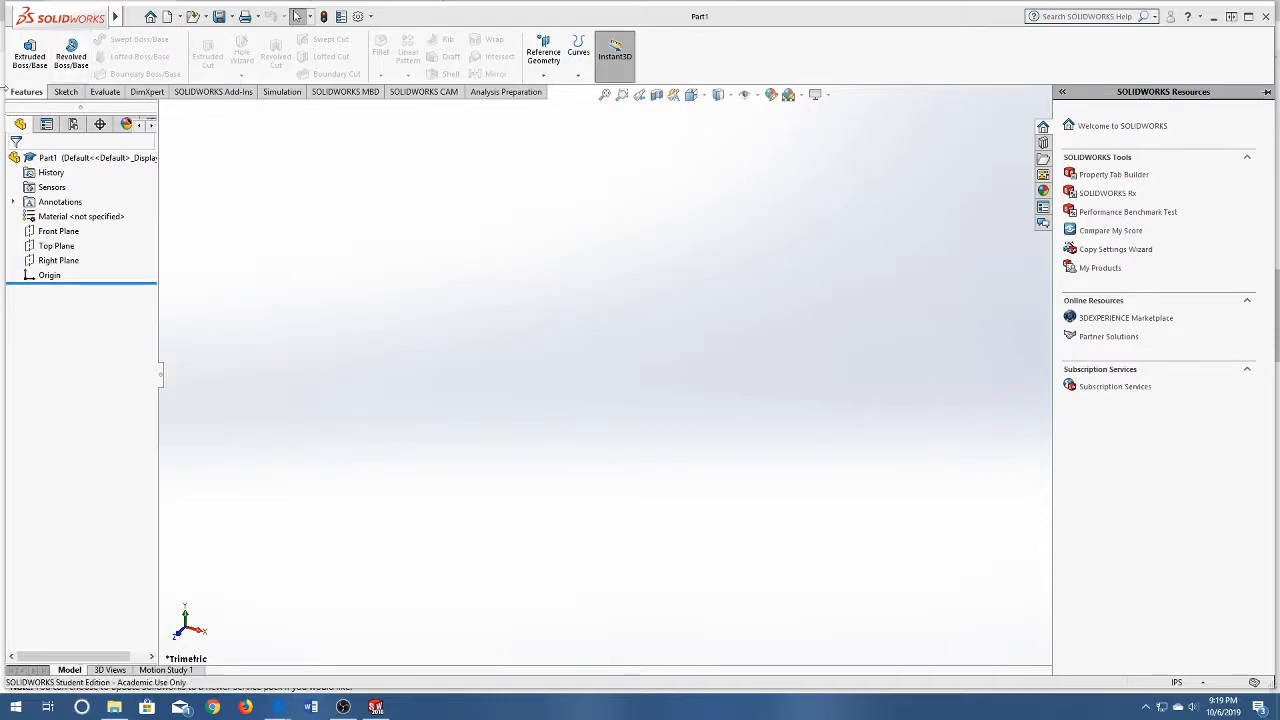
left_click(66, 93)
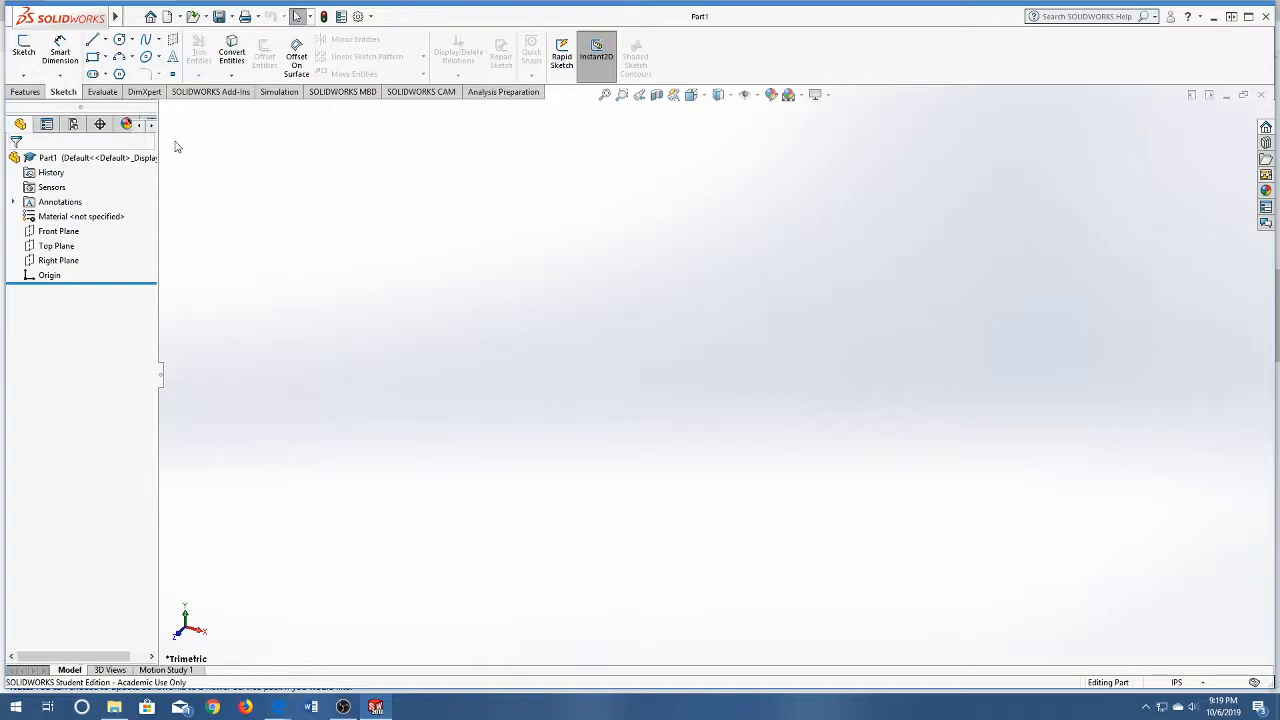
left_click(24, 50)
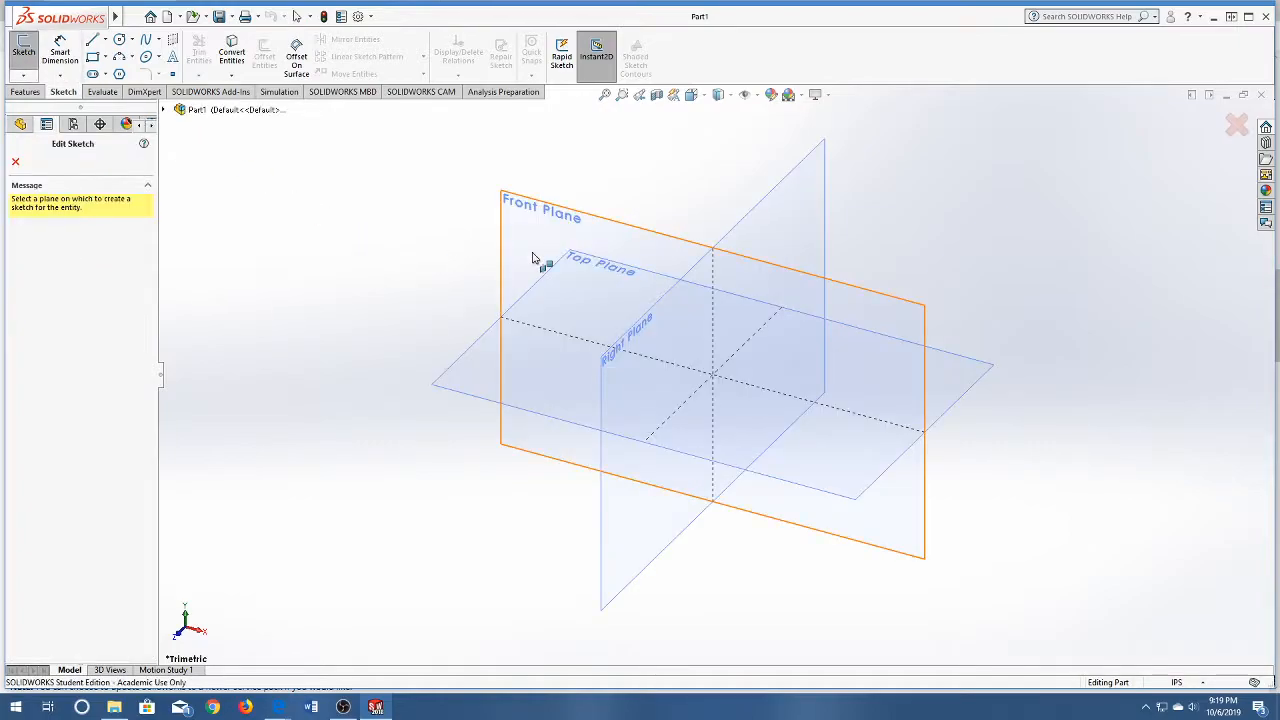
left_click(578, 222)
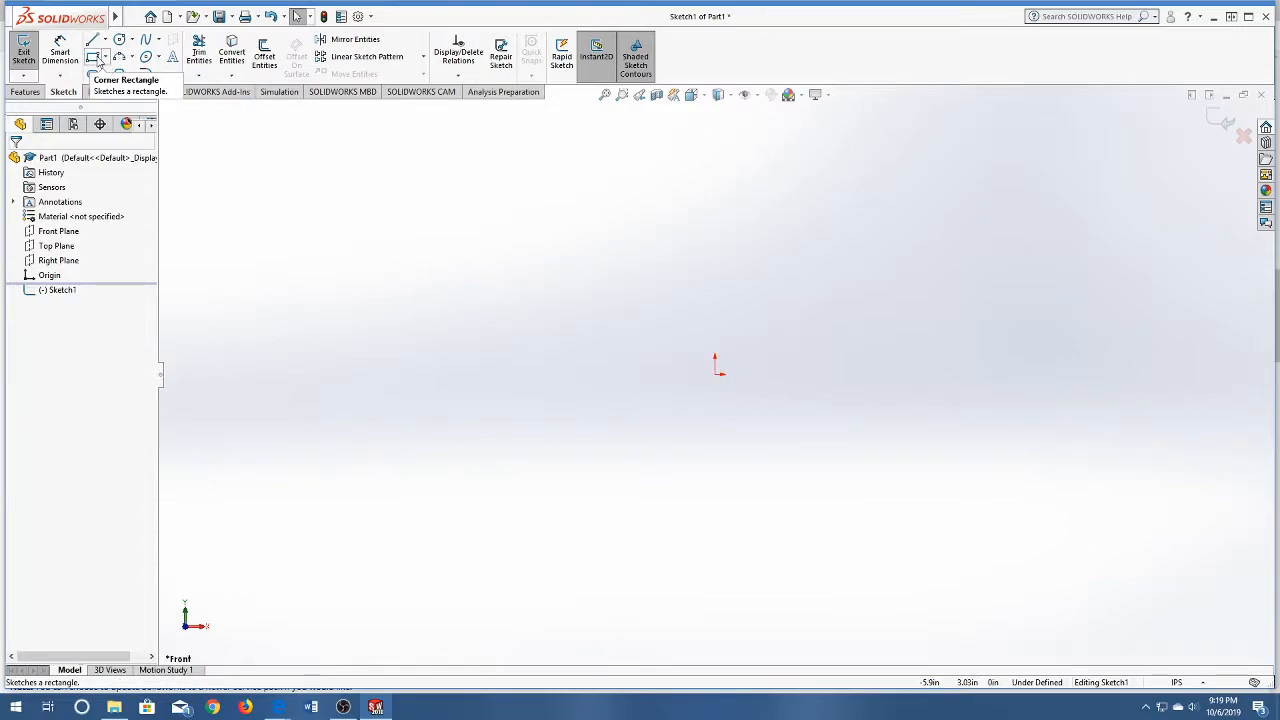
Sketch a corner rectangle starting at the origin, about 2.32 in wide and 2.08 in high
left_click(97, 59)
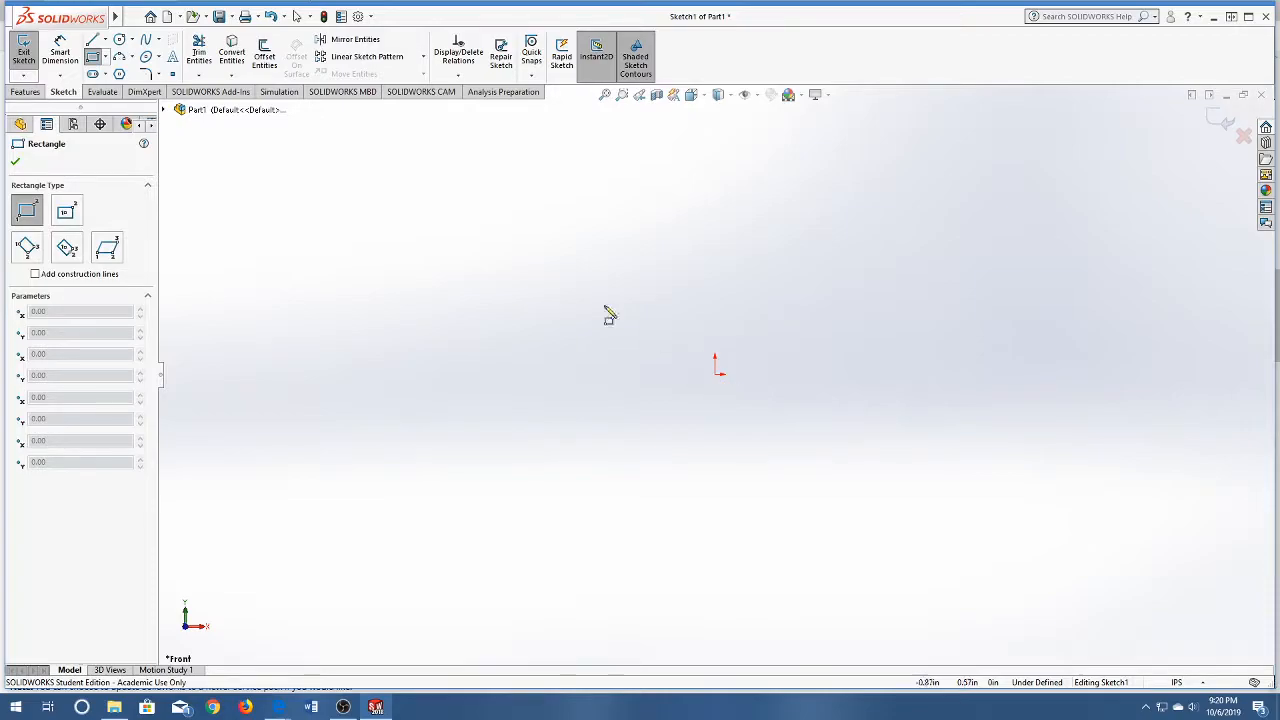
left_click(105, 59)
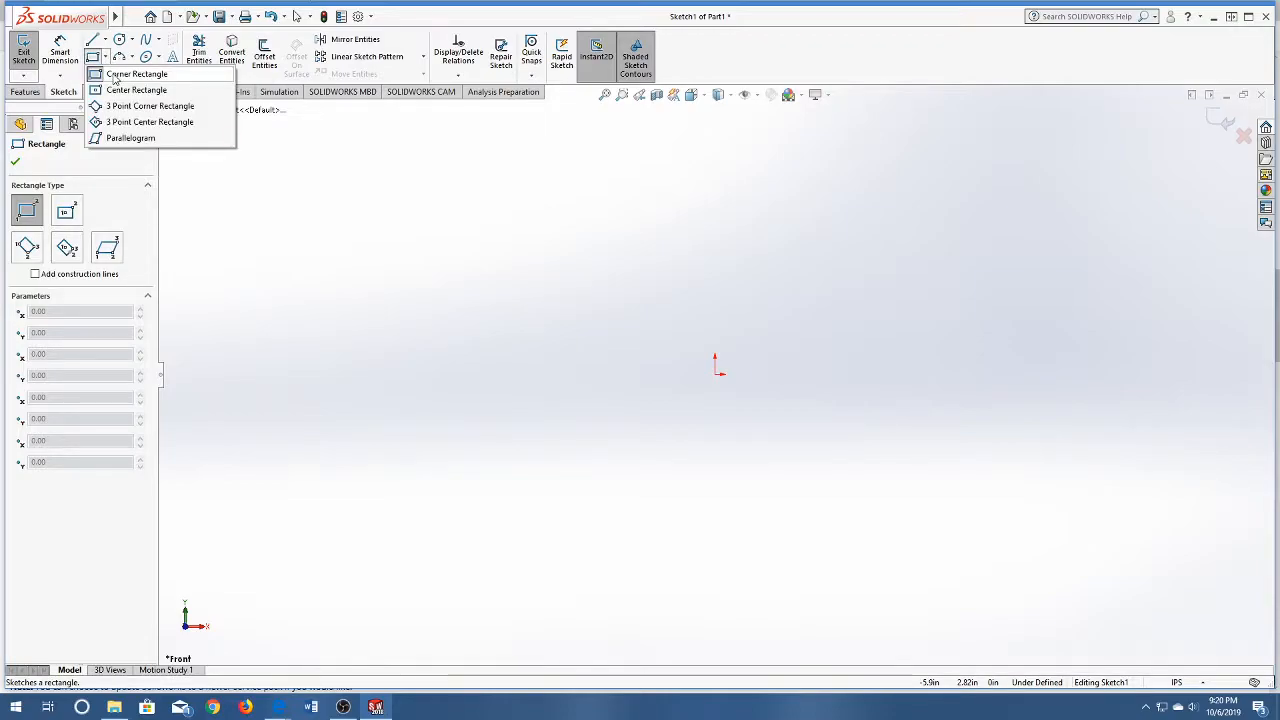
left_click(130, 75)
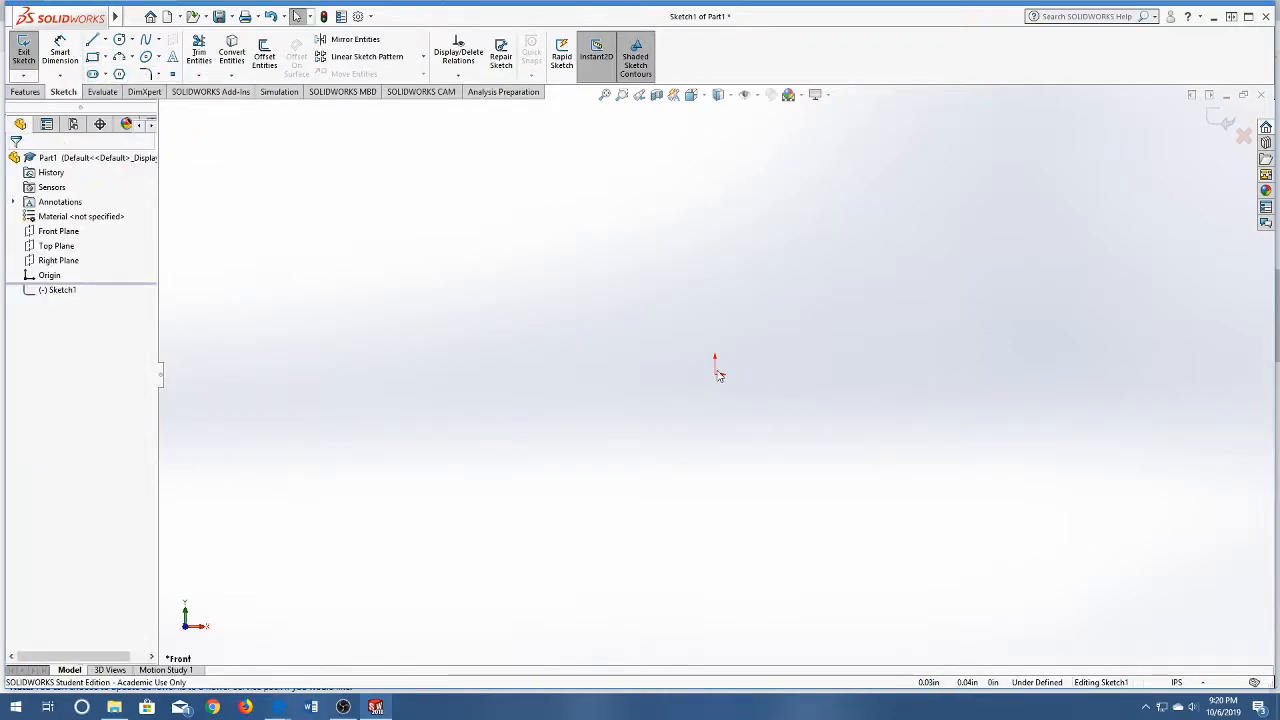
left_click(92, 57)
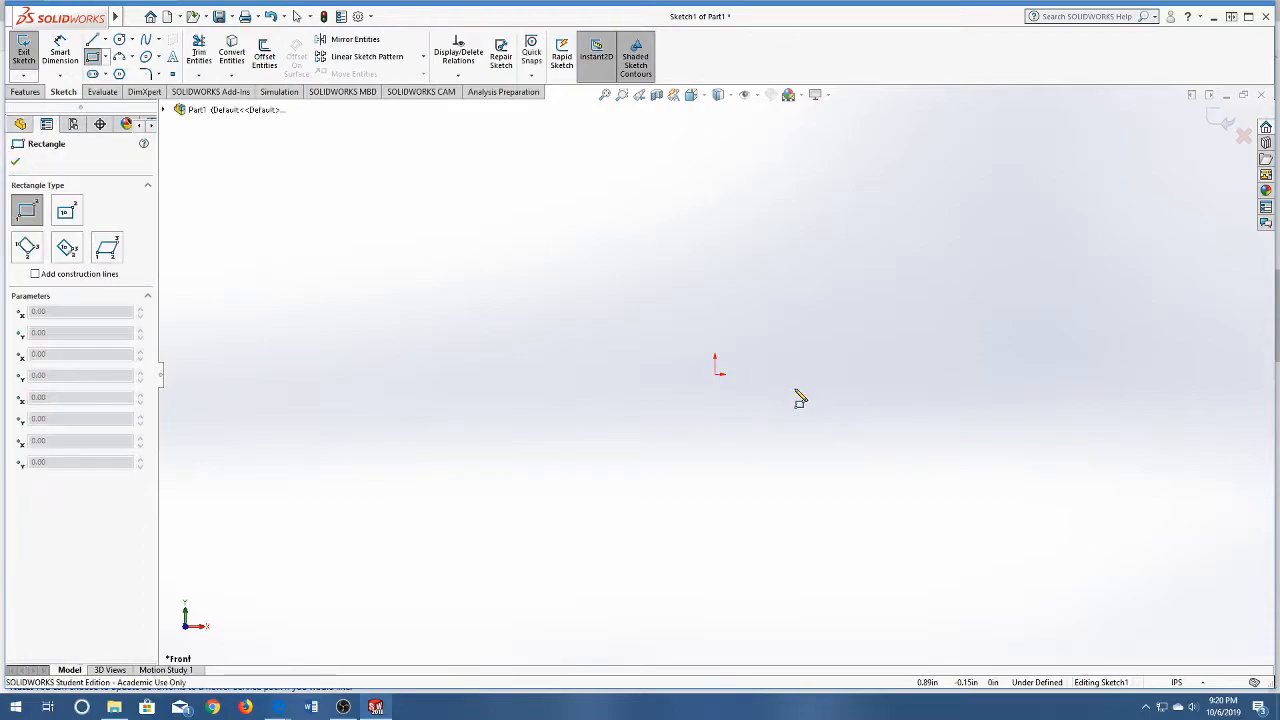
left_click(715, 374)
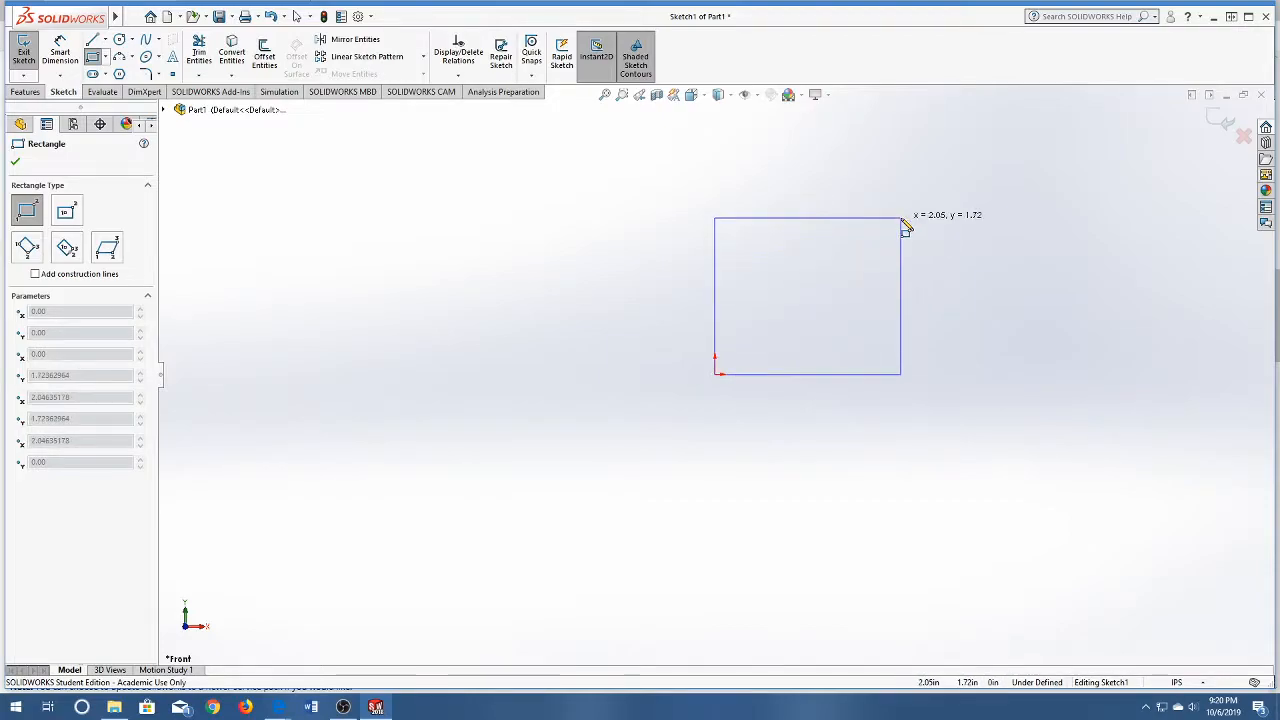
left_click(926, 186)
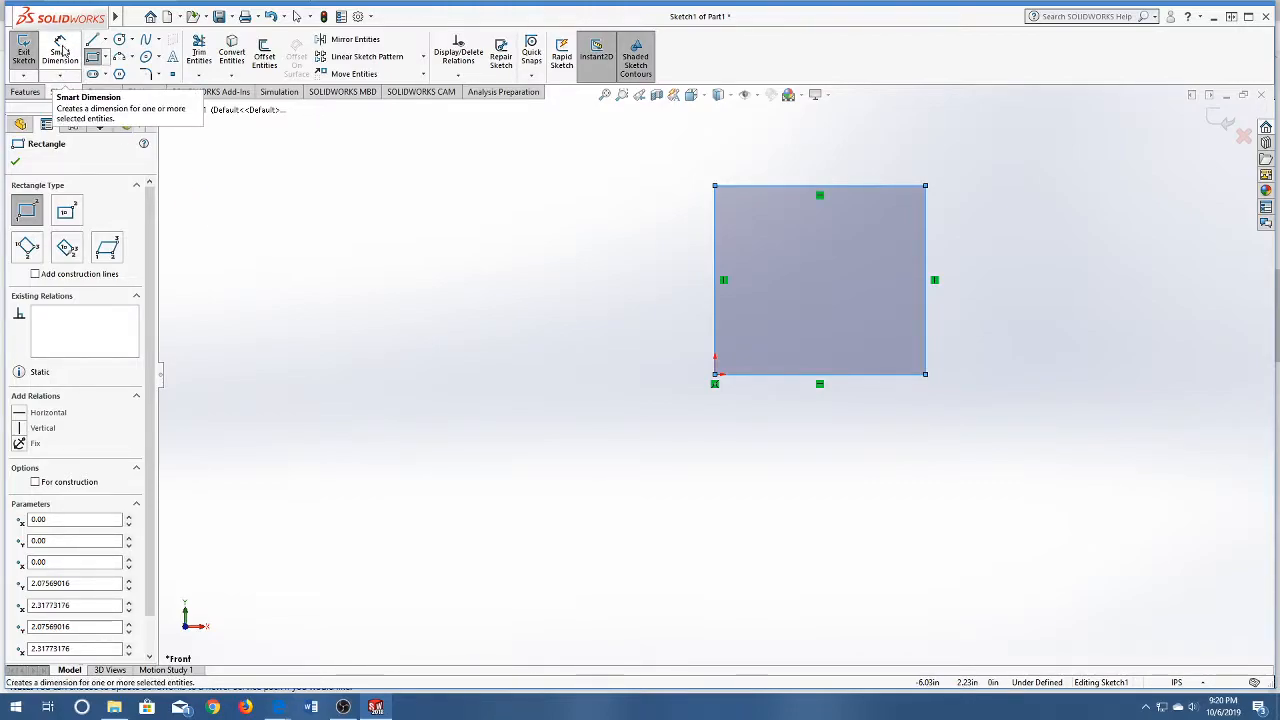
Dimension the rectangle's left edge and set its height to 0.75 in
left_click(60, 50)
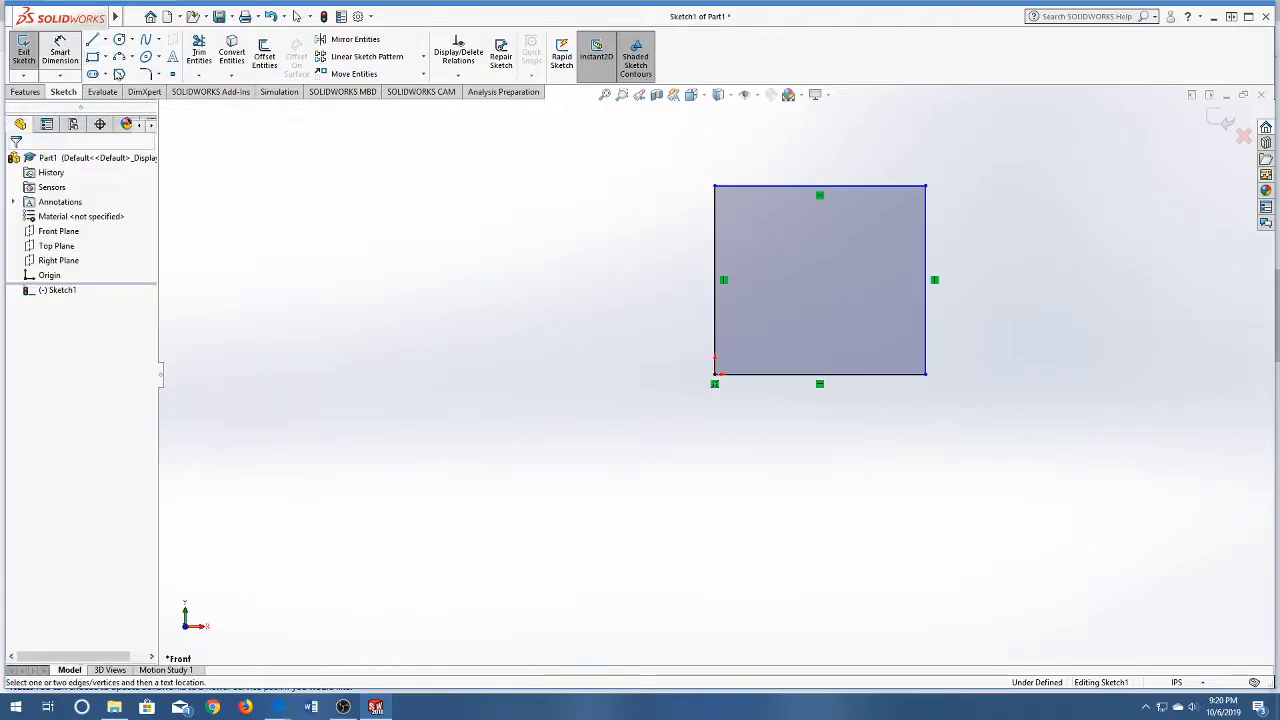
left_click(716, 262)
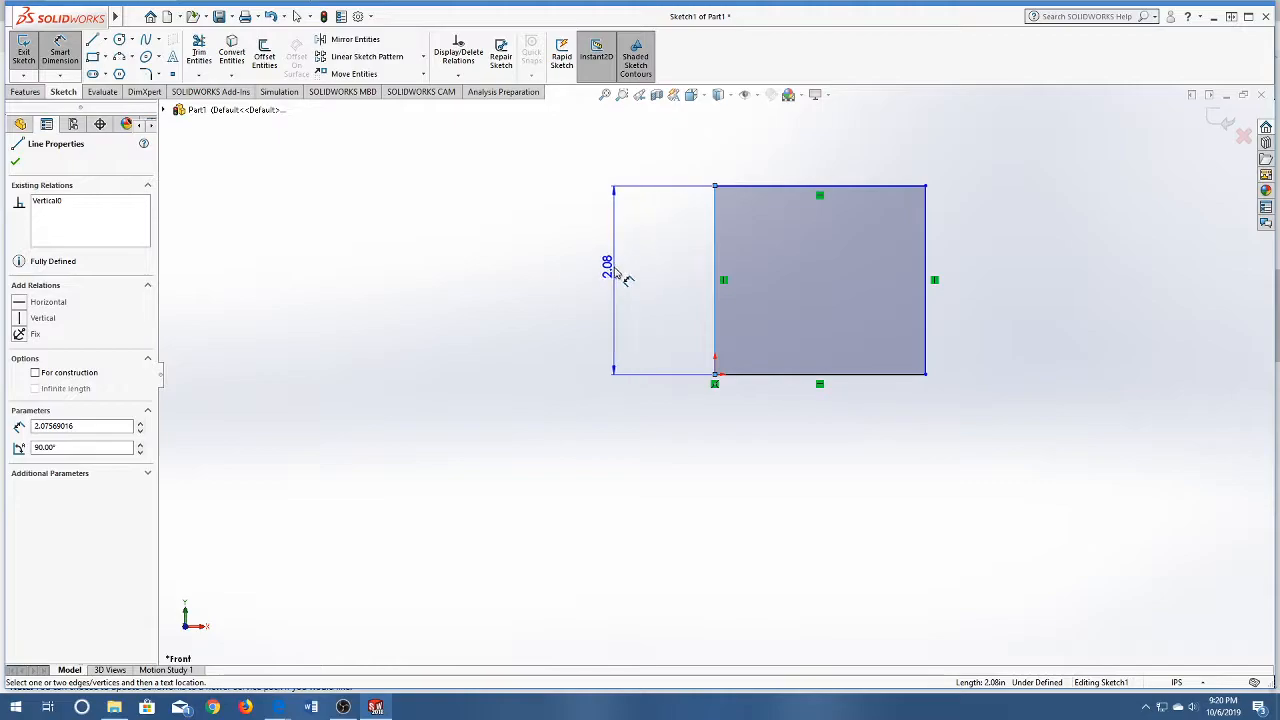
left_click(618, 272)
left_click(618, 272)
key("BackSpace")
type("0.75")
key("Return")
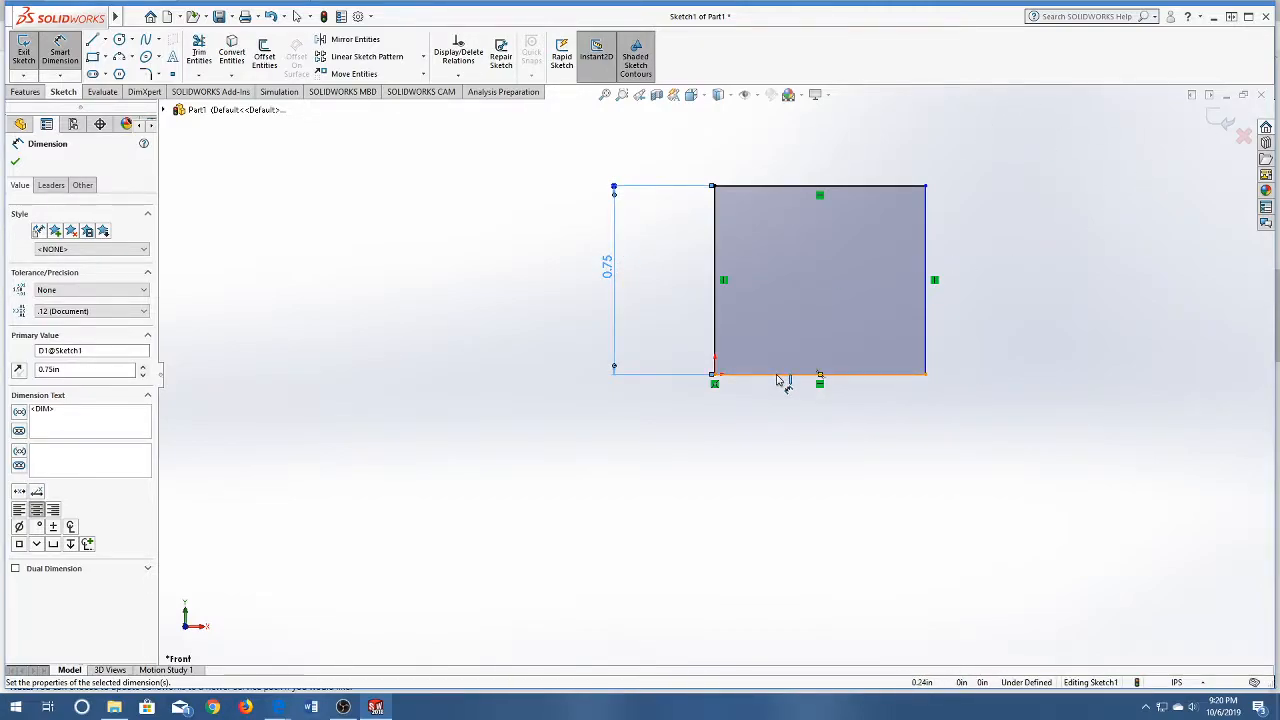
Dimension the rectangle's bottom edge and set its width to 0.75 in
left_click(779, 380)
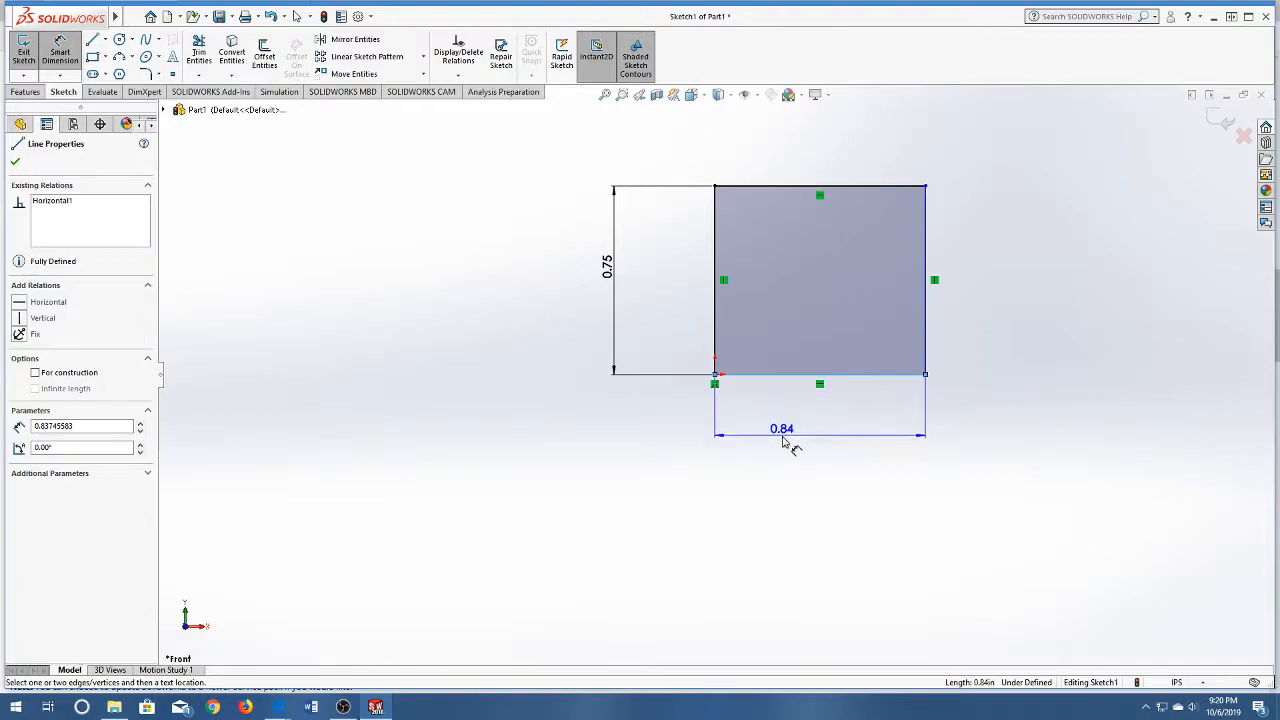
left_click(783, 443)
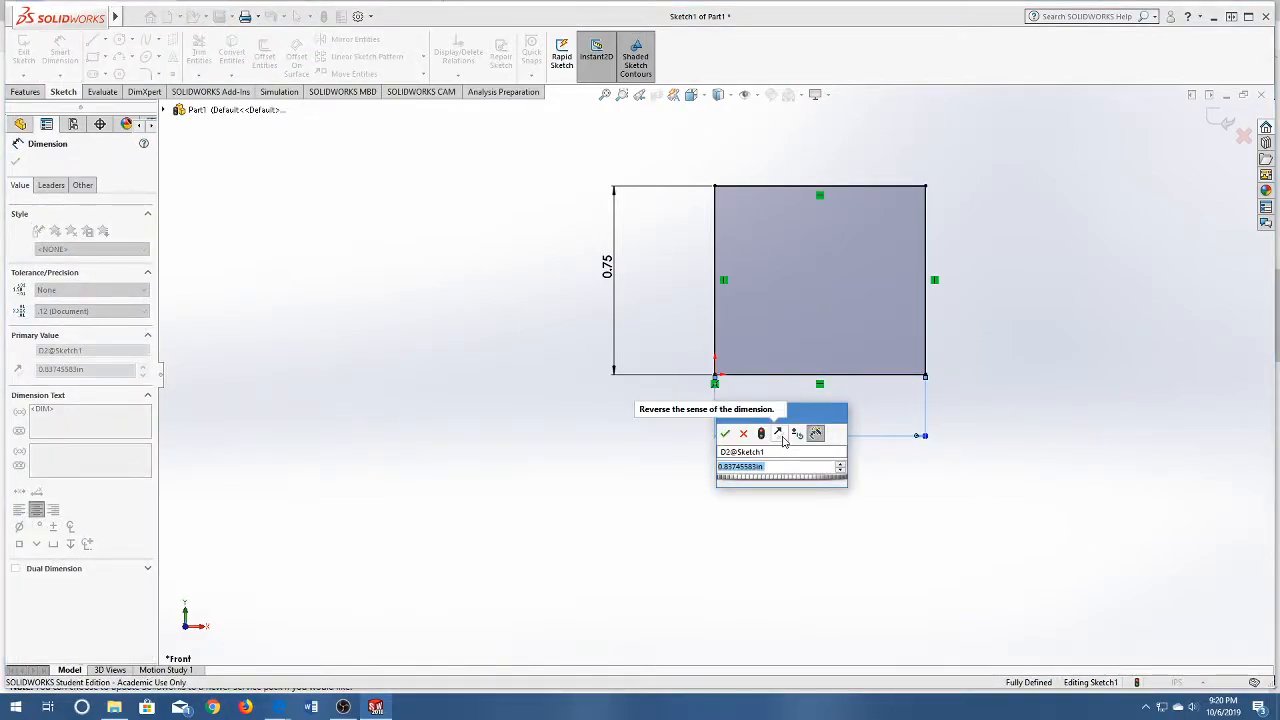
type(".75")
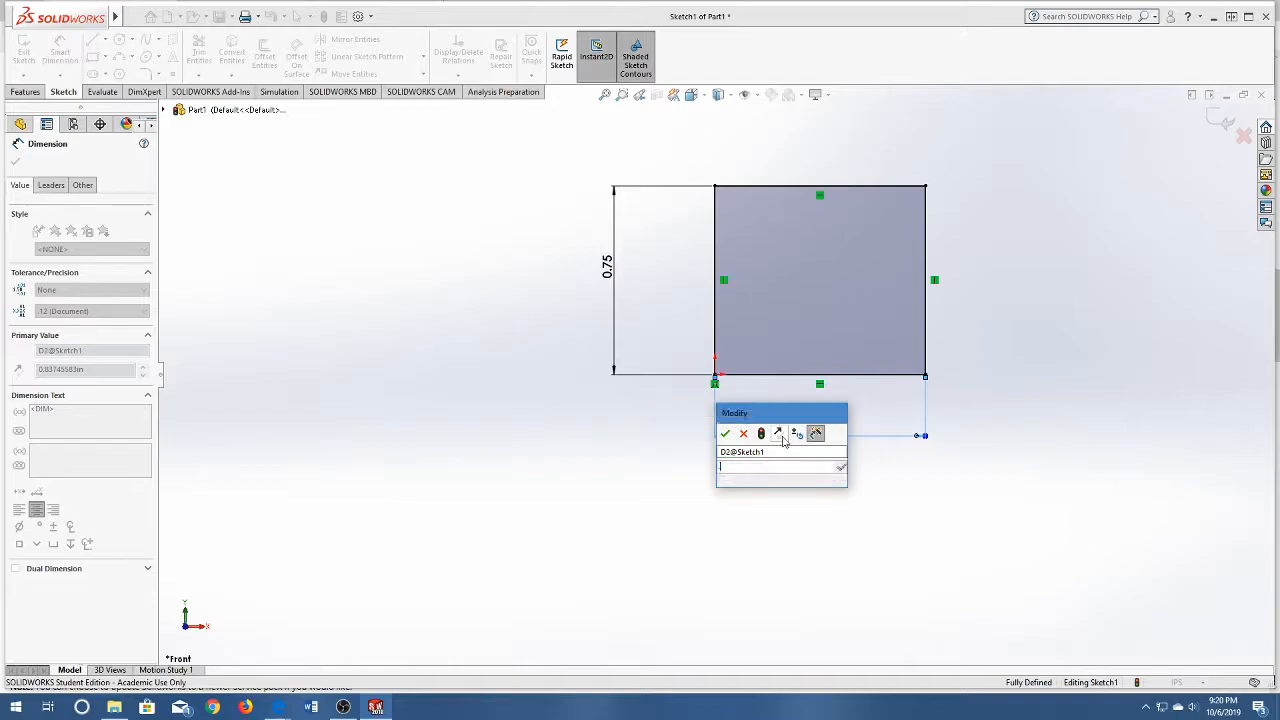
key("Return")
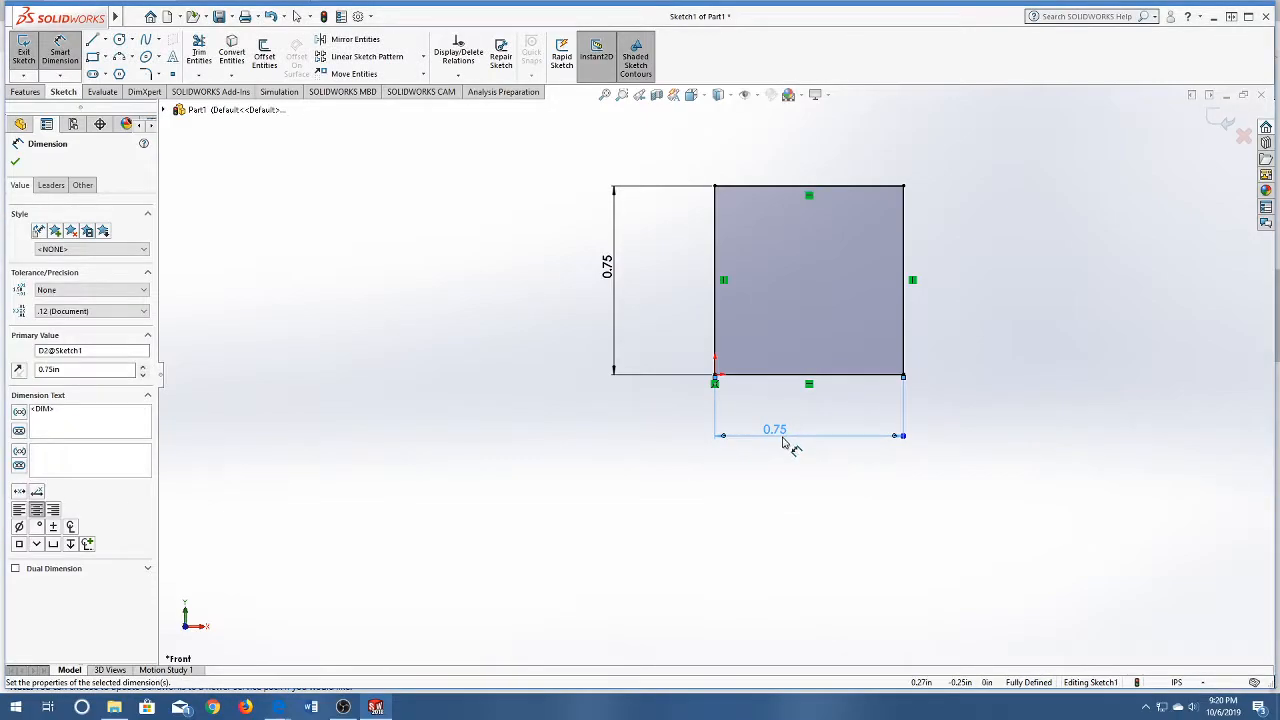
Extrude the square sketch as a boss with the Mid Plane end condition and a total depth of 1.2225 in
left_click(25, 91)
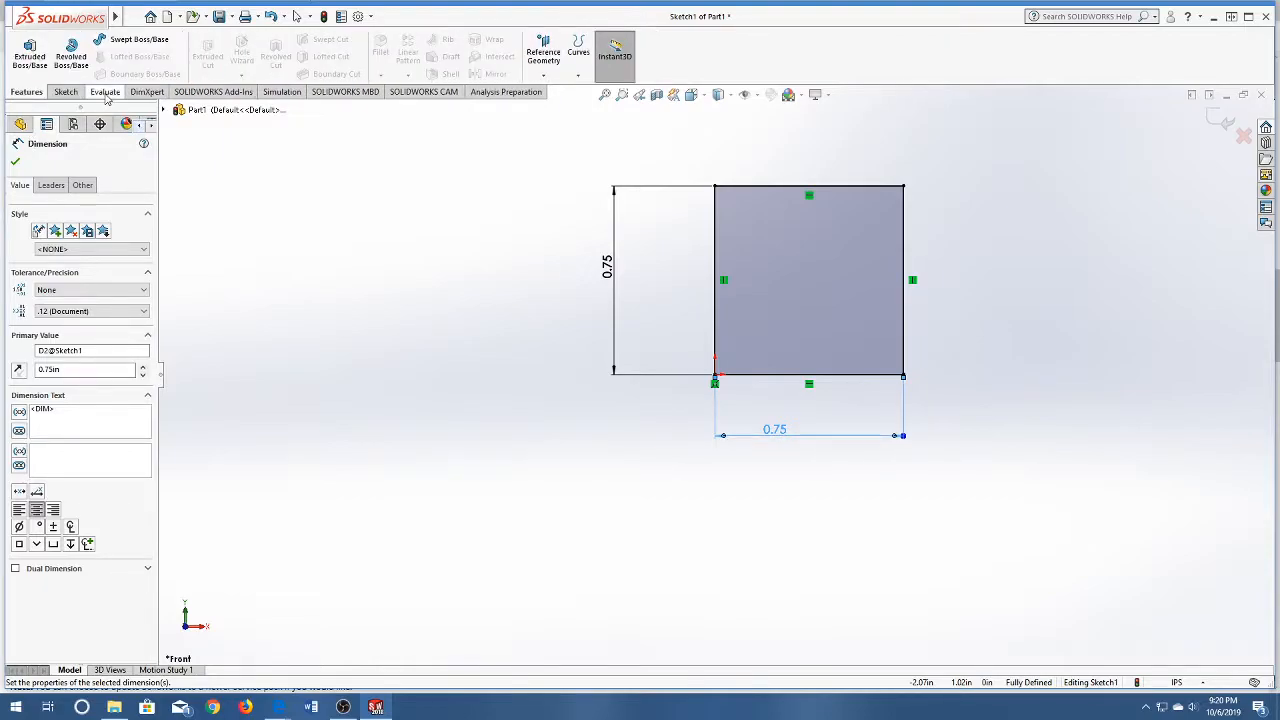
left_click(42, 55)
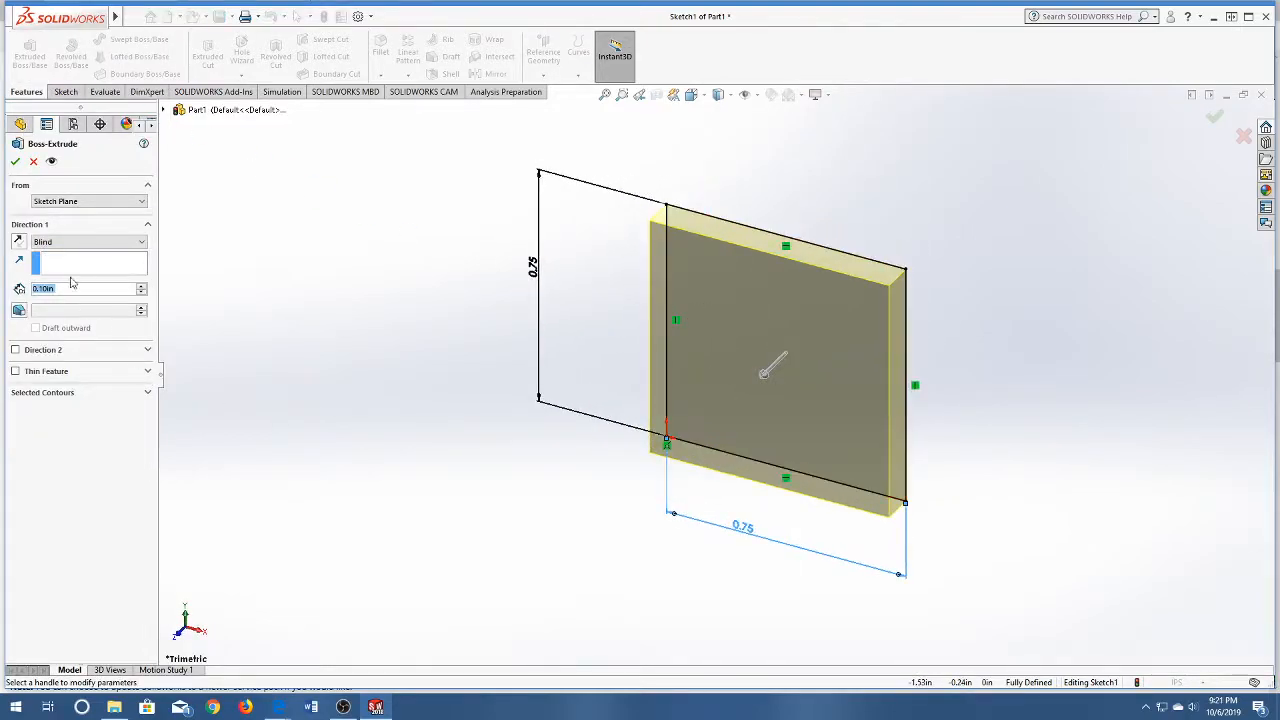
left_click(143, 243)
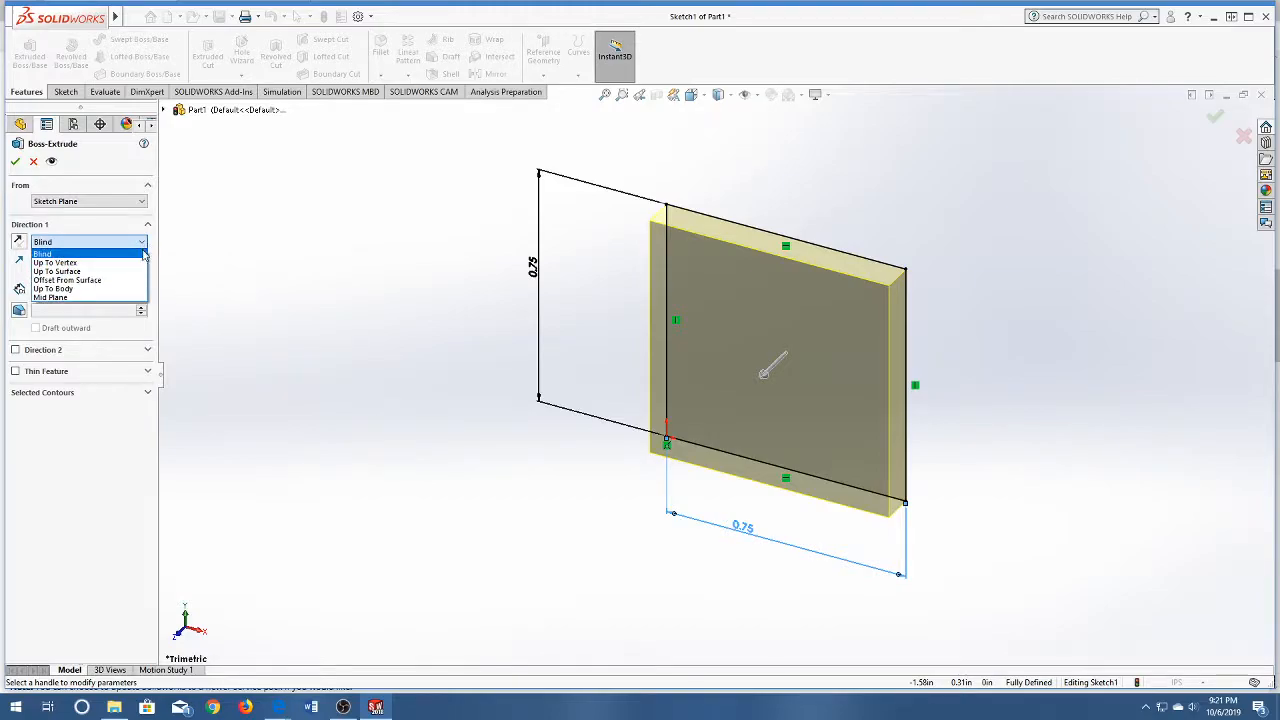
left_click(92, 298)
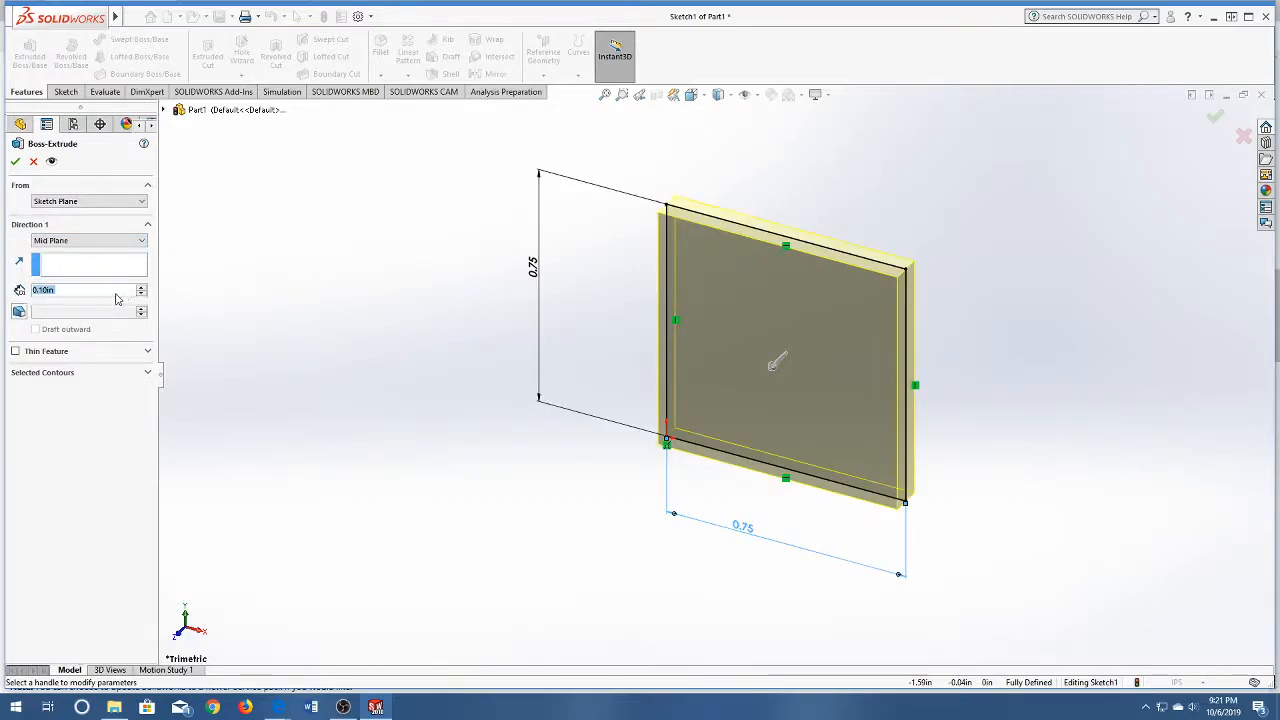
left_click(90, 289)
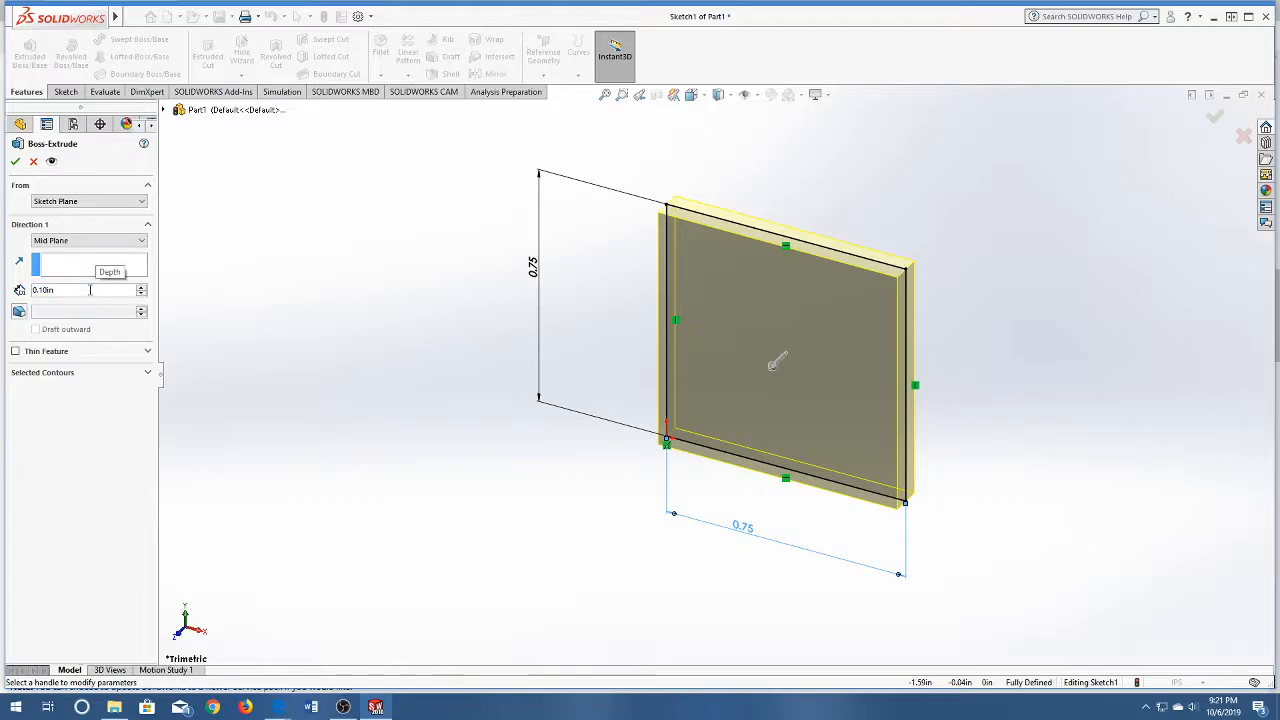
key("BackSpace")
key("BackSpace")
key("BackSpace")
key("BackSpace")
key("BackSpace")
key("BackSpace")
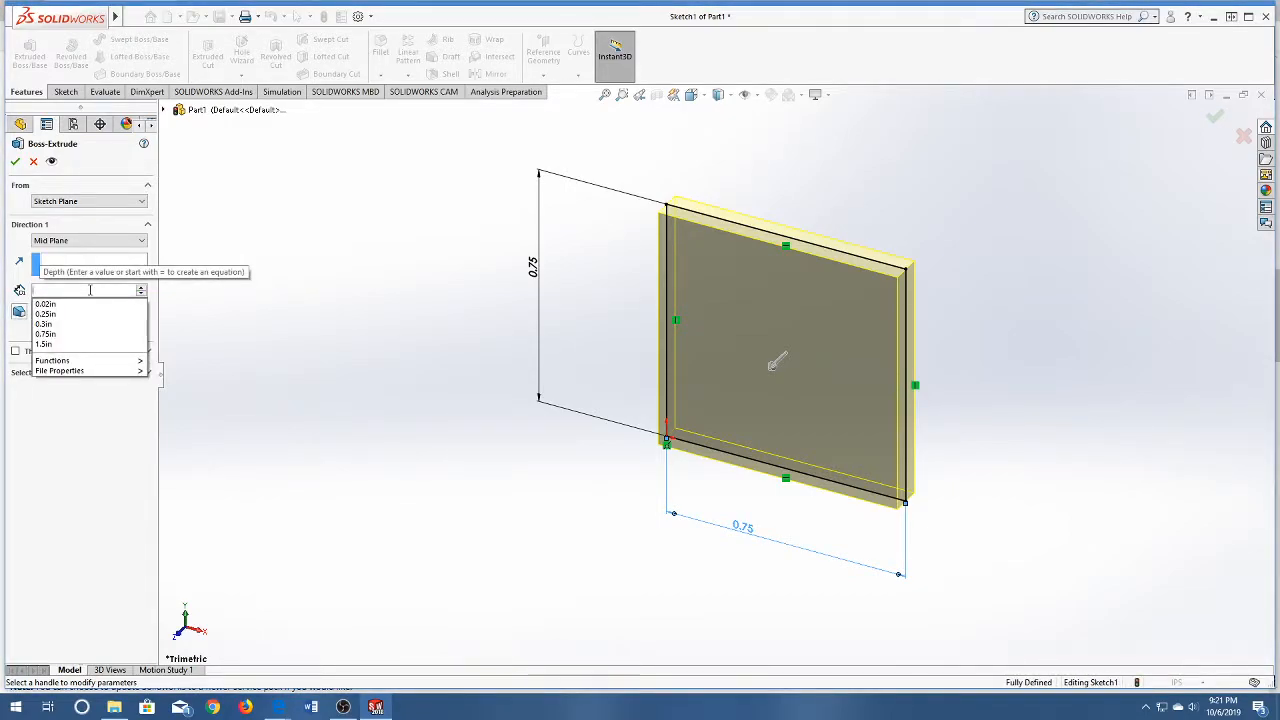
type(".75")
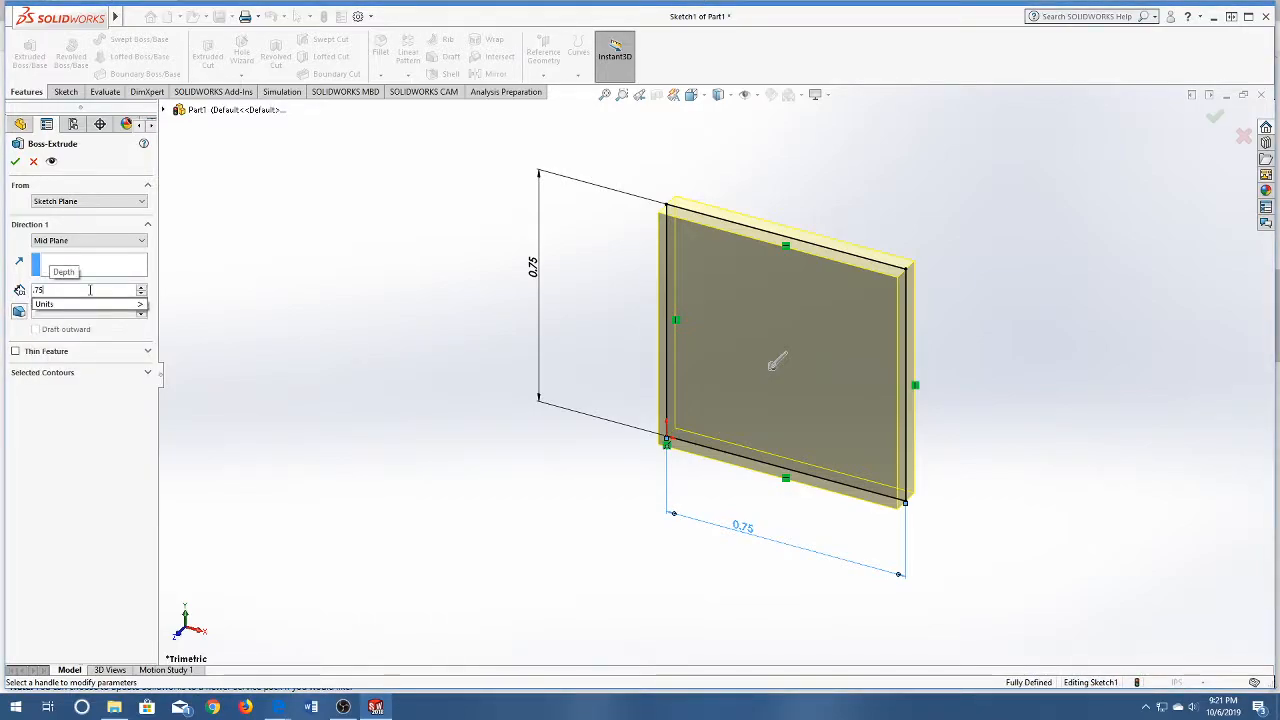
type("*1")
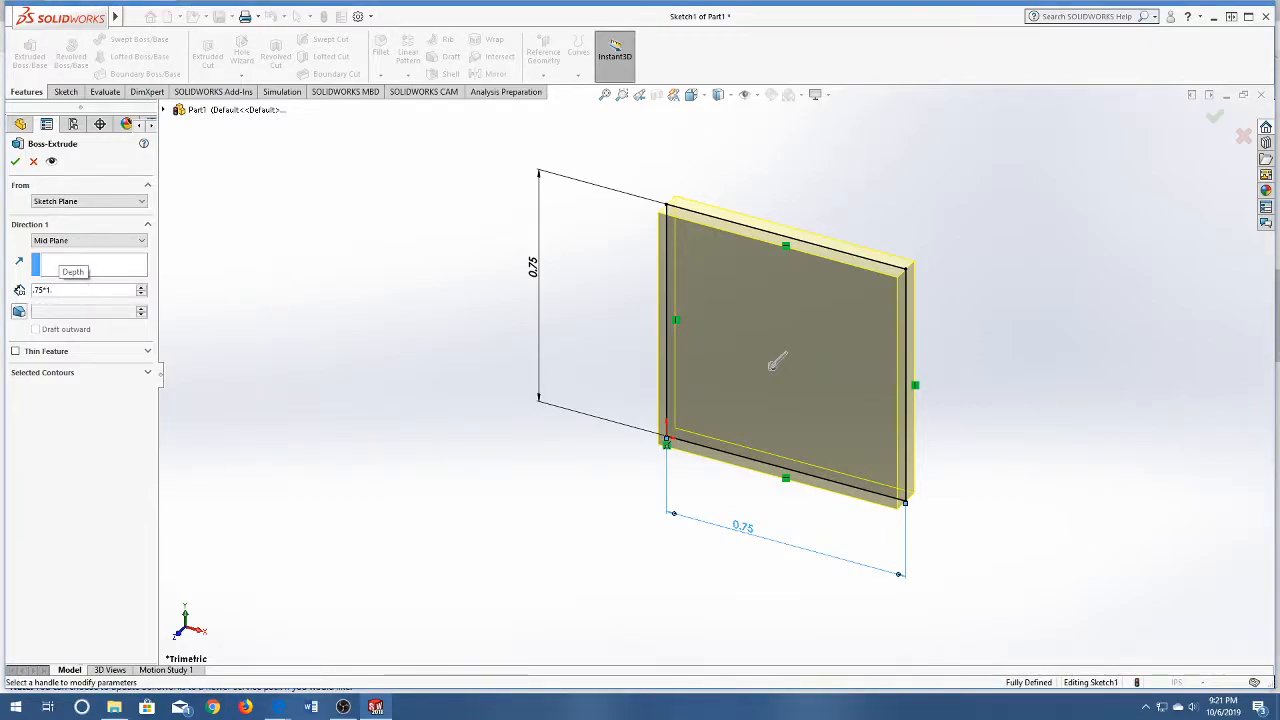
key("Return")
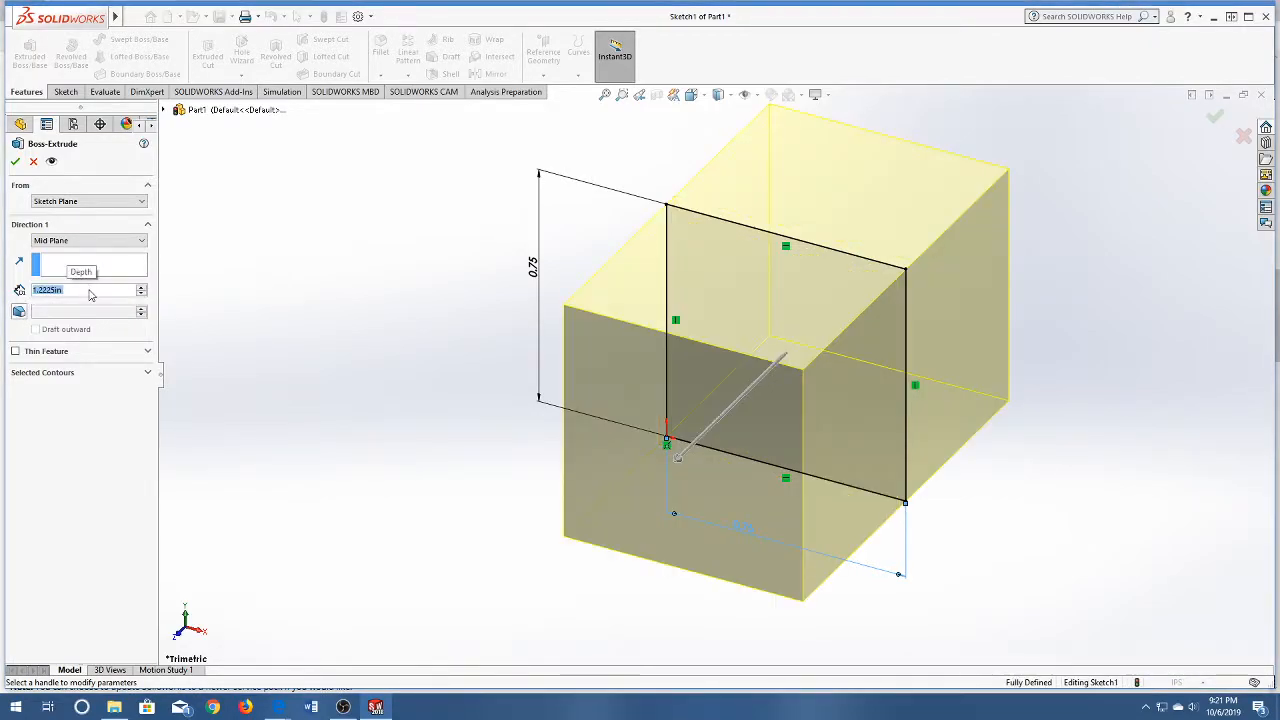
left_click(15, 161)
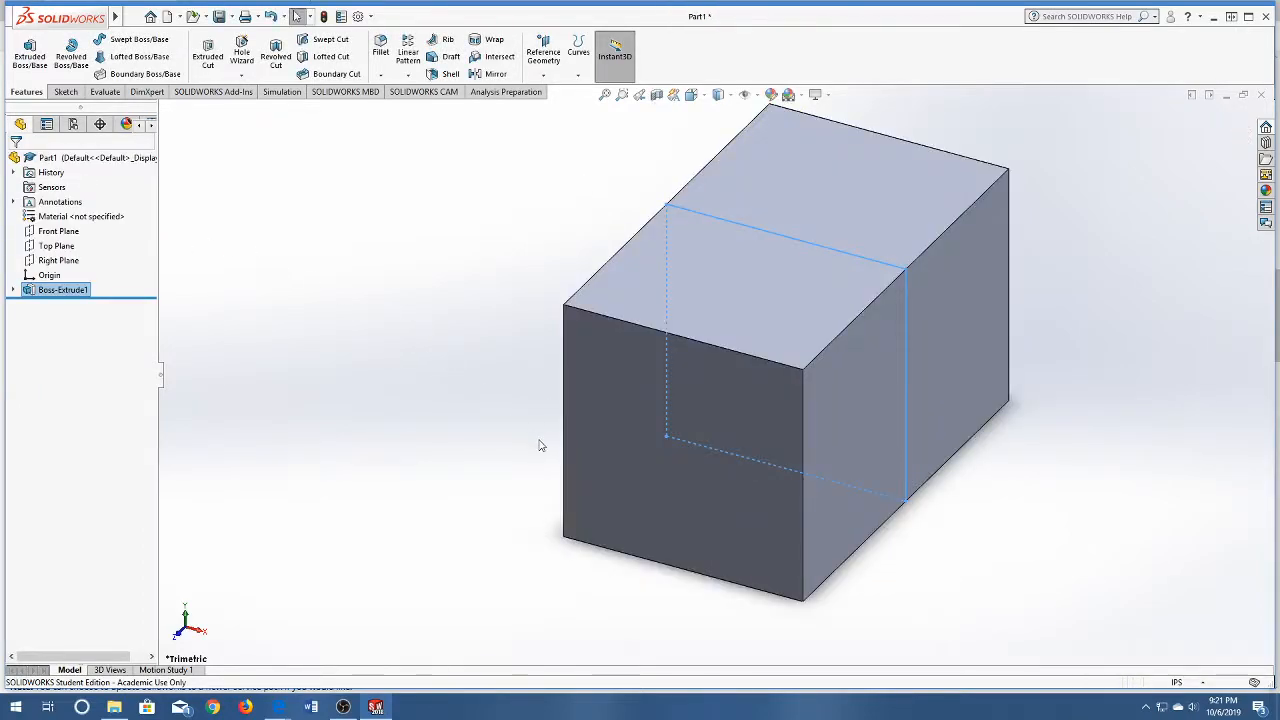
Start a distance-angle chamfer on the block and select its front, right, back and left faces plus the lower back edge
scroll(757, 391, "up", 4)
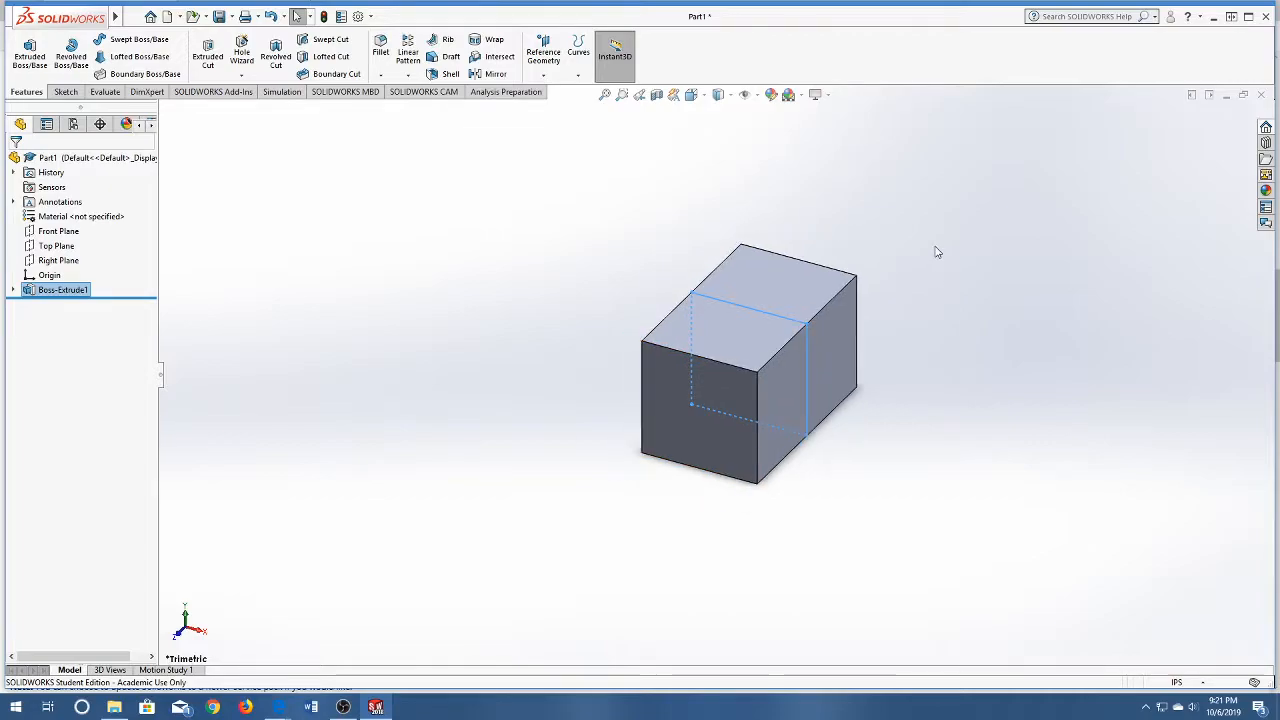
scroll(920, 270, "down", 3)
left_click(902, 289)
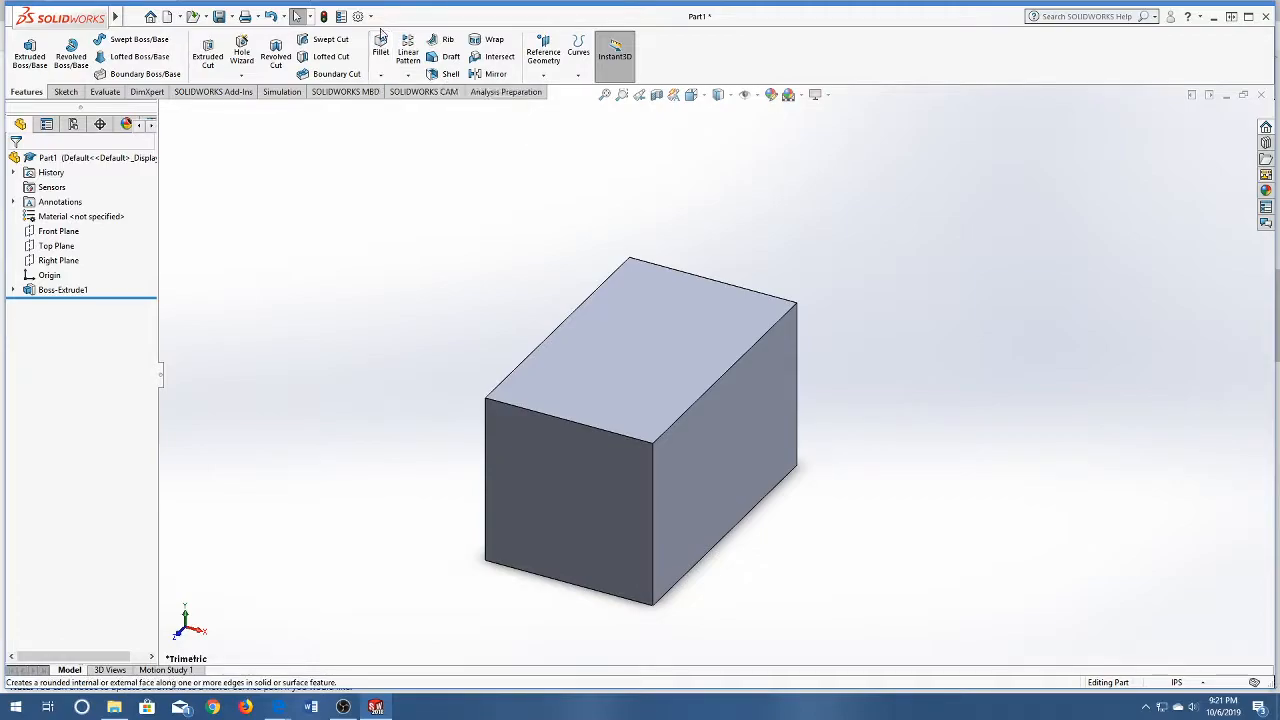
left_click(384, 79)
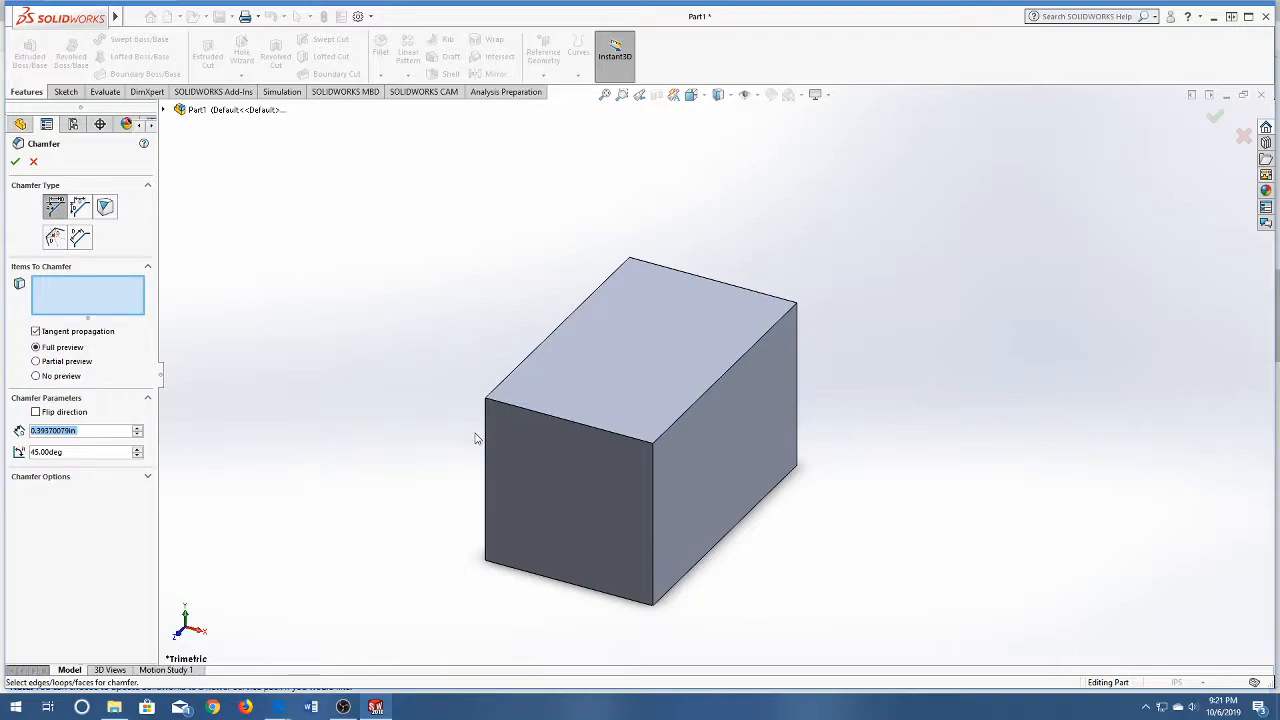
left_click(559, 499)
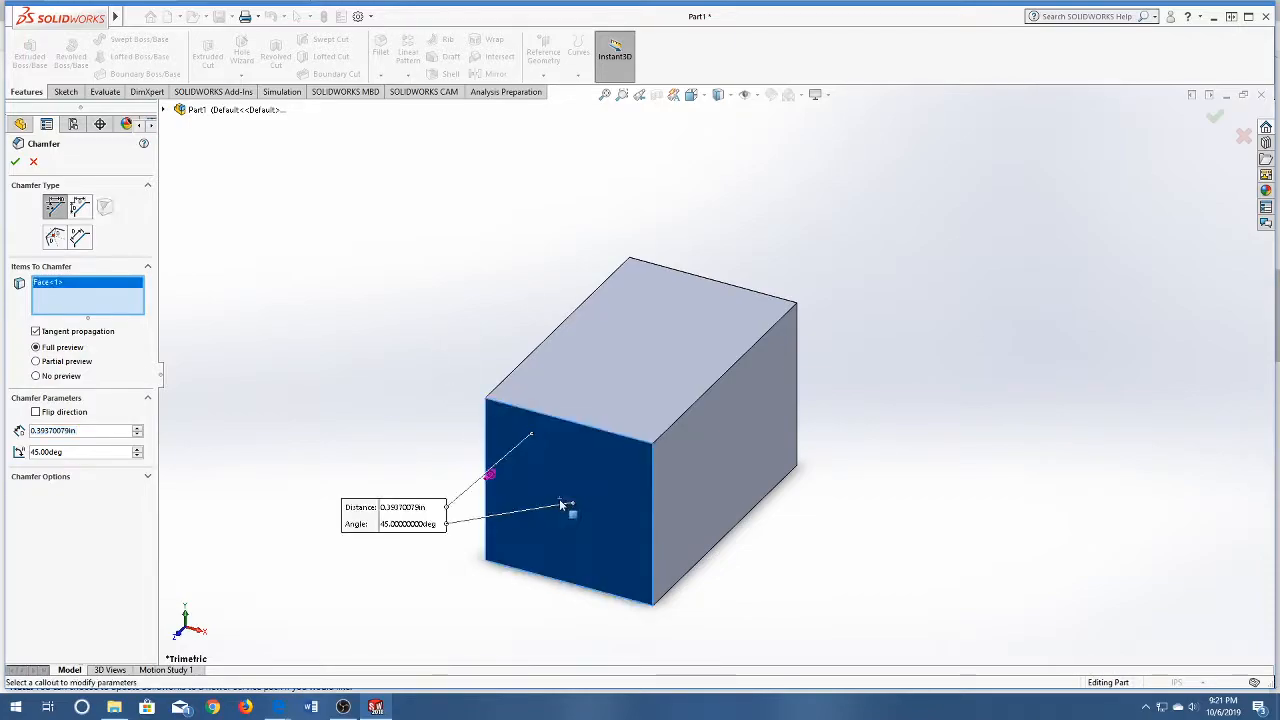
left_click(749, 455)
left_click(744, 430)
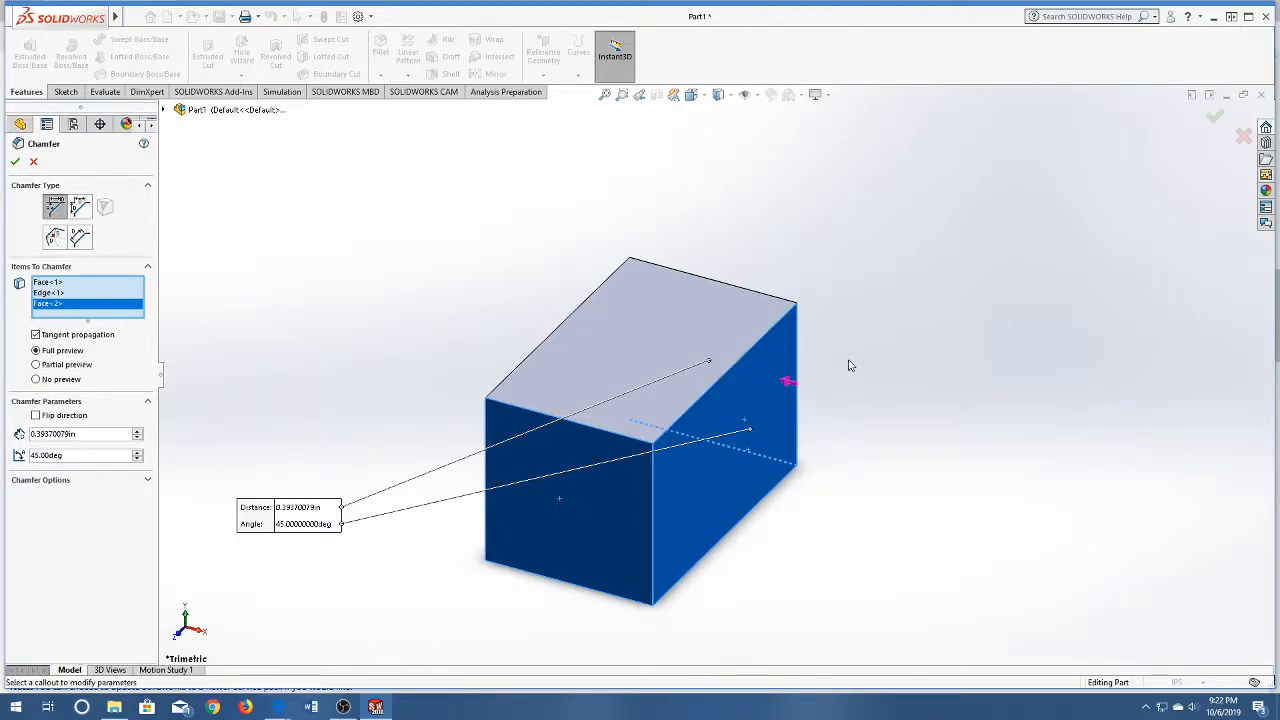
middle_click_drag(851, 363, 522, 450)
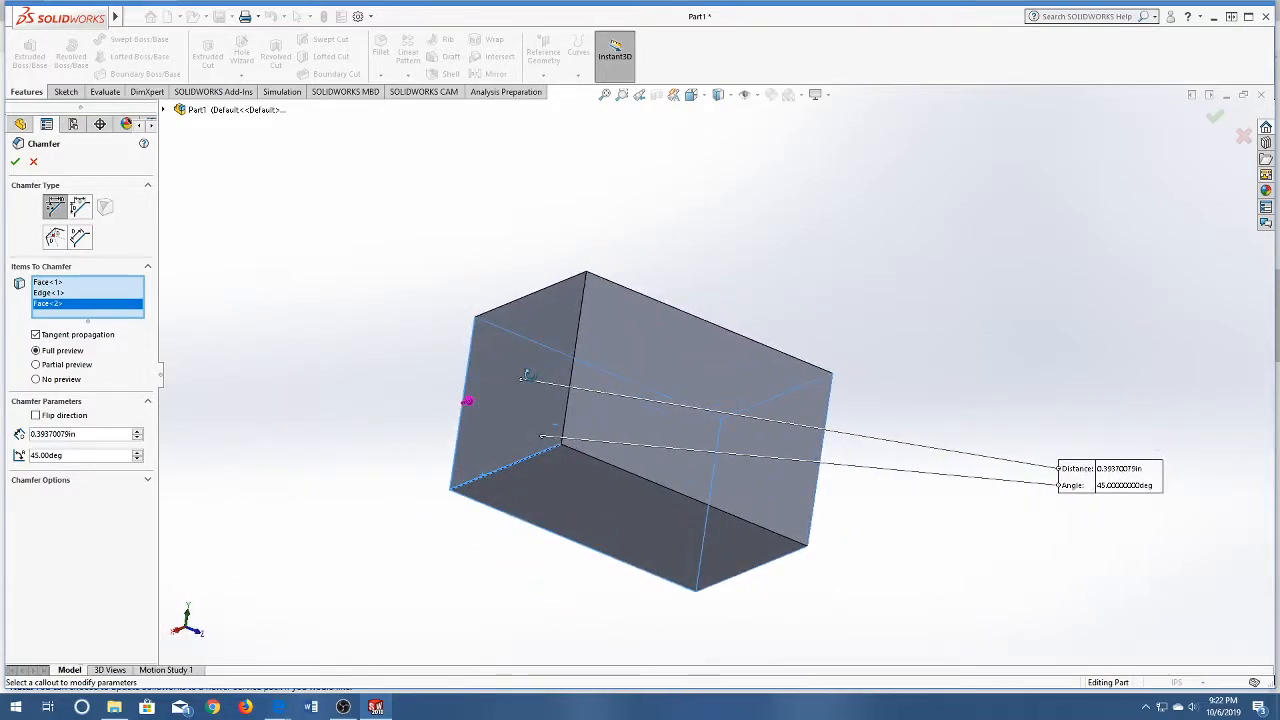
left_click(511, 421)
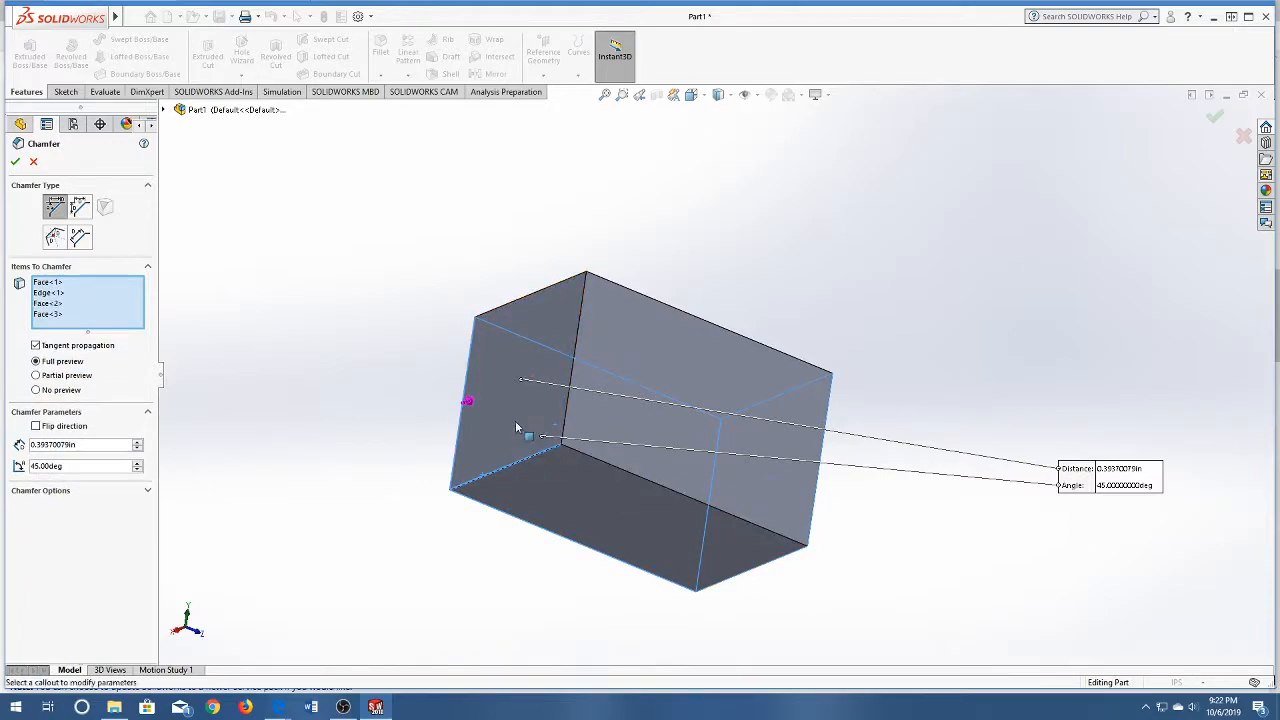
left_click(649, 376)
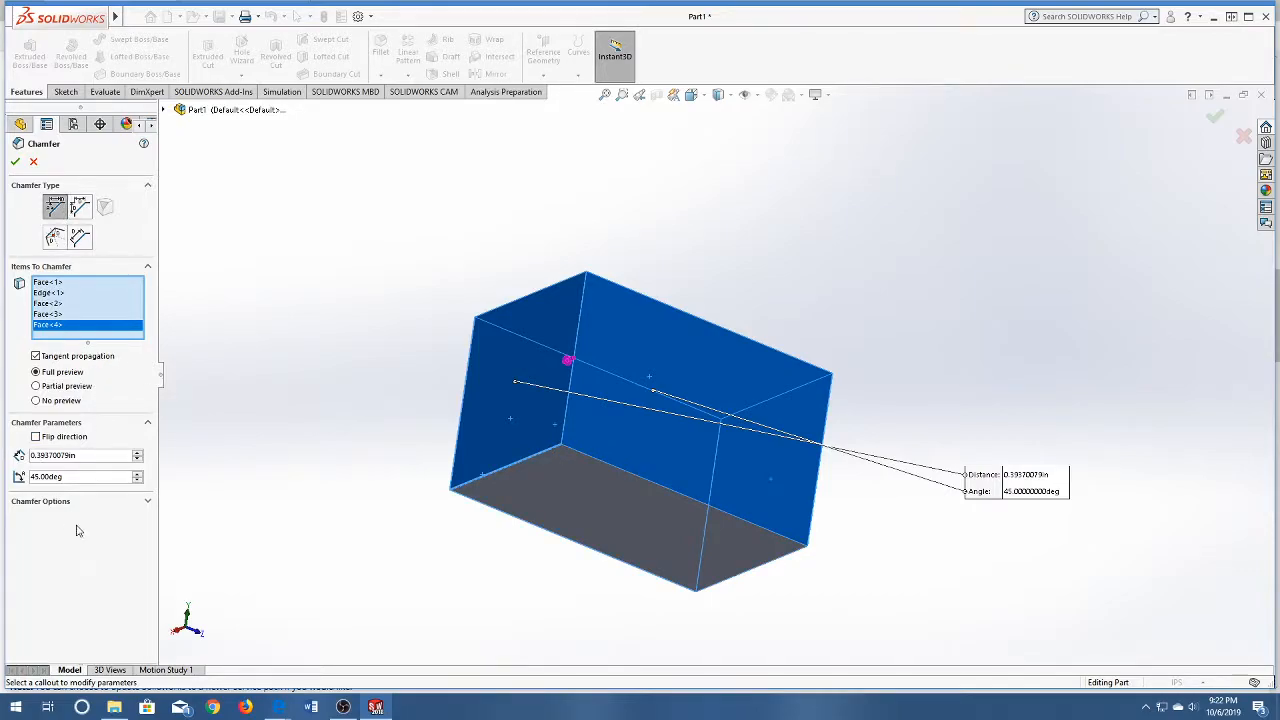
Set the chamfer distance to 0.1 in and apply the chamfer to the selected faces and edge
left_click_drag(54, 455, 20, 458)
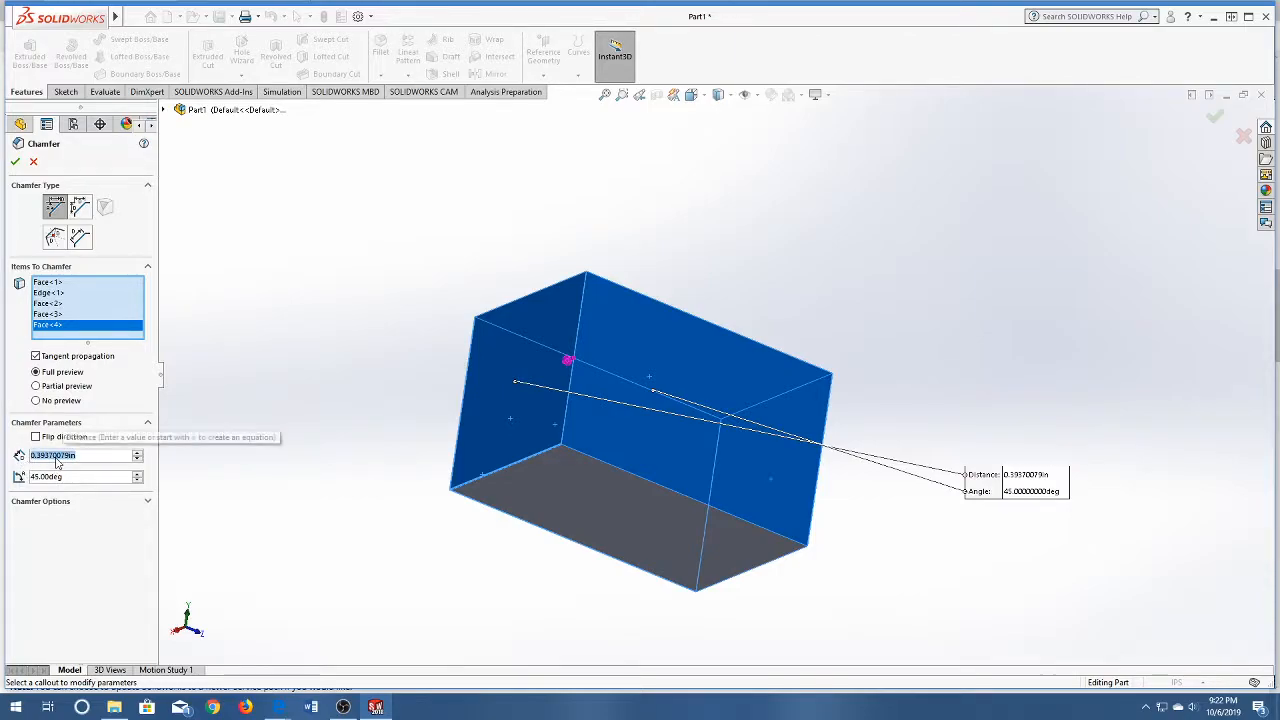
type(".1")
key("Return")
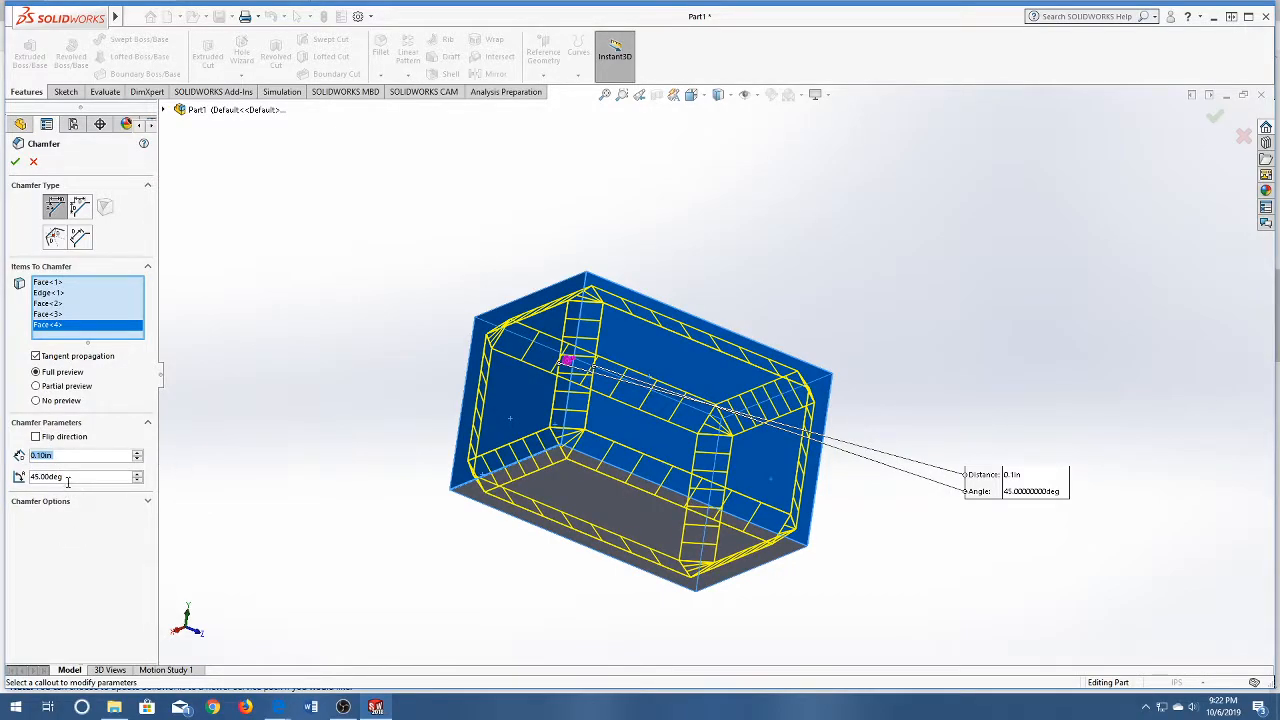
left_click(15, 161)
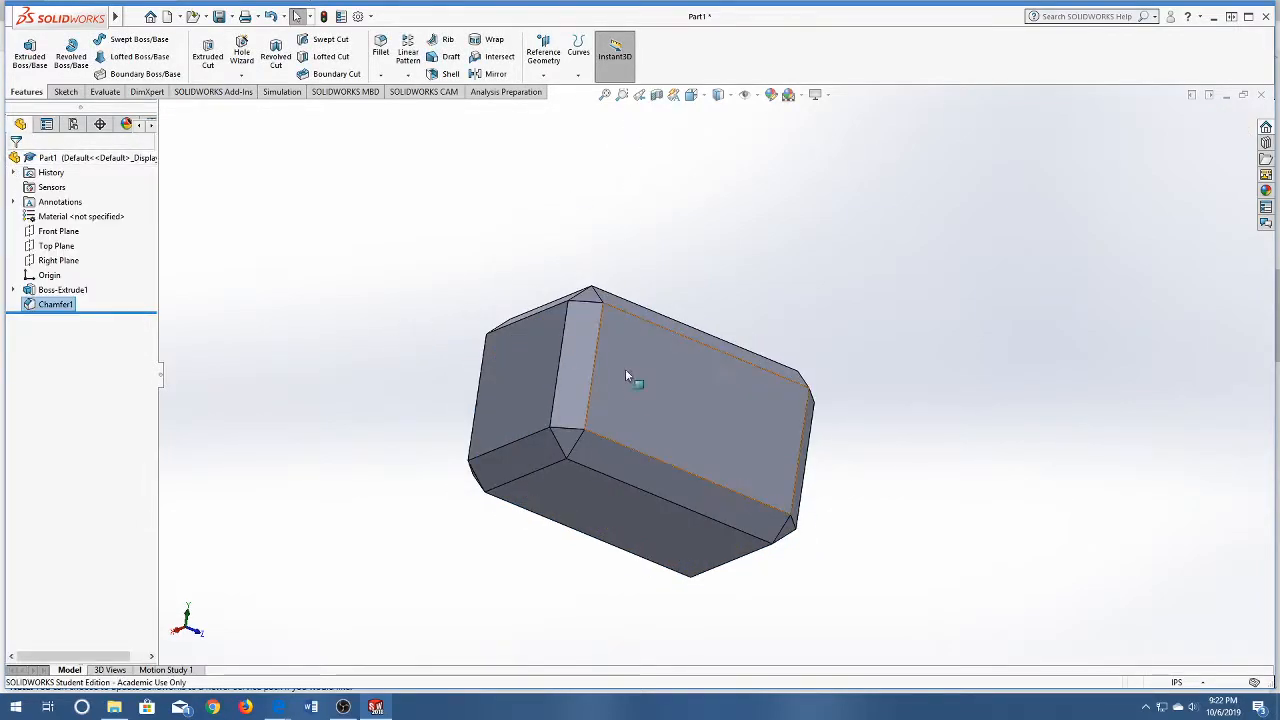
Examine the chamfered block from other sides and set the view to Isometric
middle_click_drag(570, 248, 545, 384)
middle_click_drag(500, 368, 654, 337)
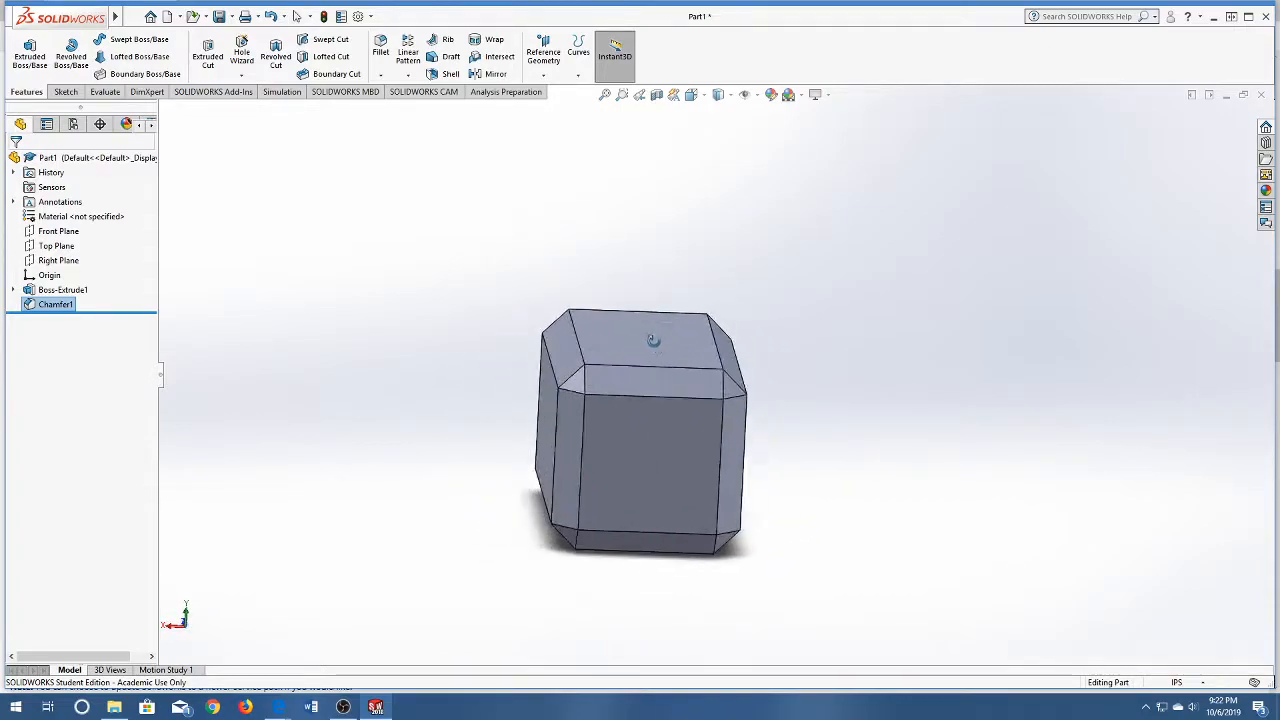
left_click(692, 95)
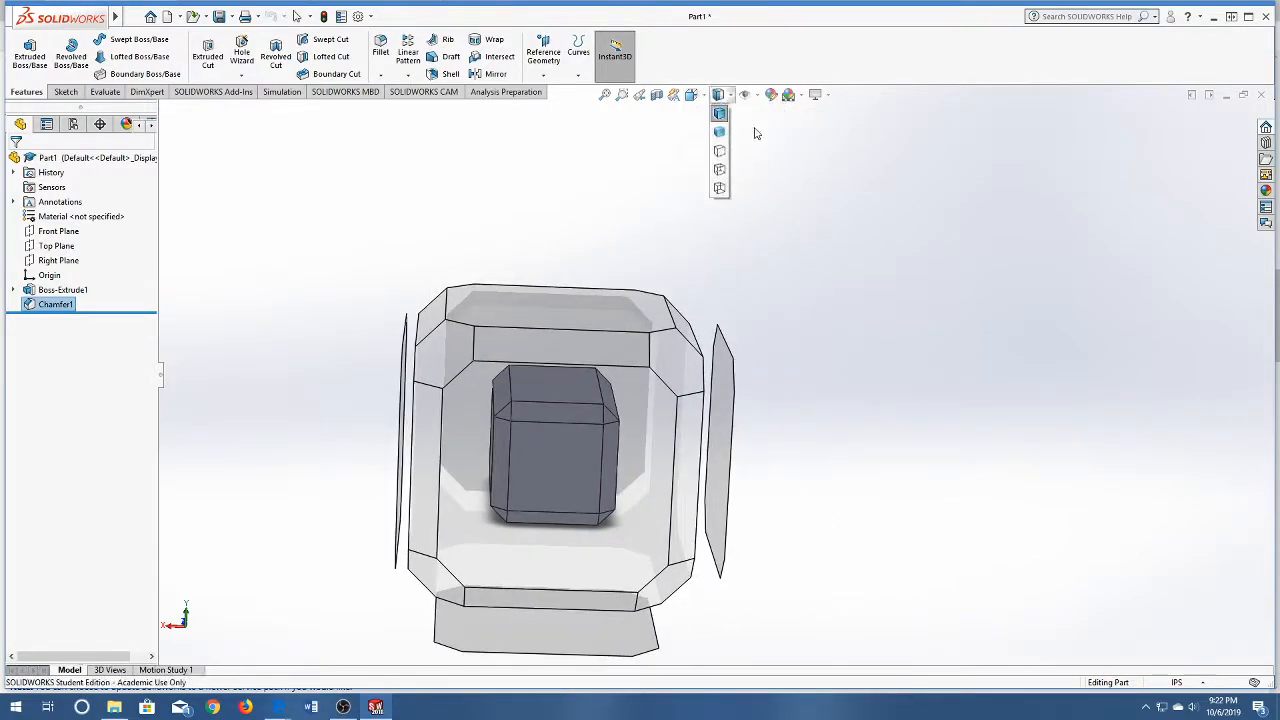
mouse_move(718, 95)
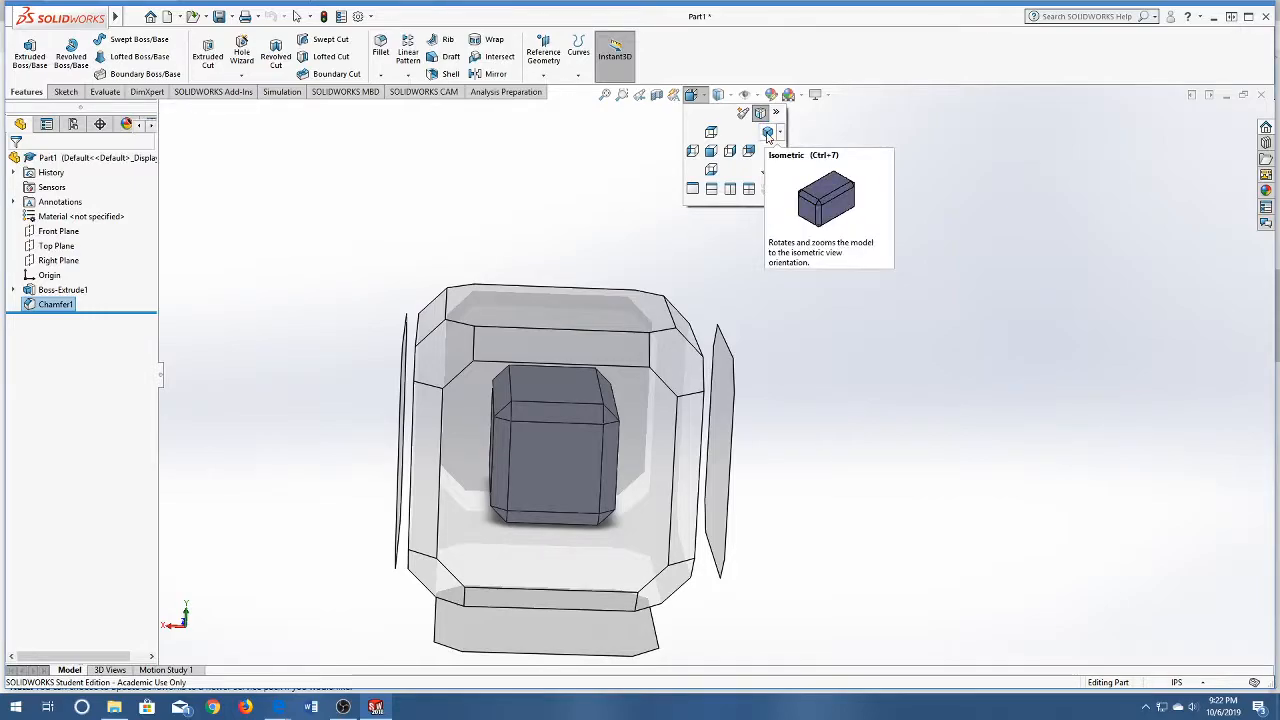
left_click(768, 134)
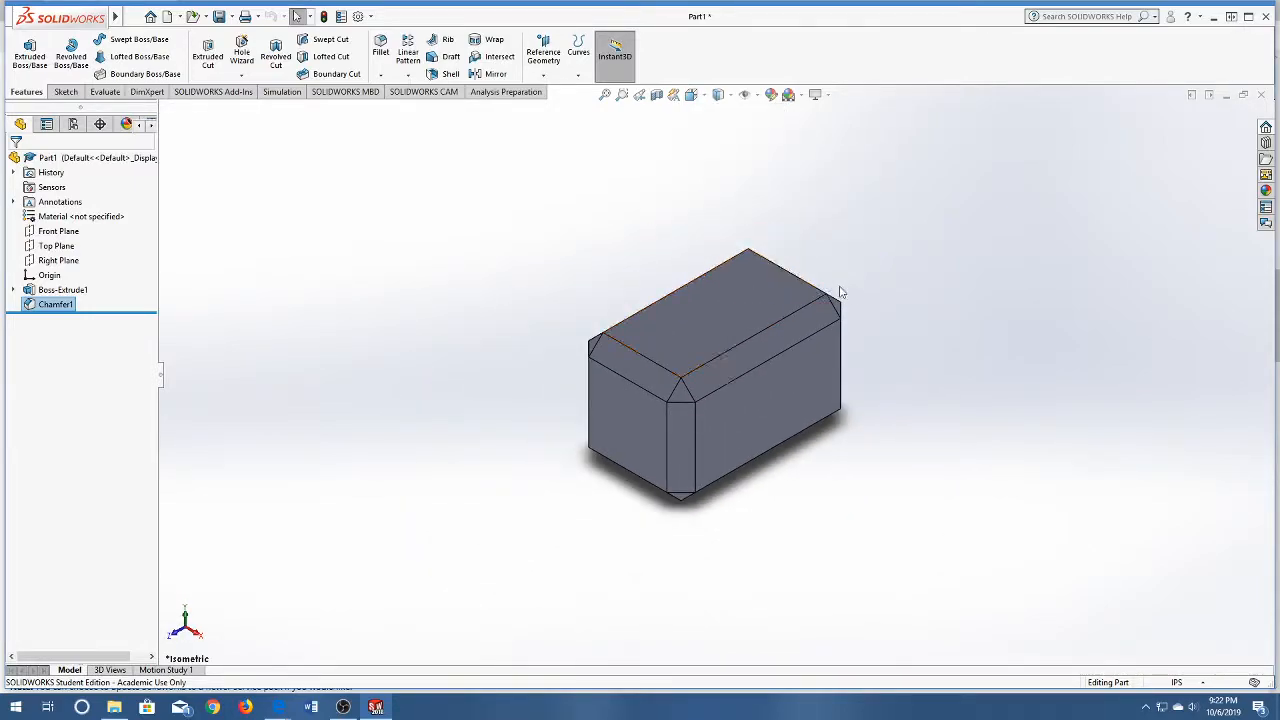
scroll(925, 243, "down", 1)
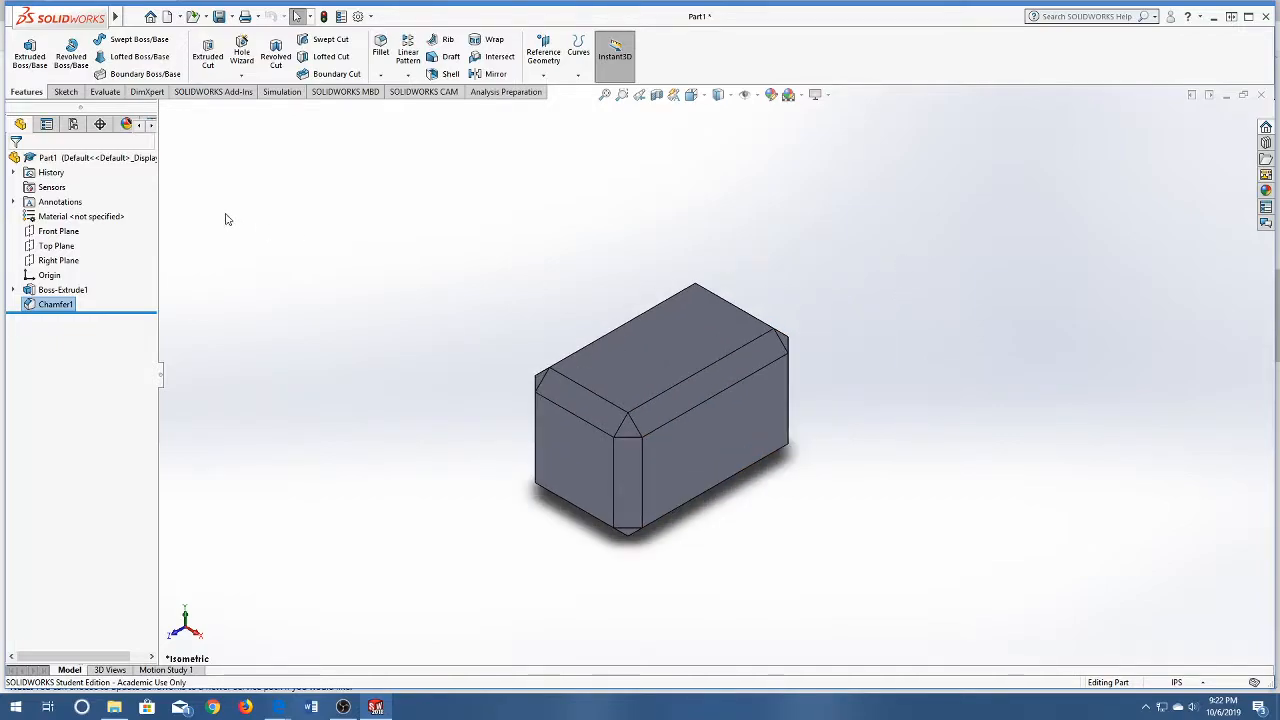
Start a new sketch on the Front Plane and orient the model to the Front view
left_click(64, 92)
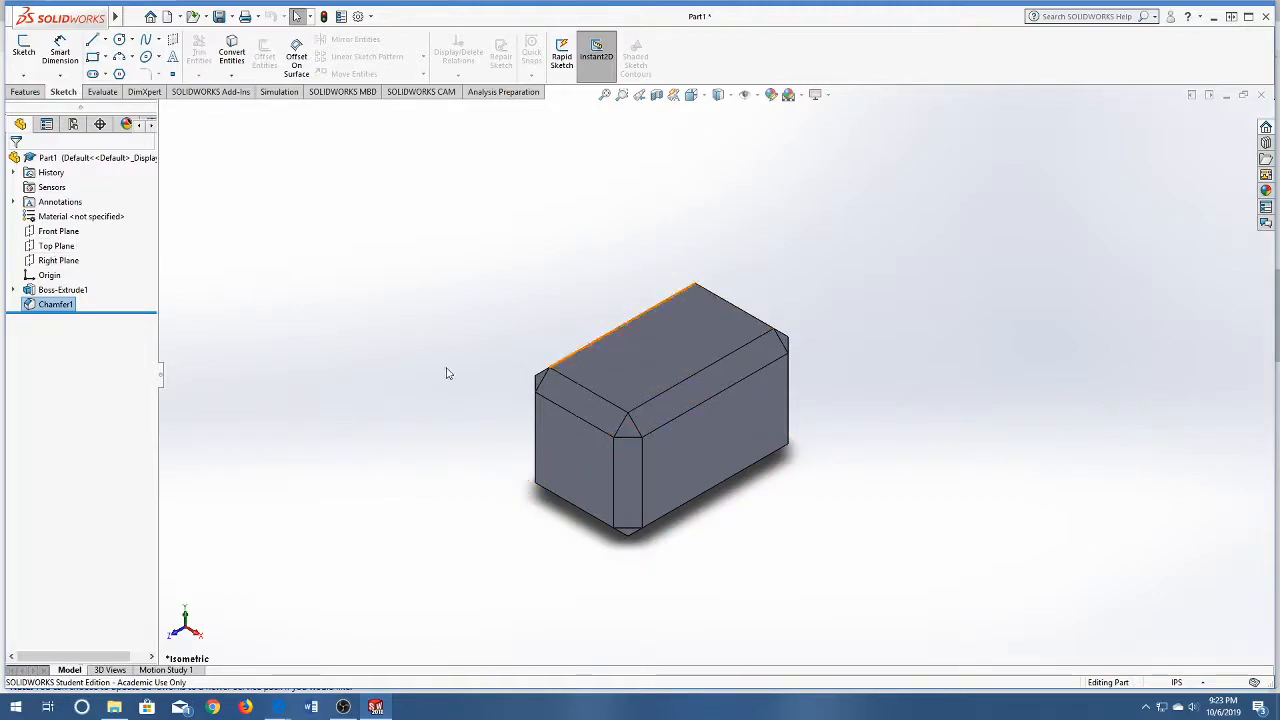
left_click(56, 232)
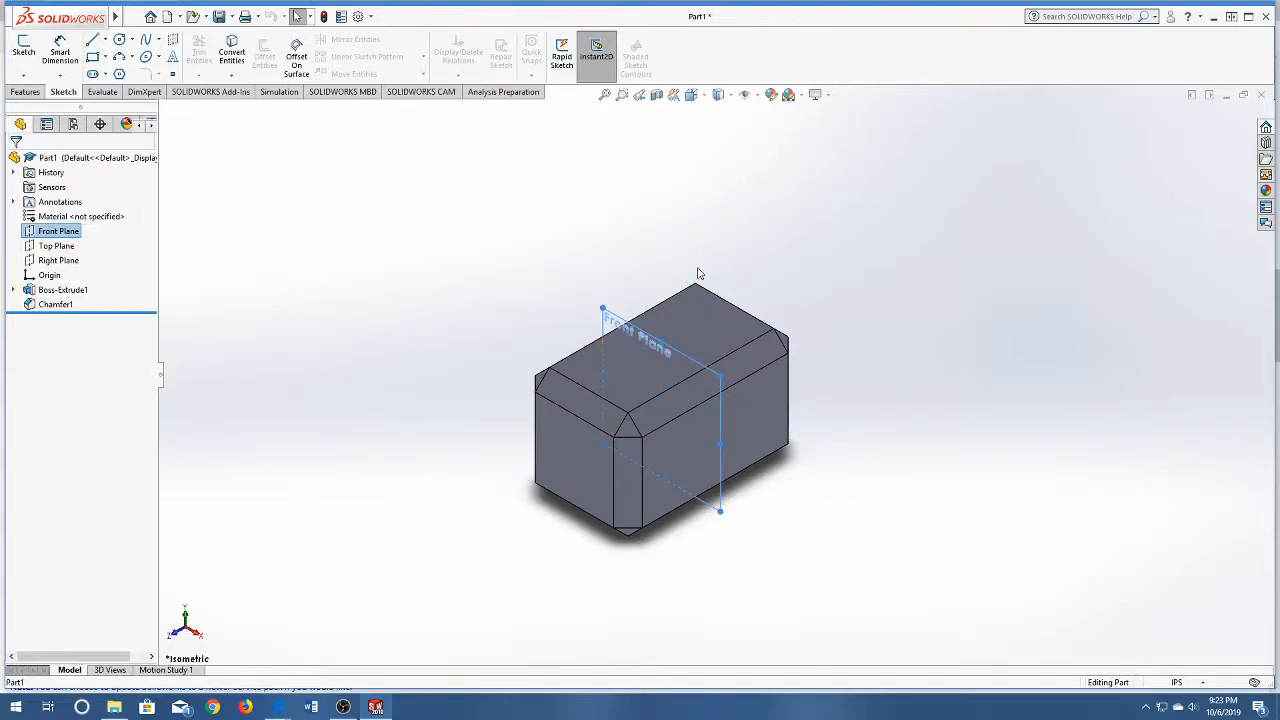
middle_click_drag(650, 280, 682, 328)
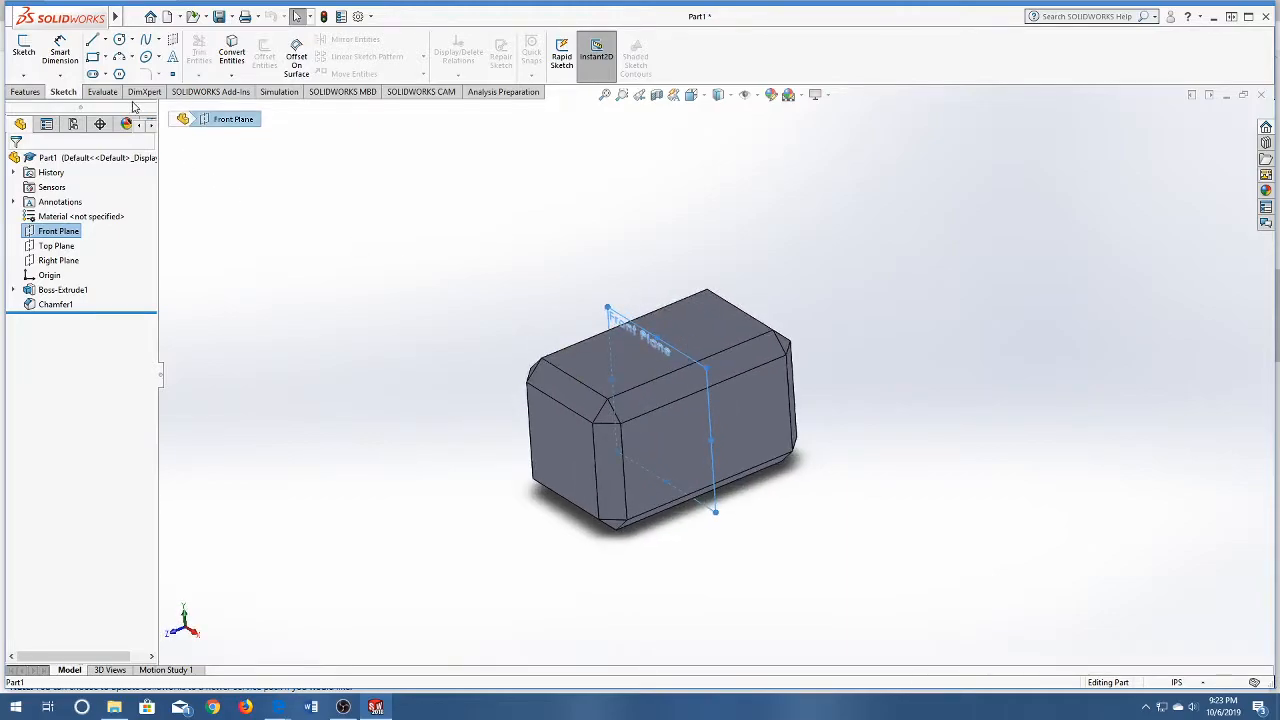
left_click(23, 50)
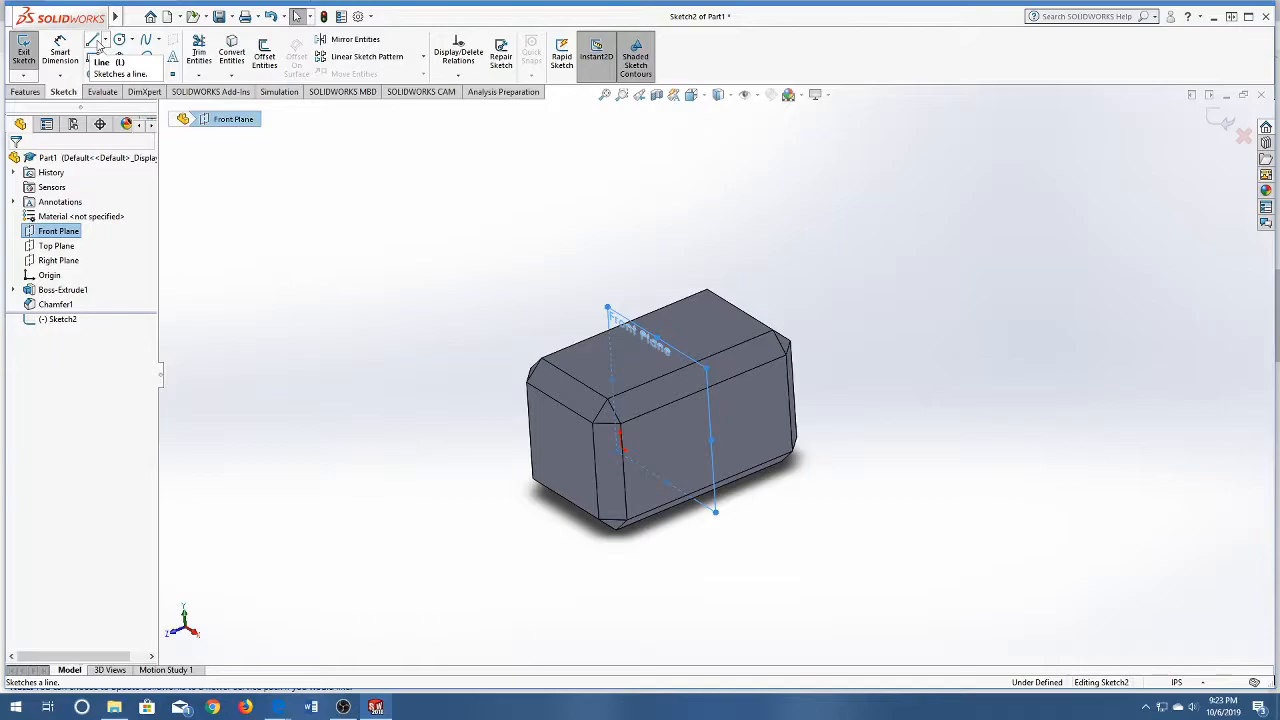
left_click(704, 100)
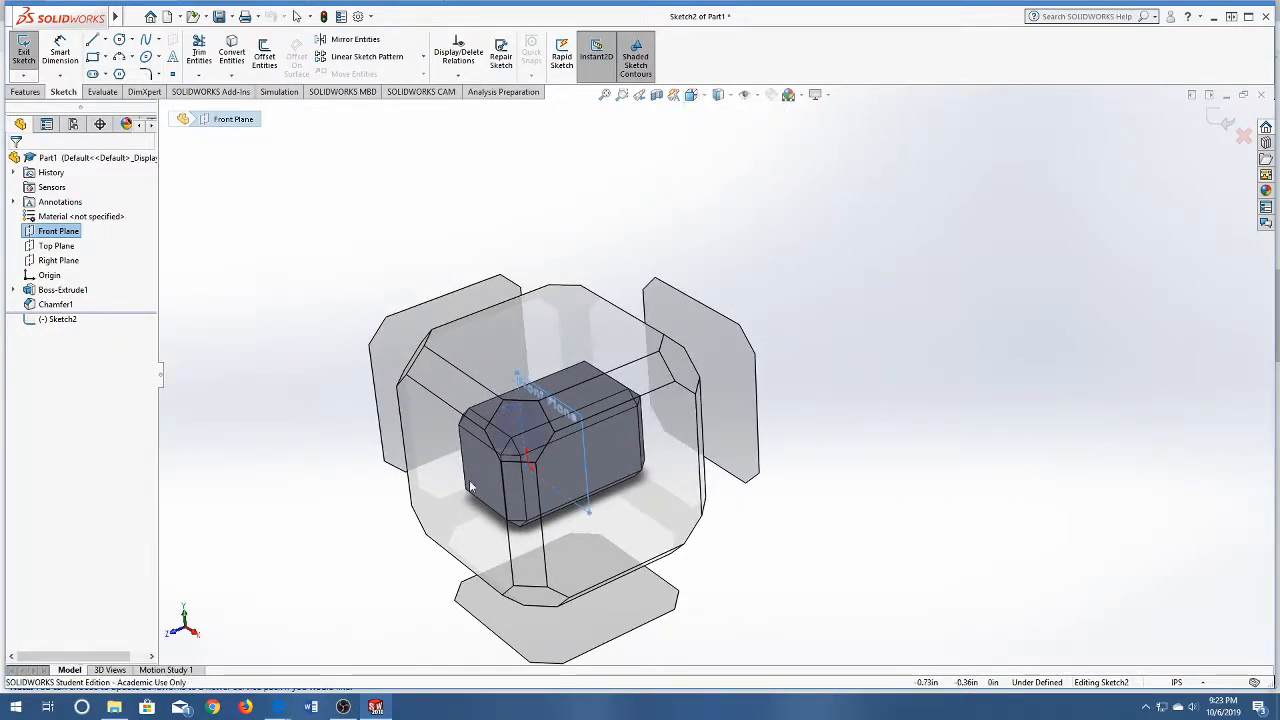
left_click(462, 500)
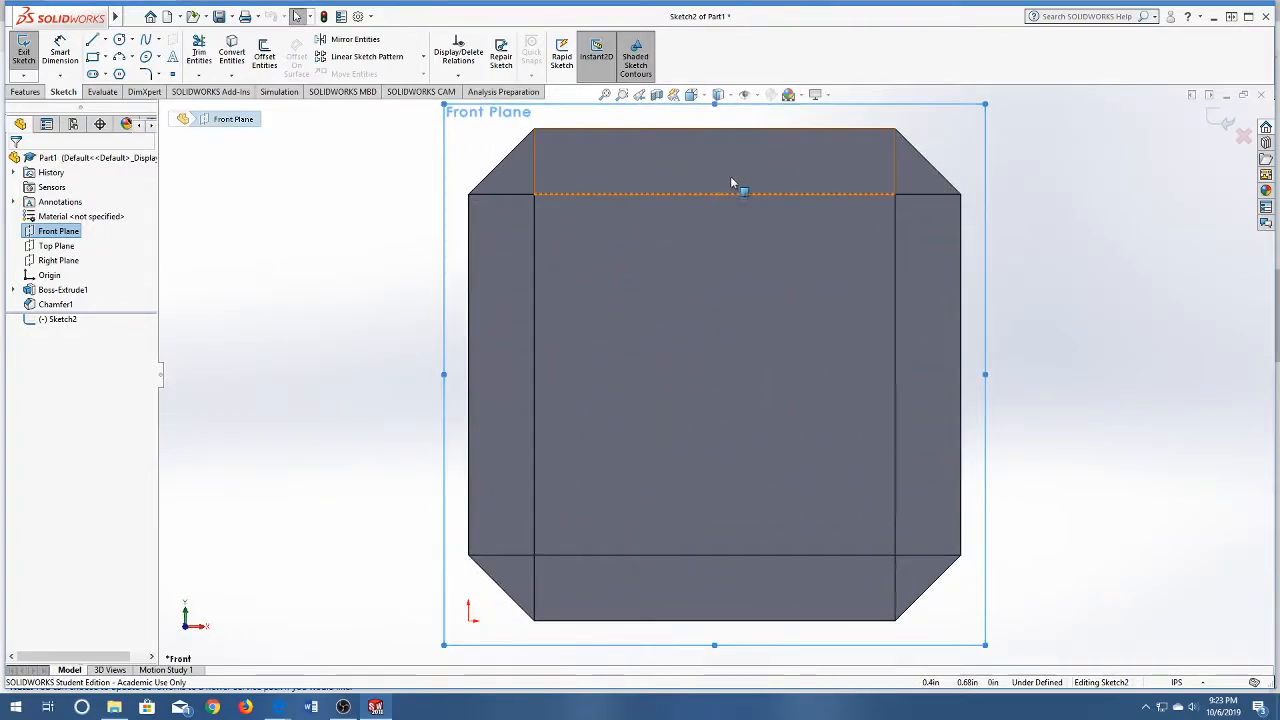
scroll(749, 203, "down", 3)
scroll(751, 203, "up", 5)
scroll(745, 285, "up", 3)
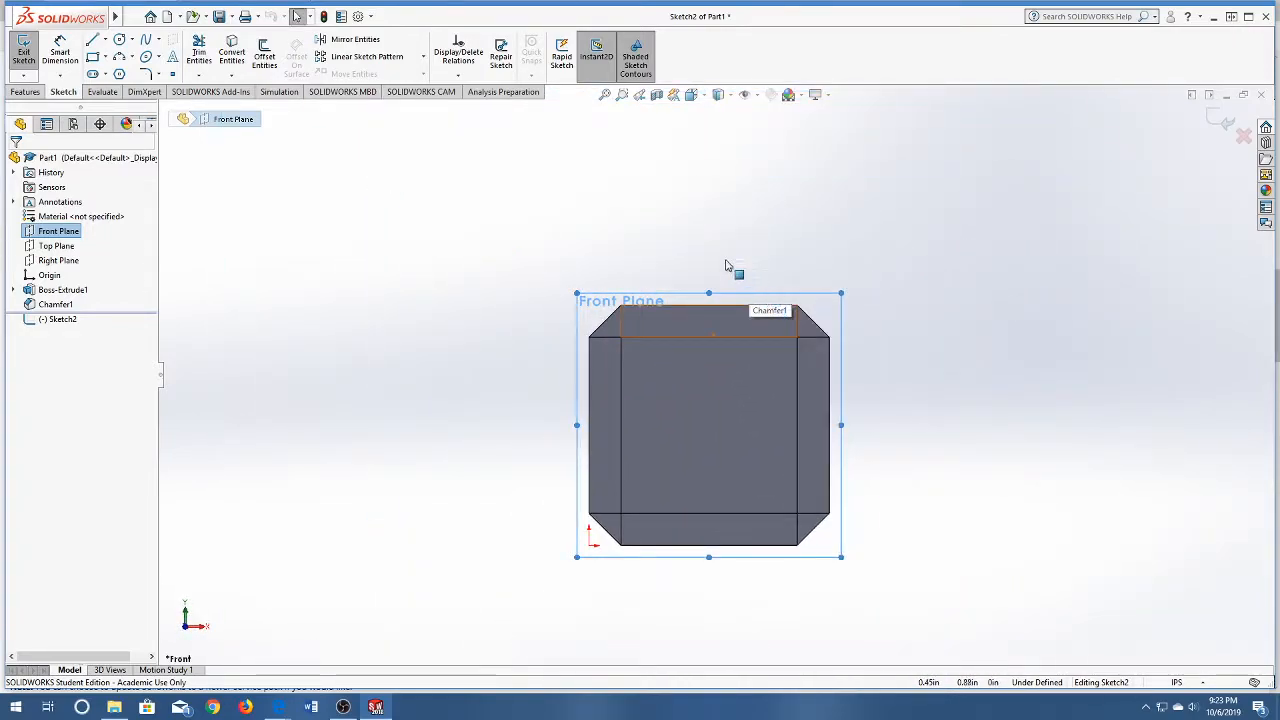
scroll(889, 180, "down", 1)
scroll(710, 265, "up", 1)
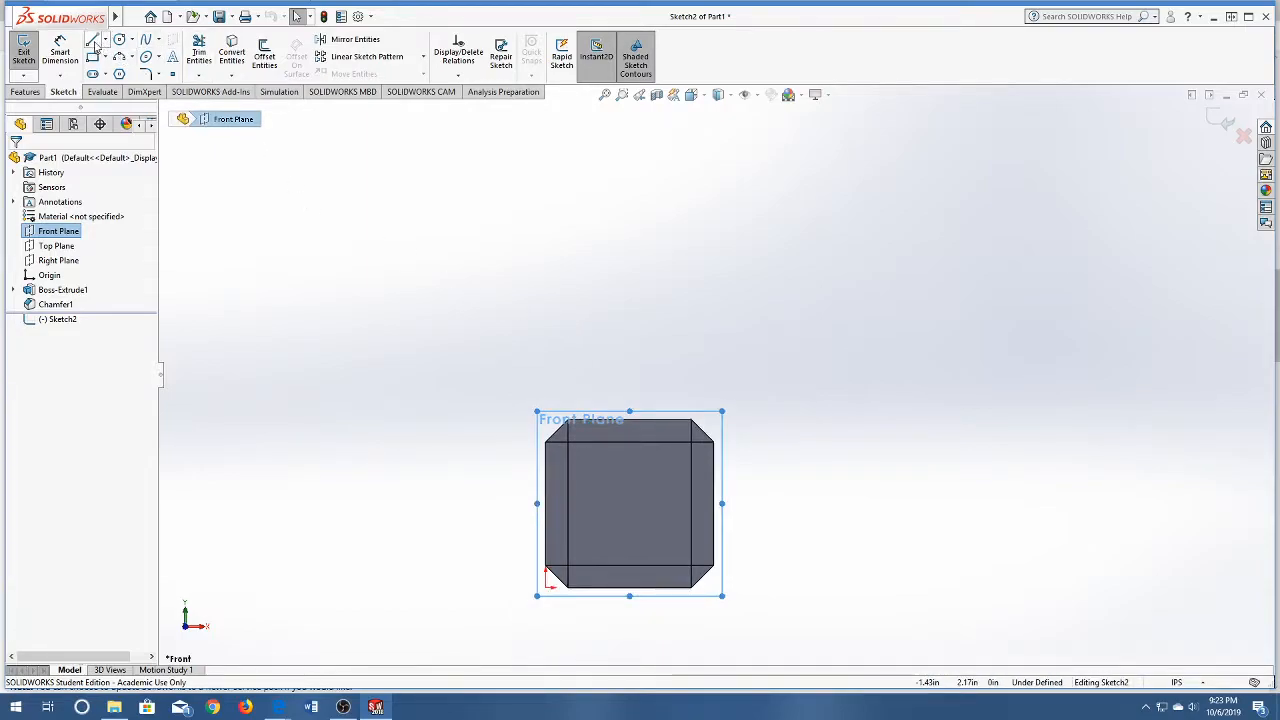
Sketch a closed stepped line profile about 1.25 in tall up from the block's top-edge midpoint, with a head about 0.23 in high widening leftward
left_click(93, 42)
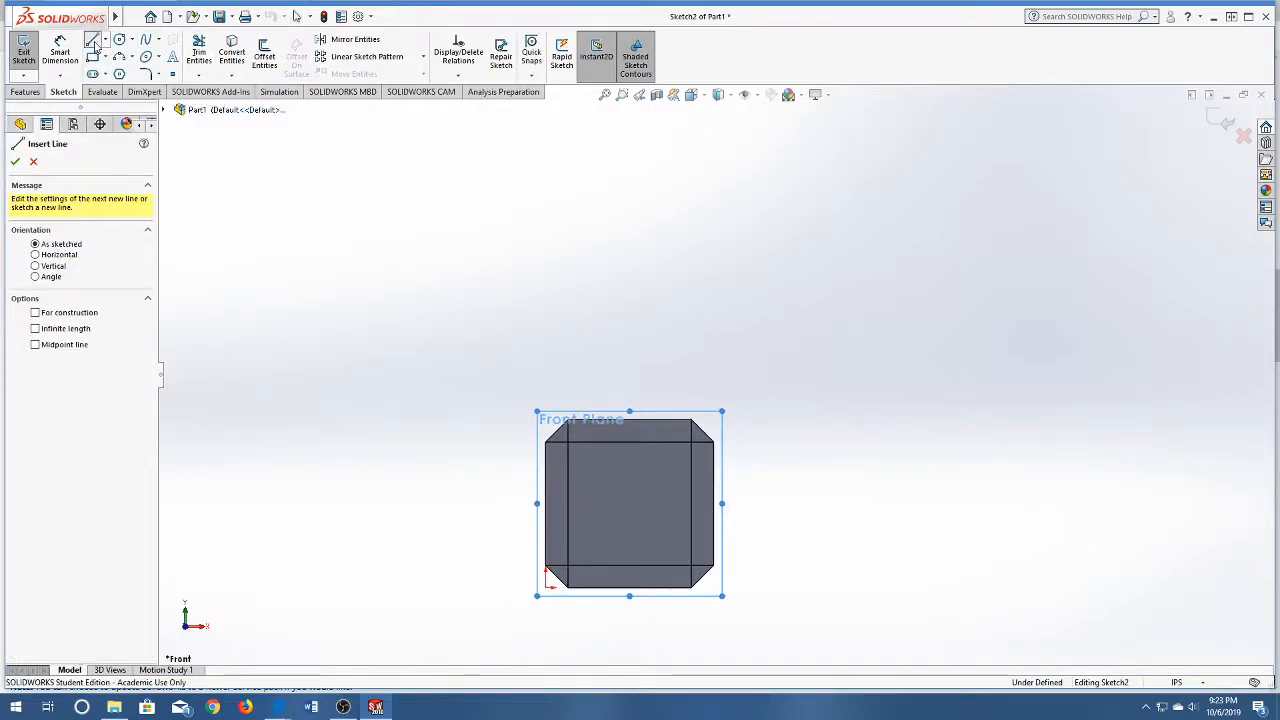
left_click(628, 419)
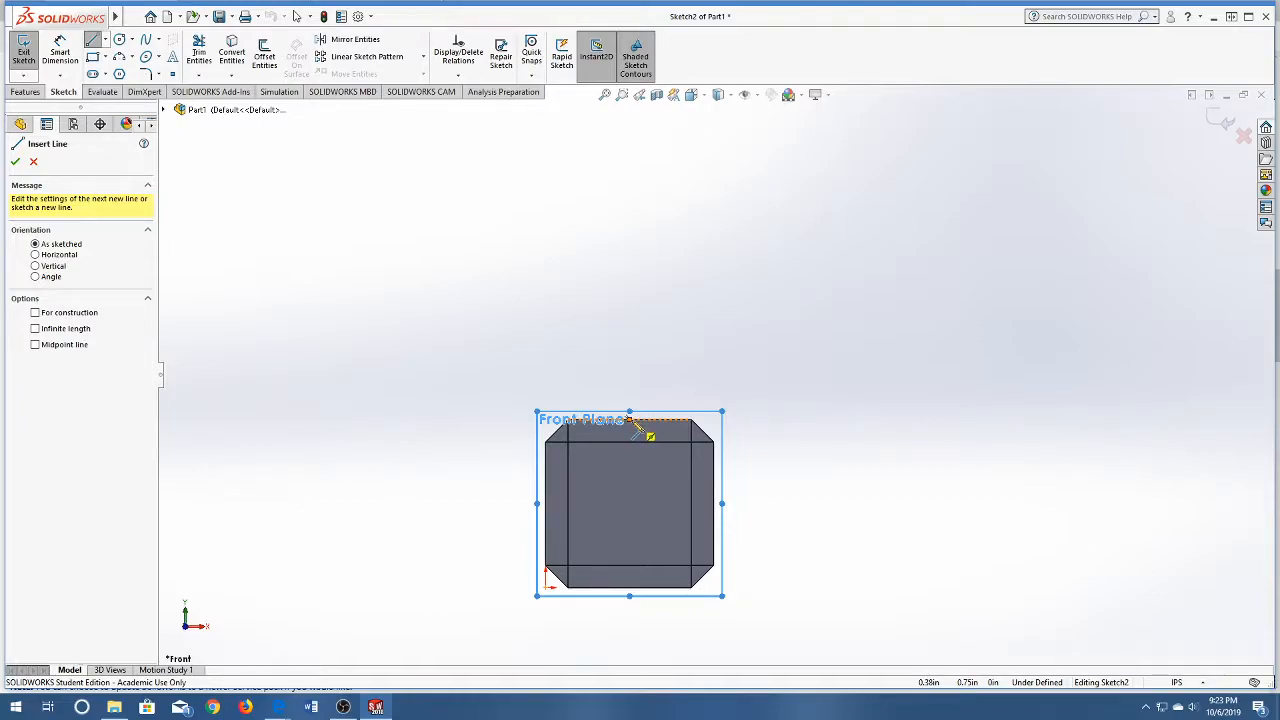
left_click(629, 420)
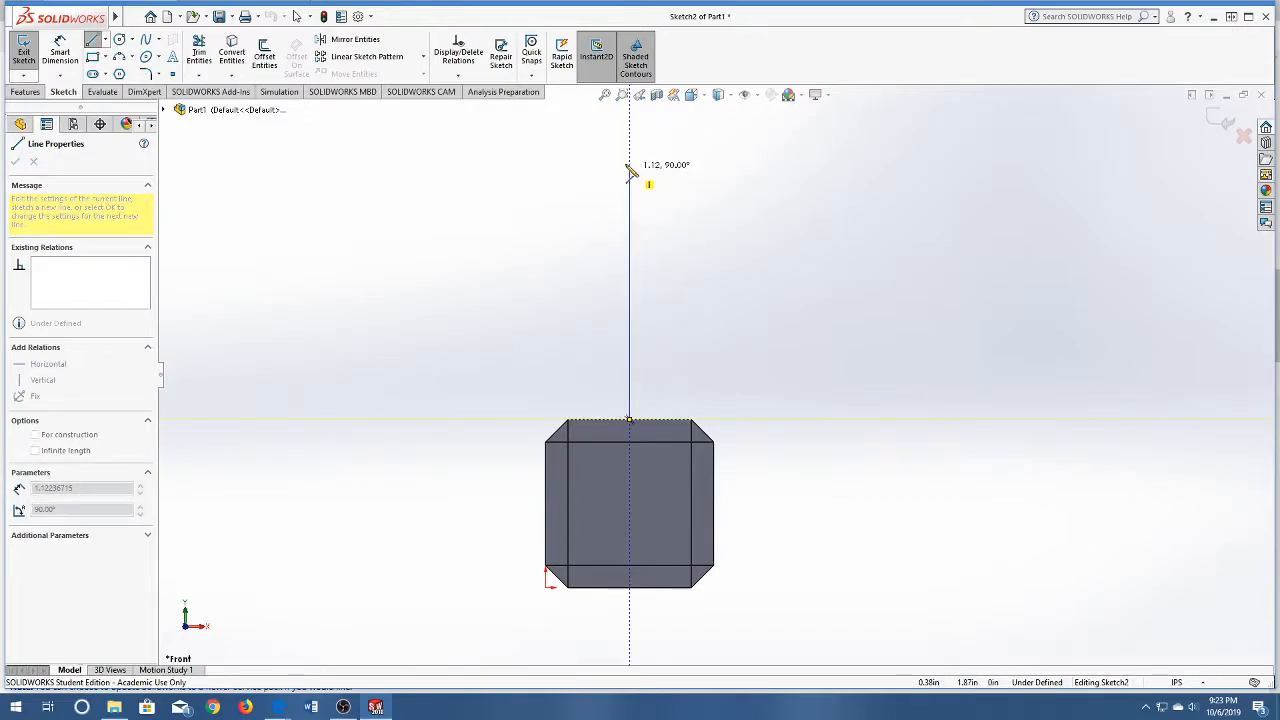
left_click(629, 141)
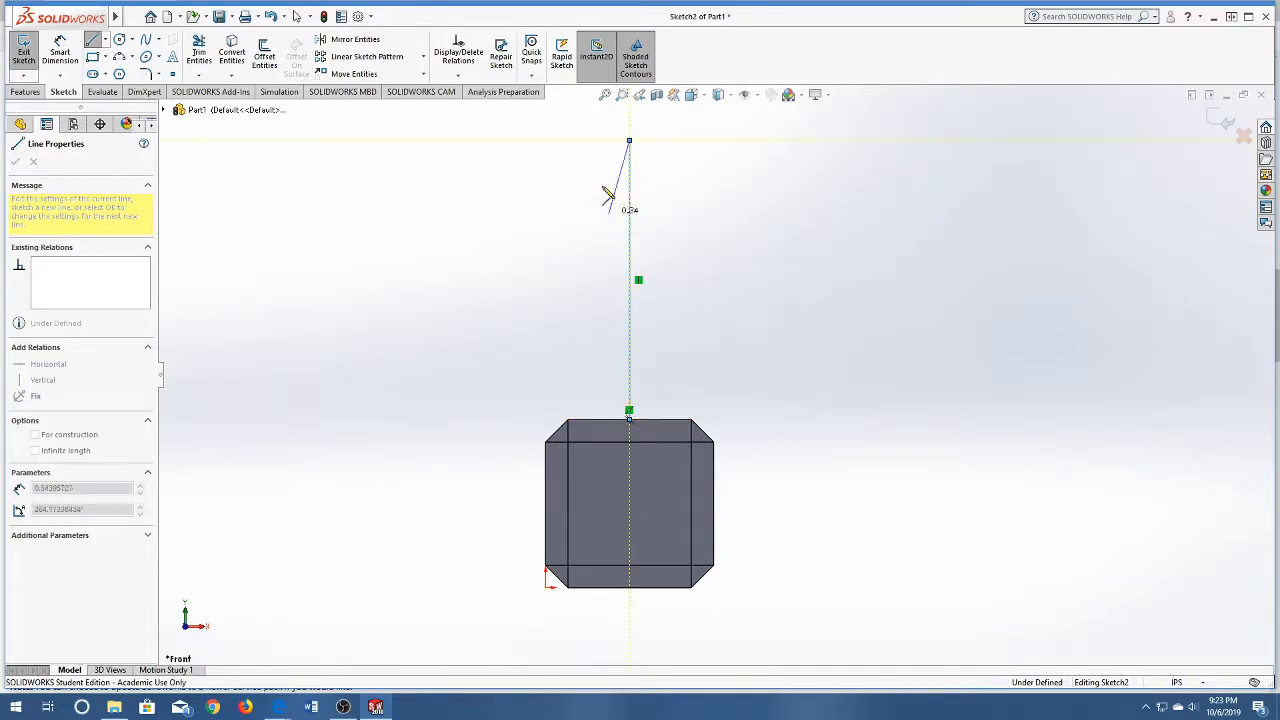
left_click(588, 141)
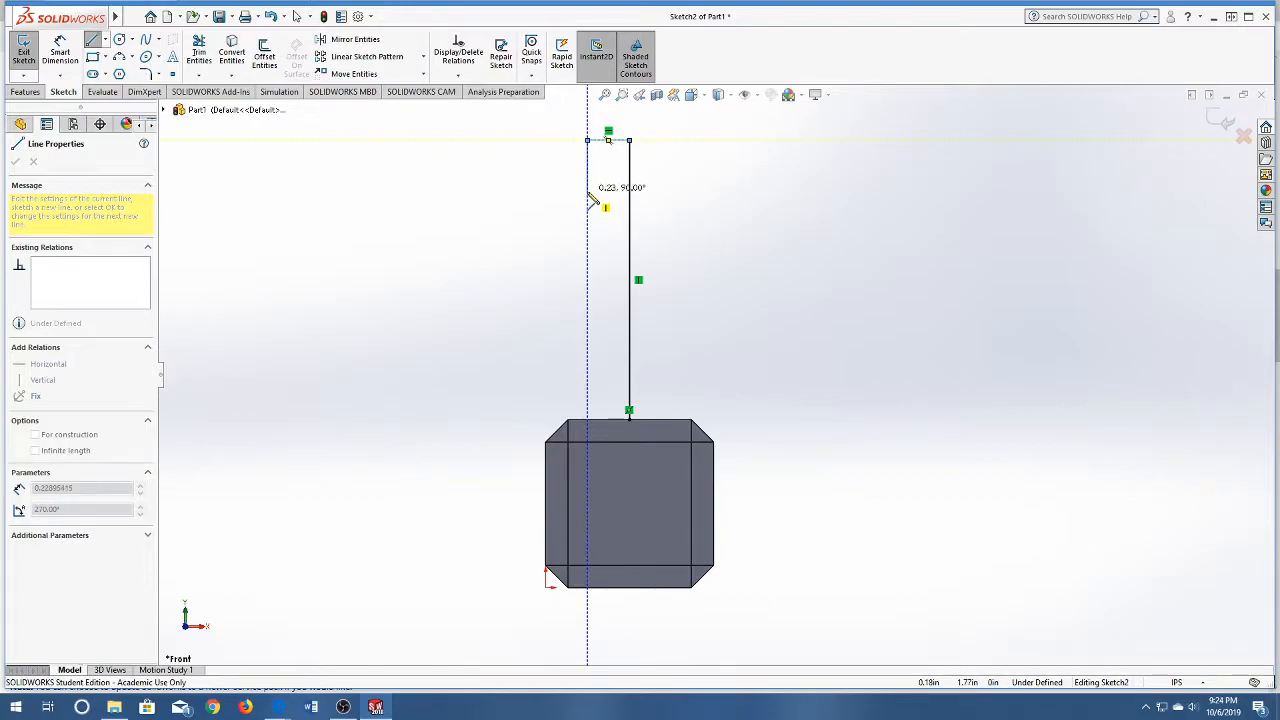
left_click(587, 190)
left_click(602, 190)
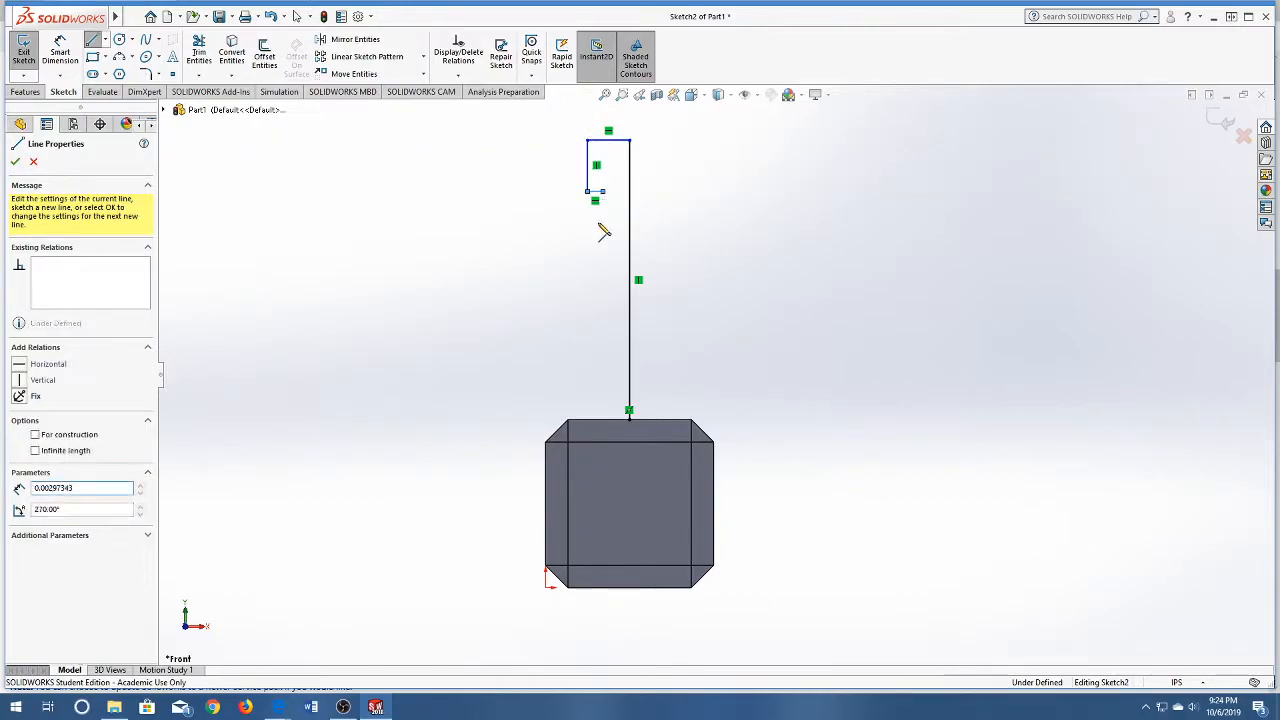
left_click(602, 420)
left_click(629, 418)
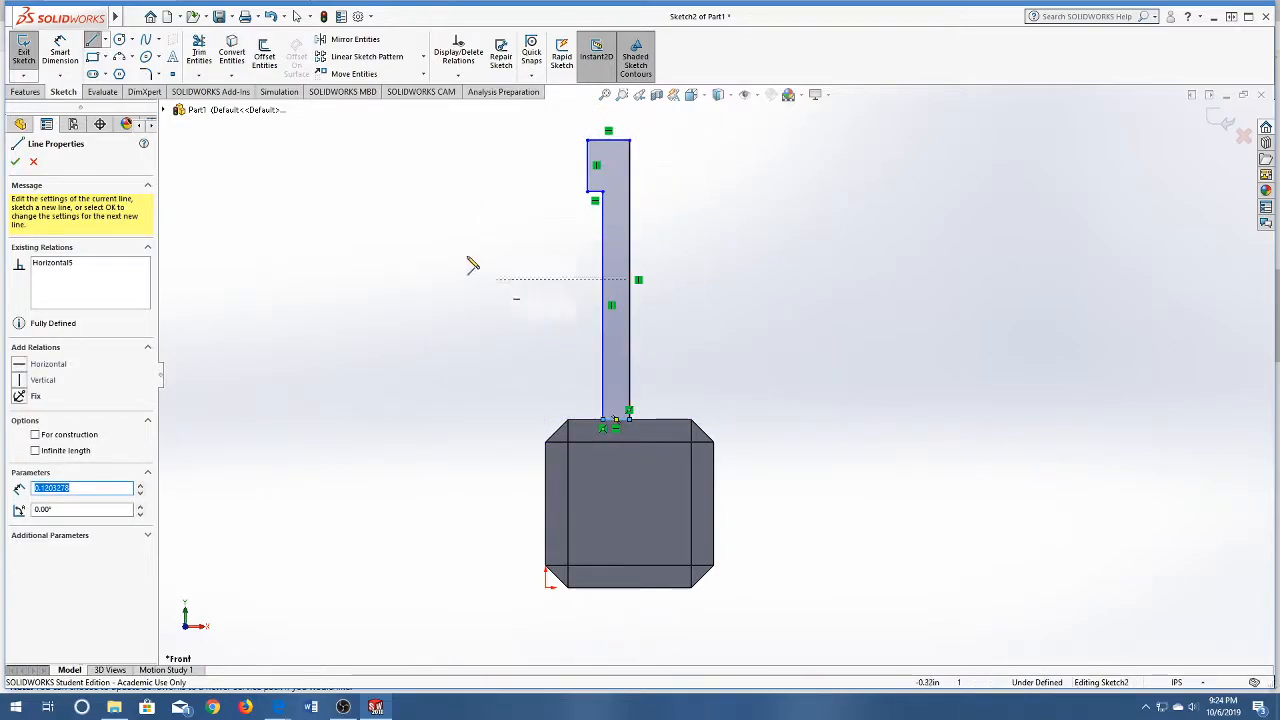
Dimension the profile's long right-hand vertical line and set its length to 1.5 in
left_click(66, 60)
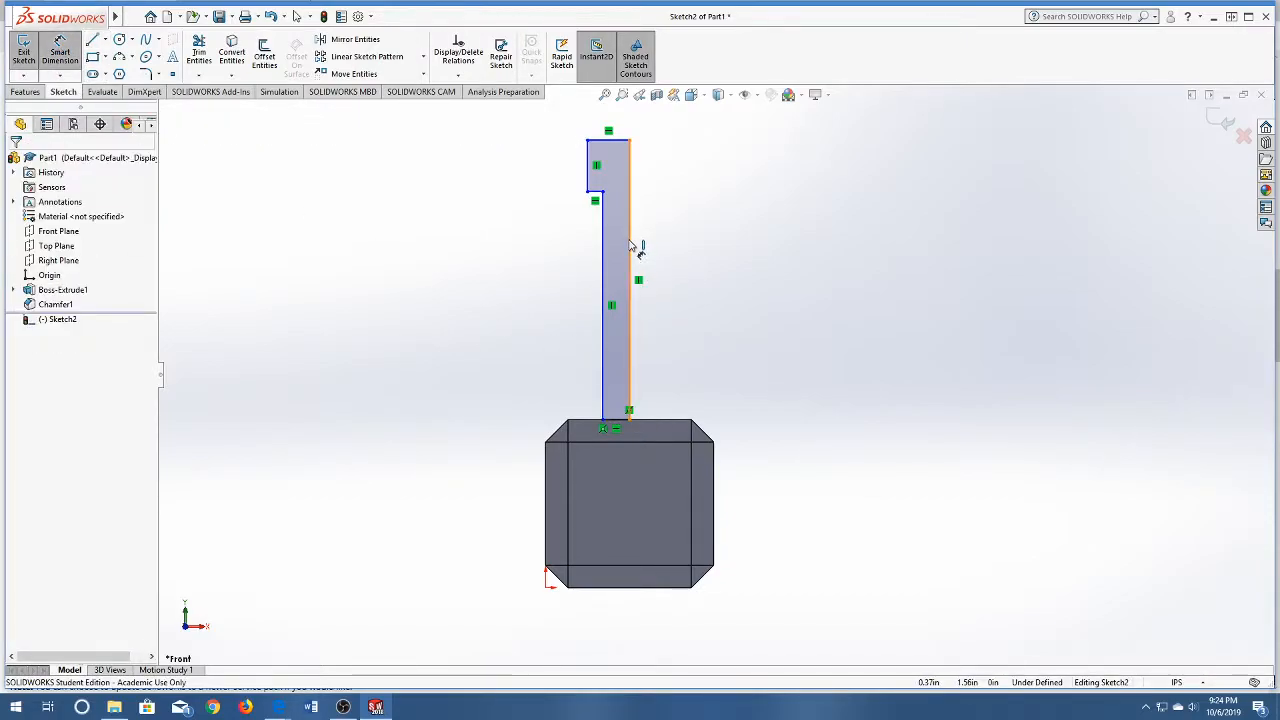
left_click(632, 246)
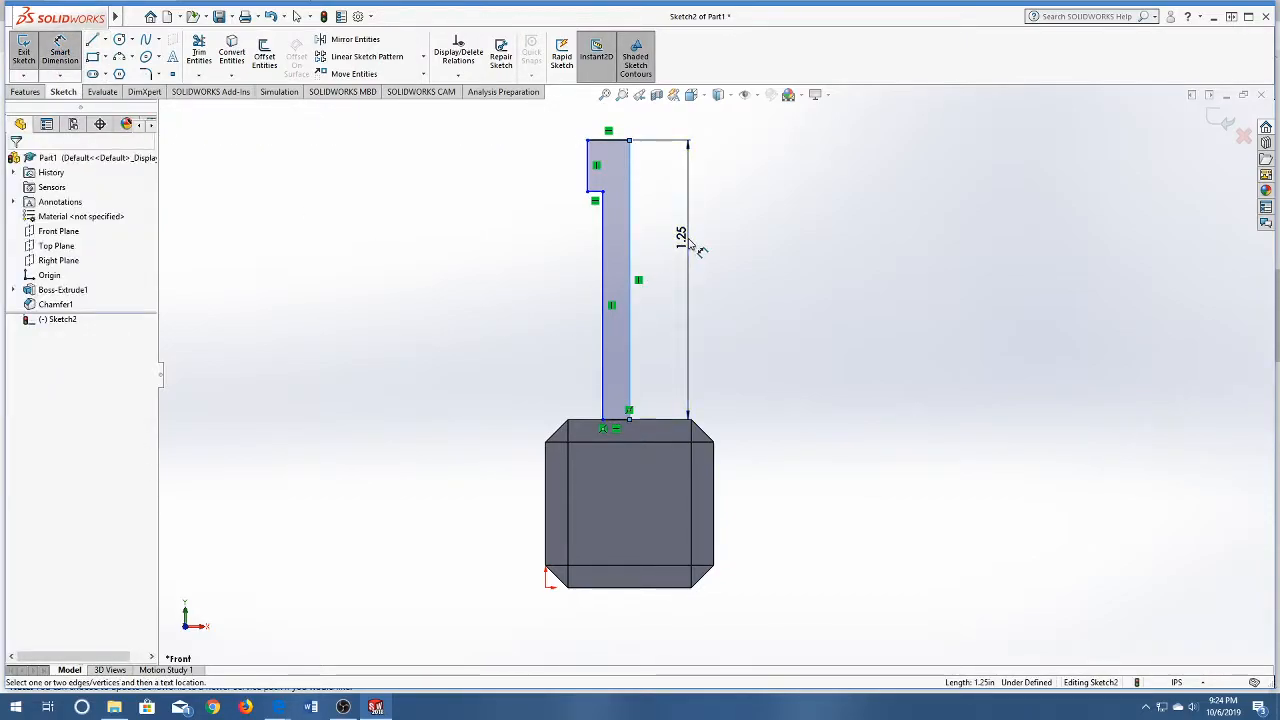
left_click(700, 250)
type("1.5")
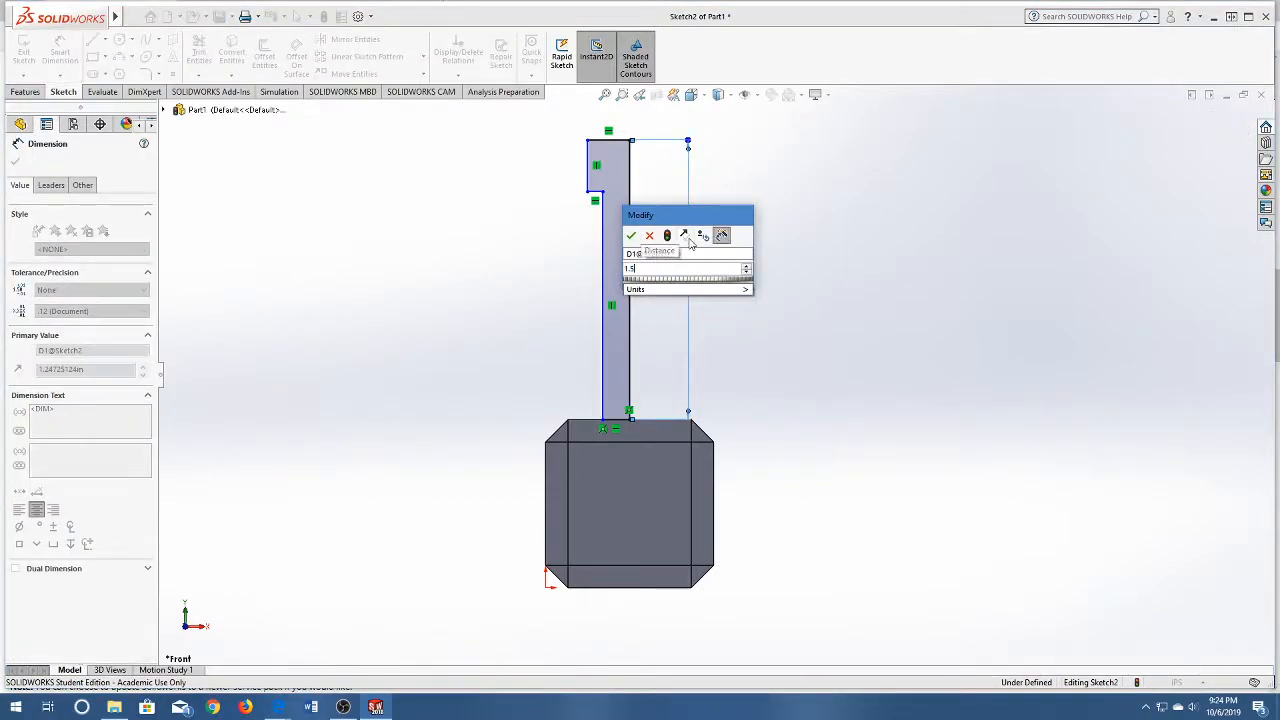
key("Return")
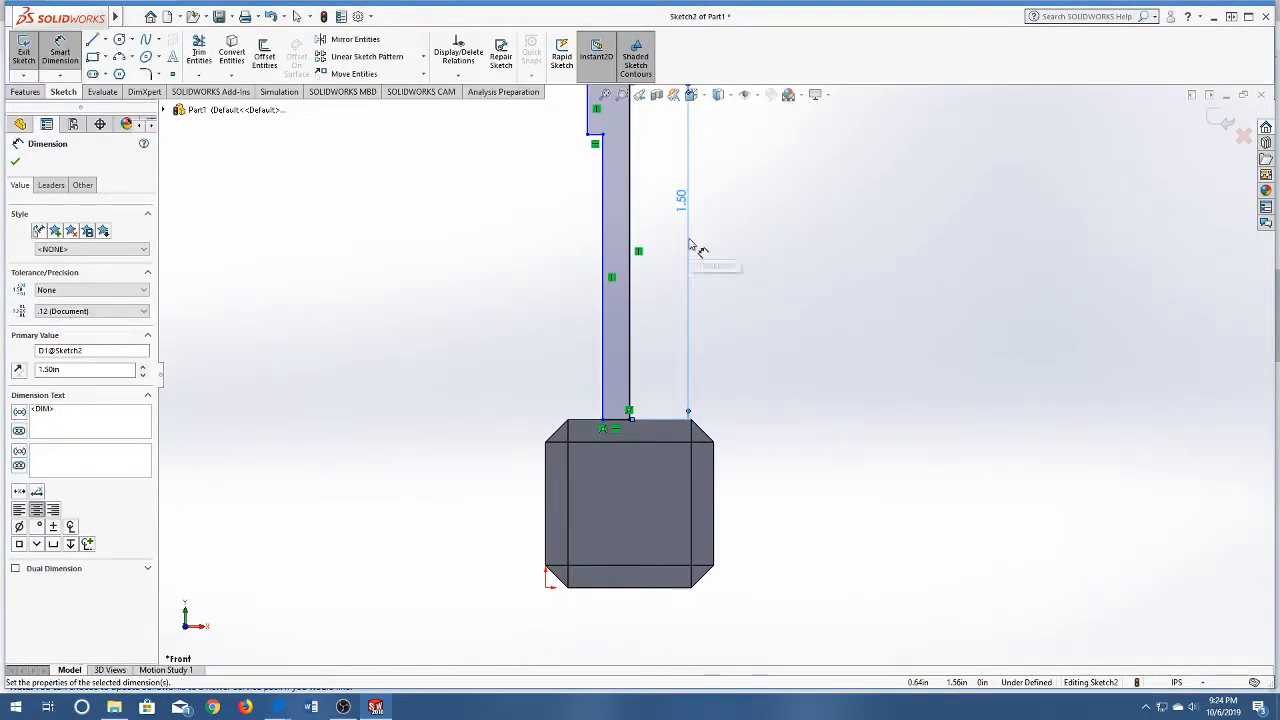
Dimension the head's outer vertical line in the stepped profile and set its length to 0.3 in
key("z")
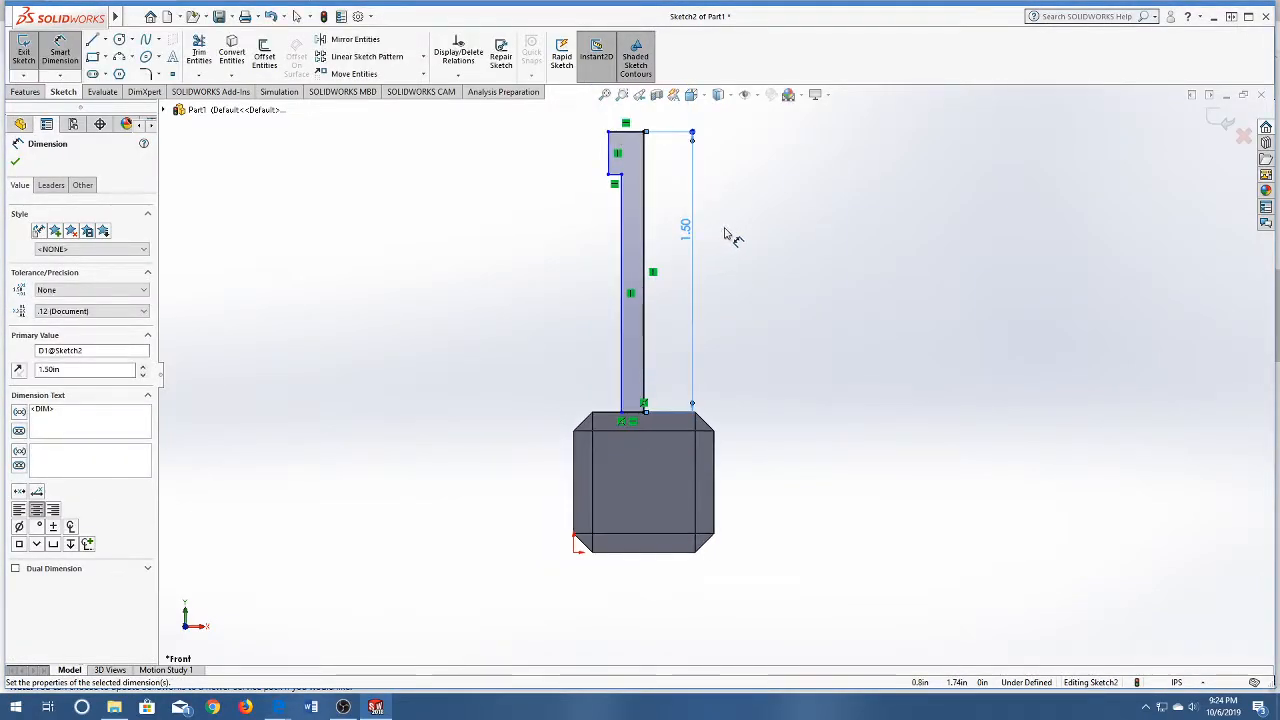
left_click(612, 155)
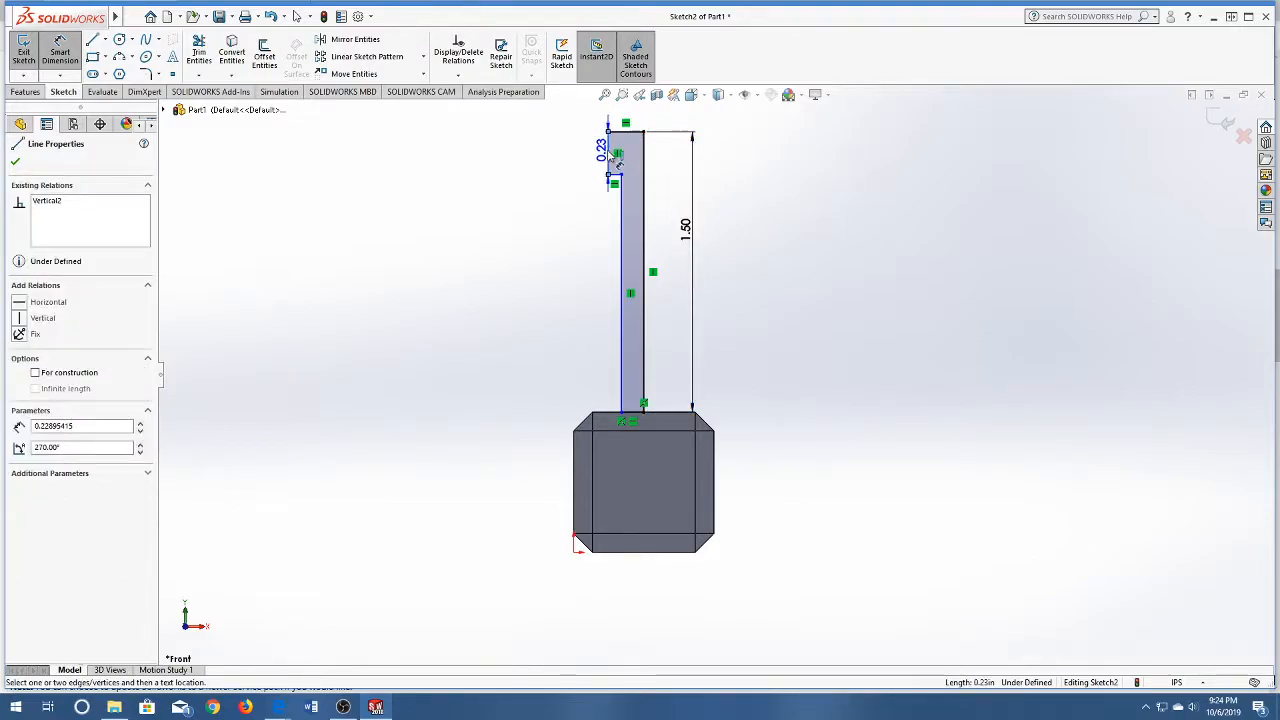
left_click(586, 168)
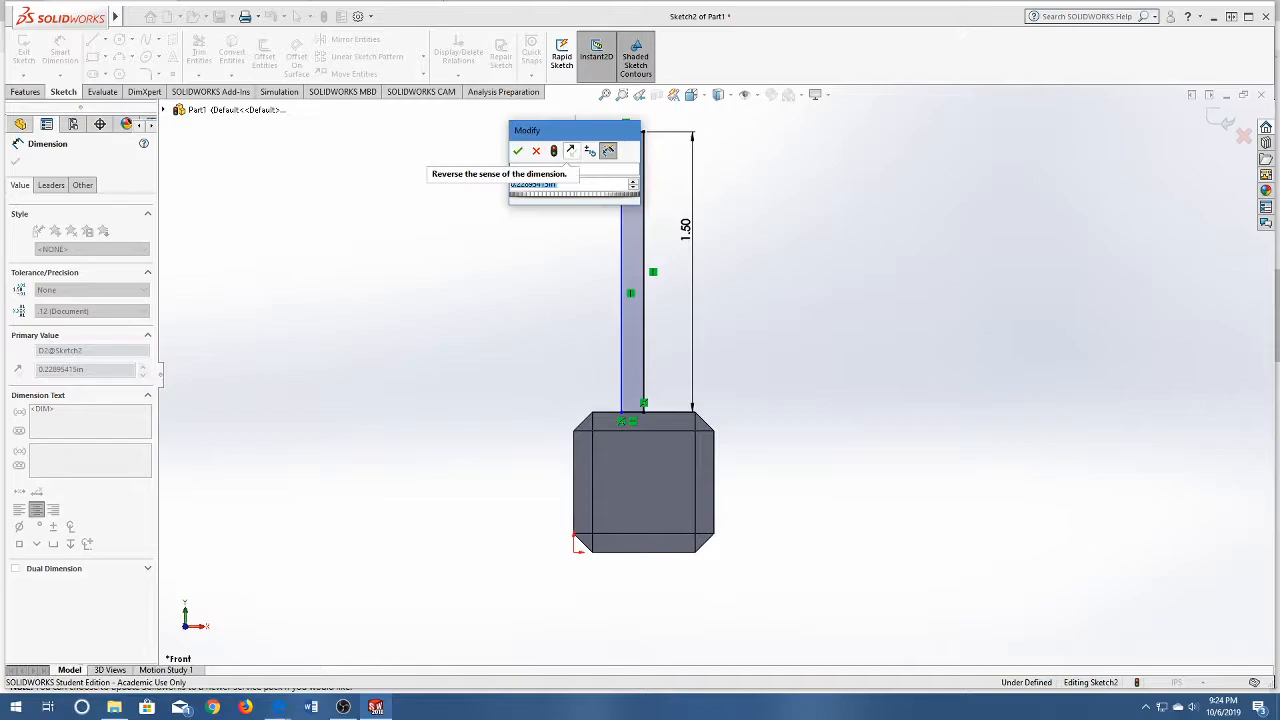
key("BackSpace")
type(".")
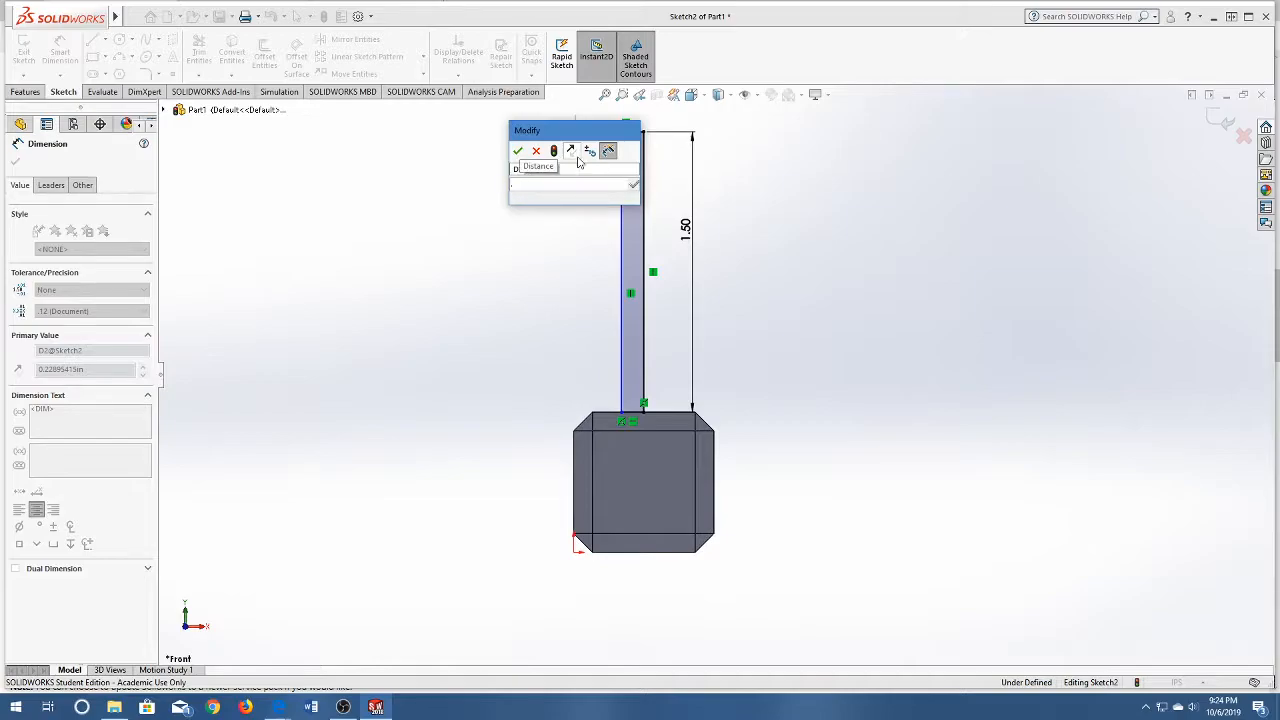
type("3")
key("Return")
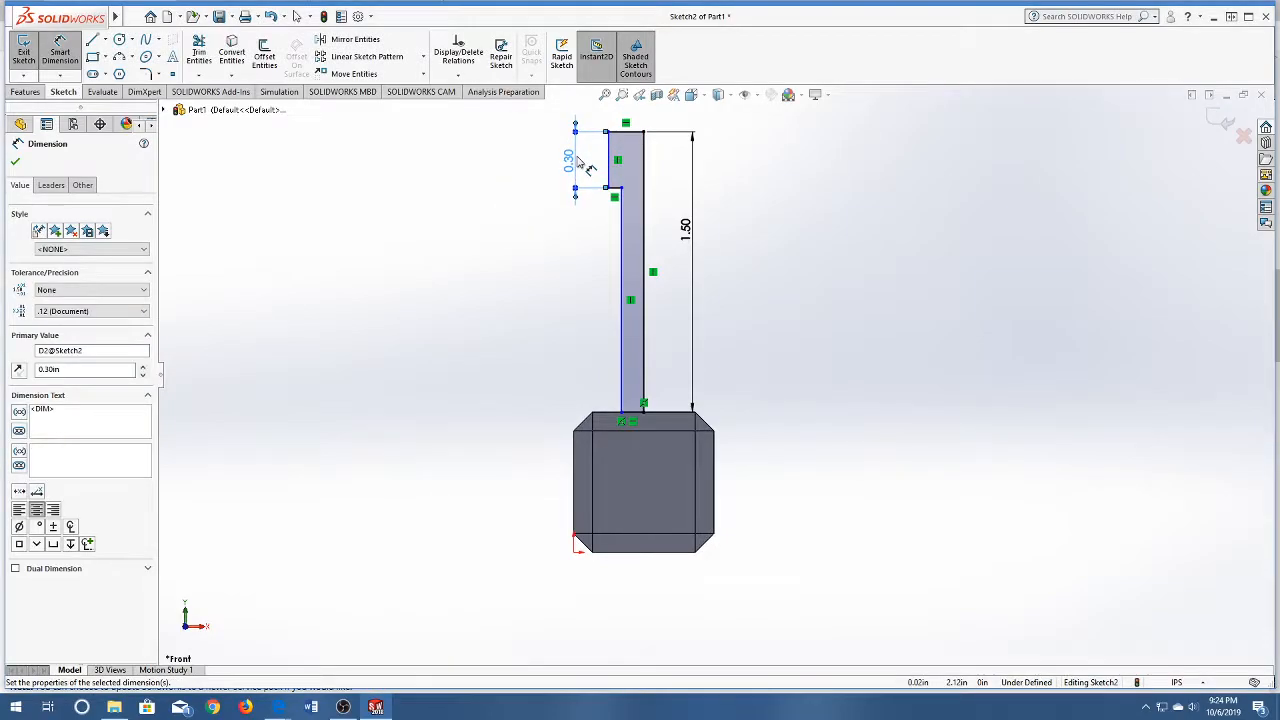
Dimension the short horizontal line under the head and set the step width to 0.04 in
left_click(618, 189)
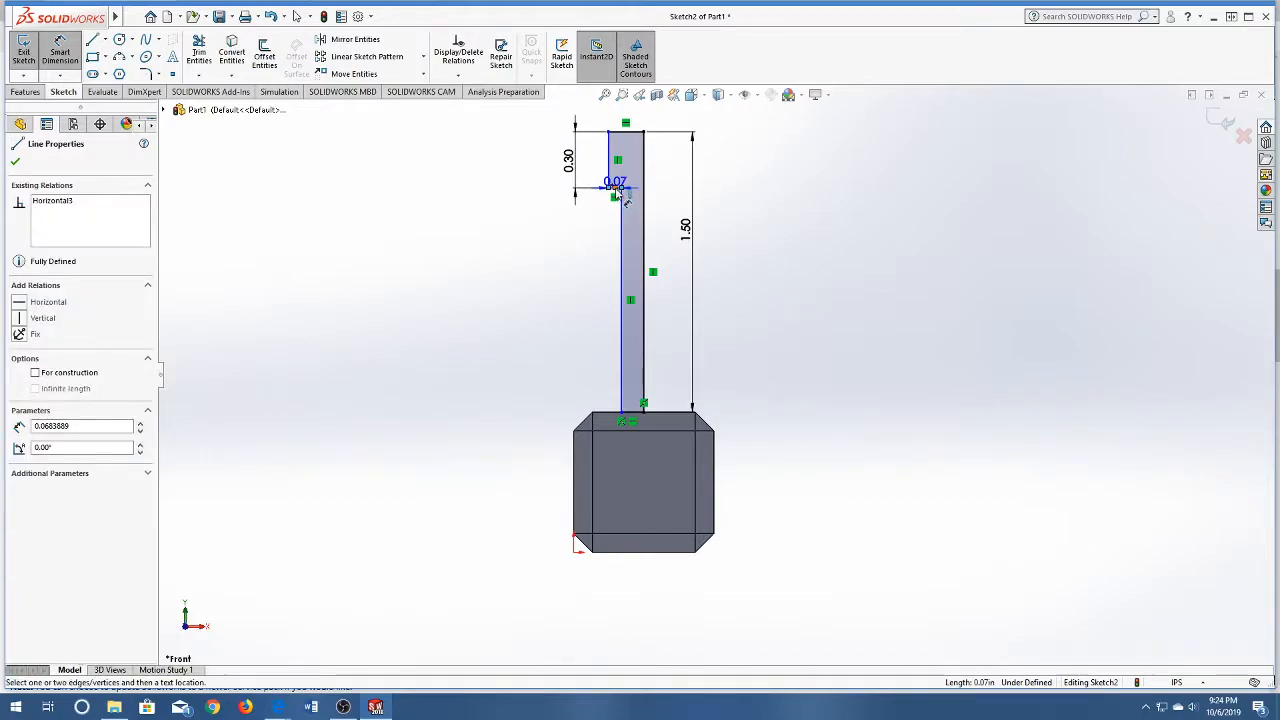
left_click(556, 220)
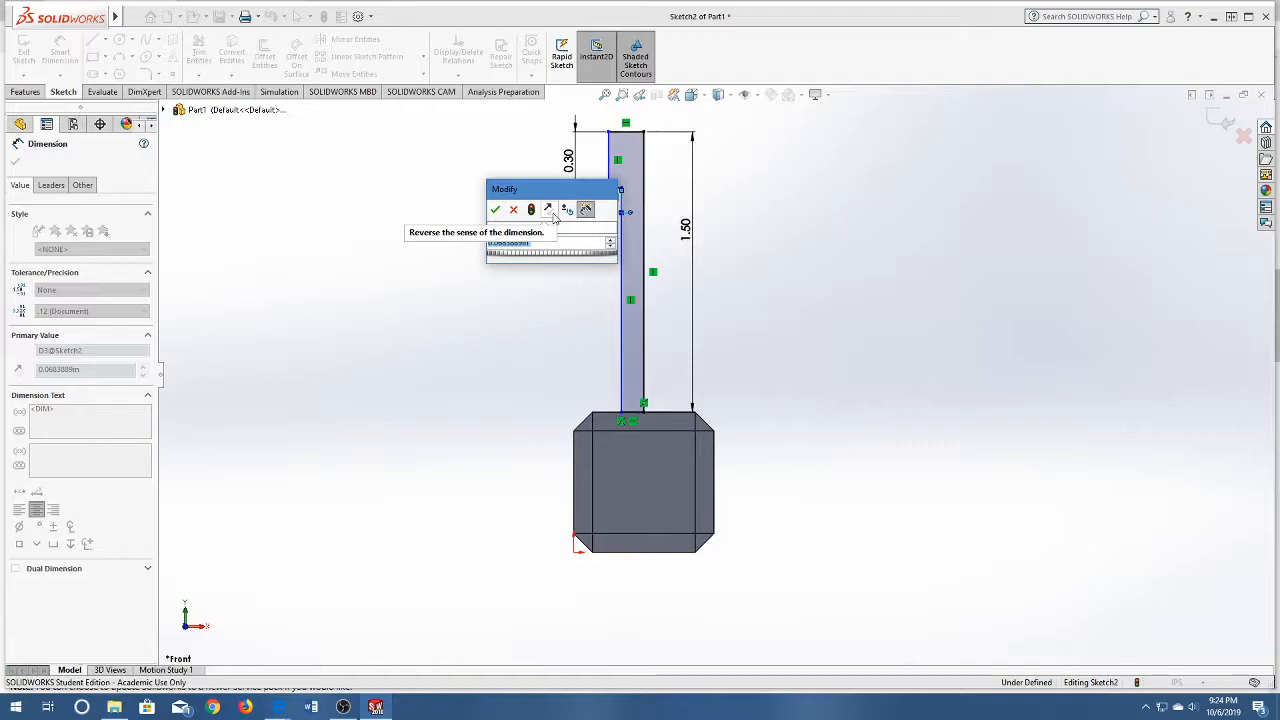
type(".04")
key("Return")
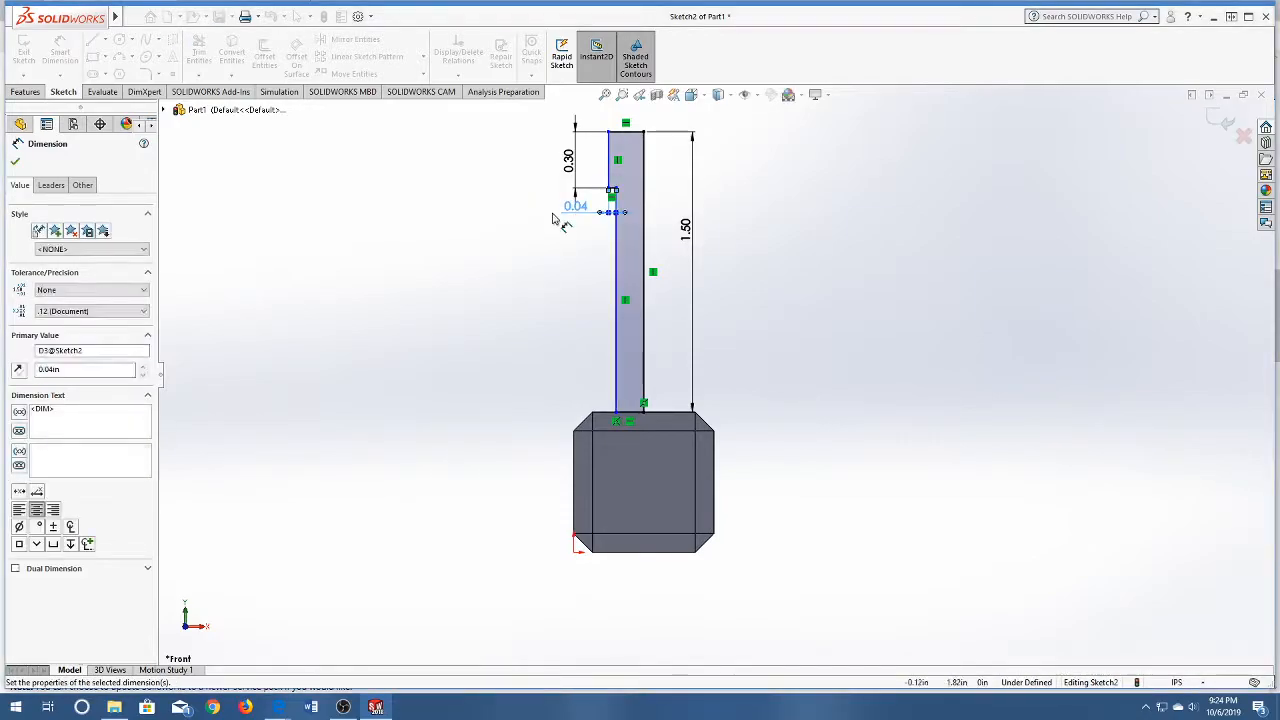
Dimension the distance between the two long vertical shaft lines, set it to 0.1 in, and finish dimensioning
left_click(617, 268)
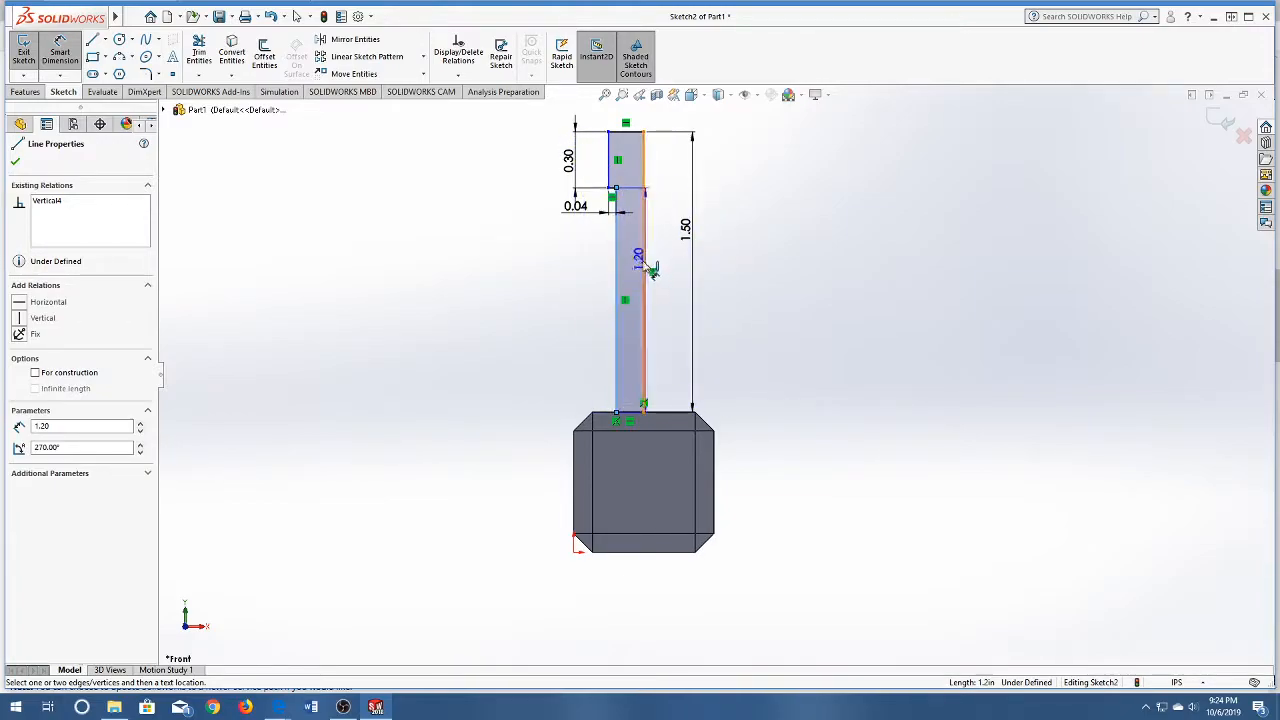
left_click(643, 280)
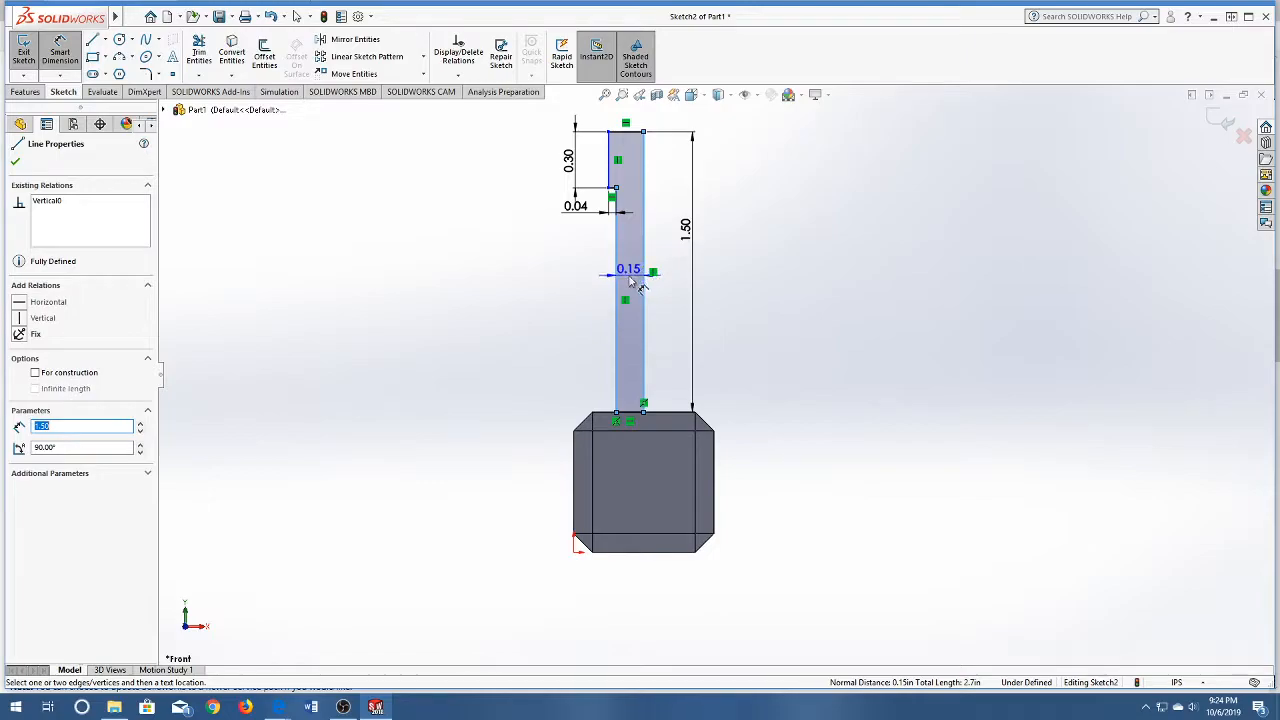
left_click(578, 286)
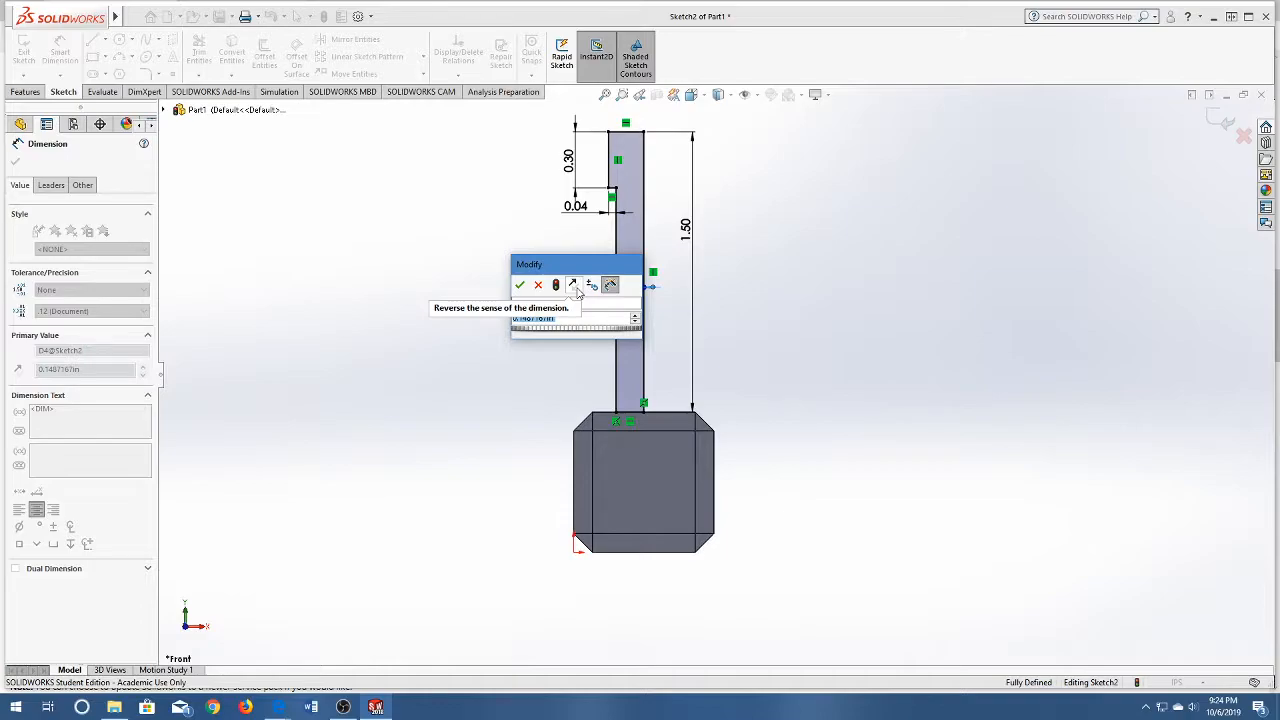
type(".0")
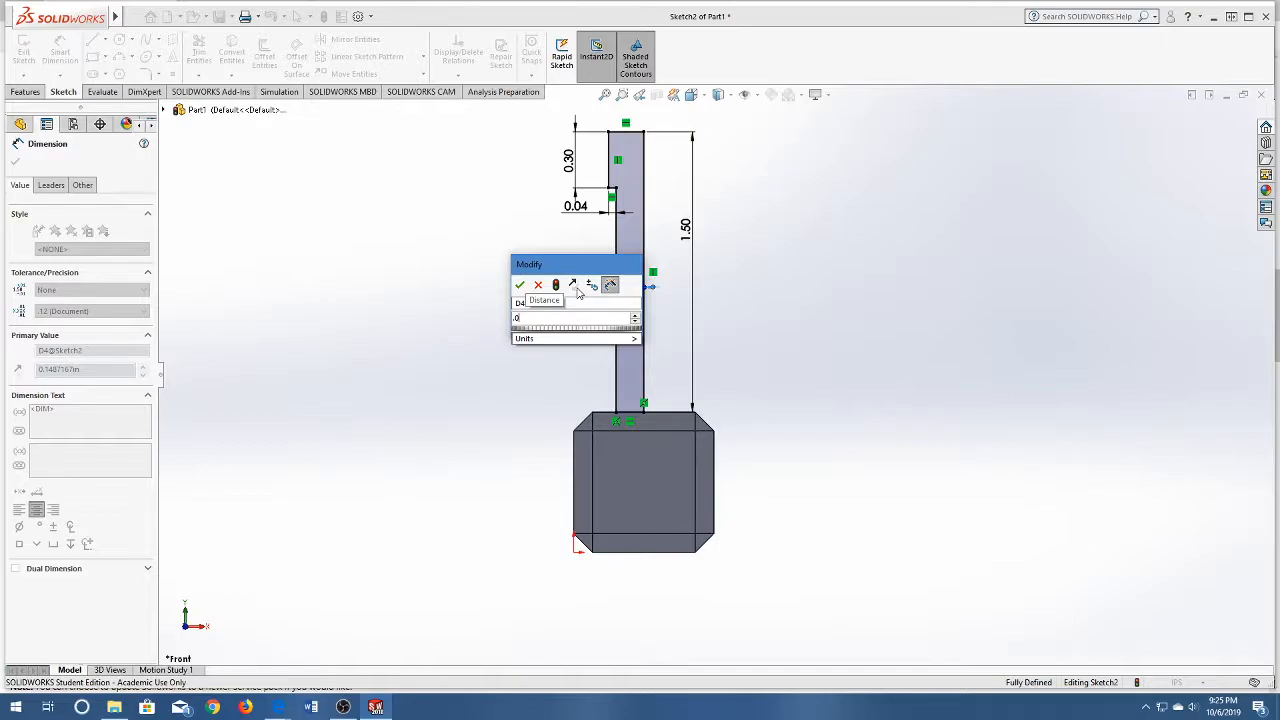
key("BackSpace")
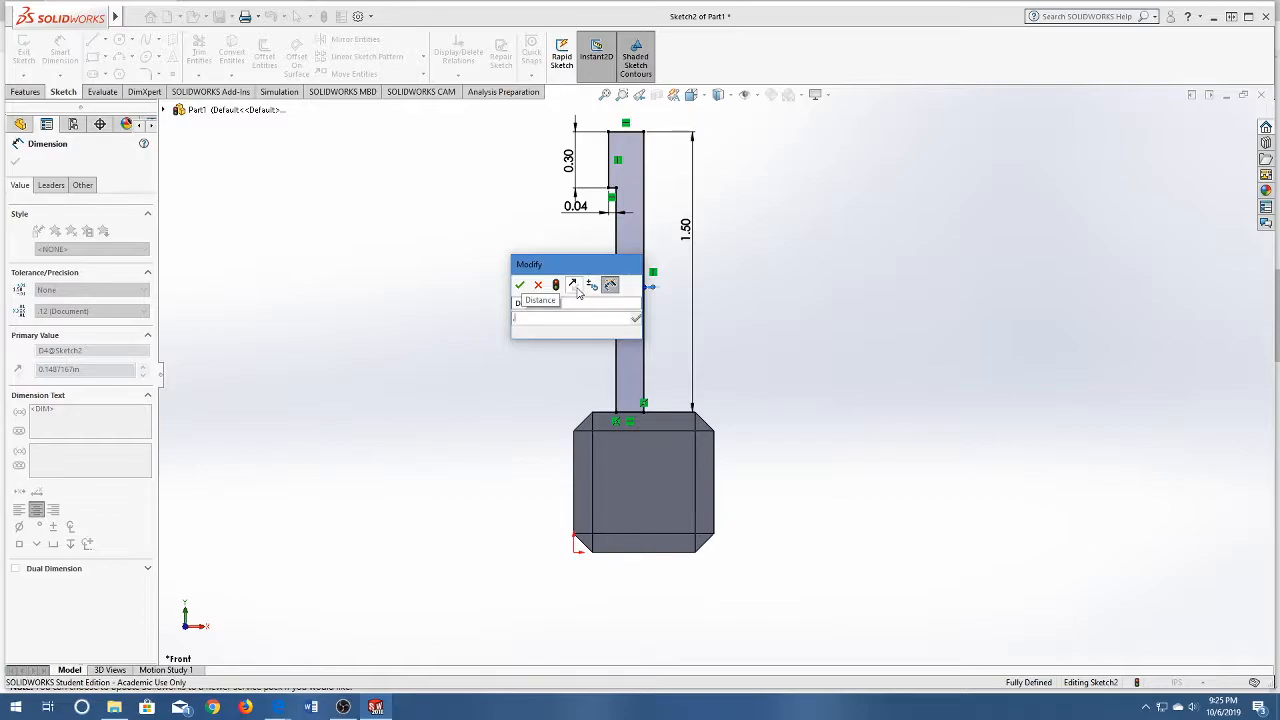
type("1")
key("Return")
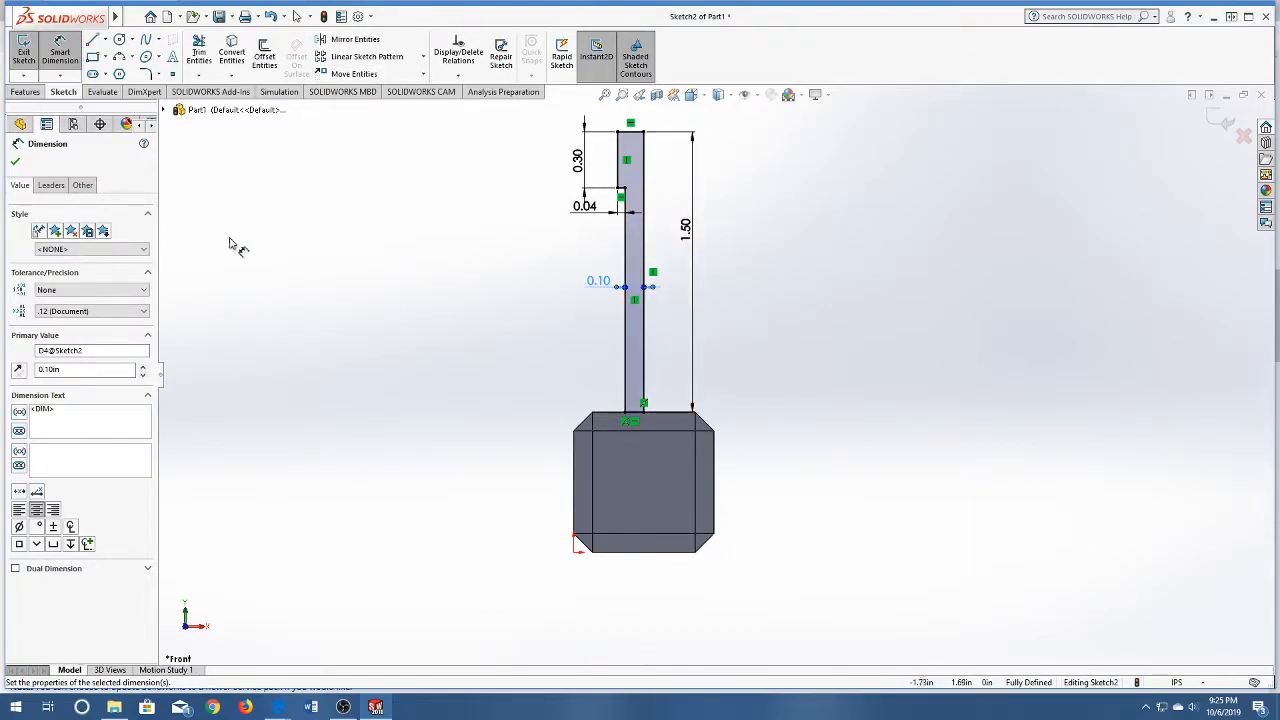
left_click(16, 167)
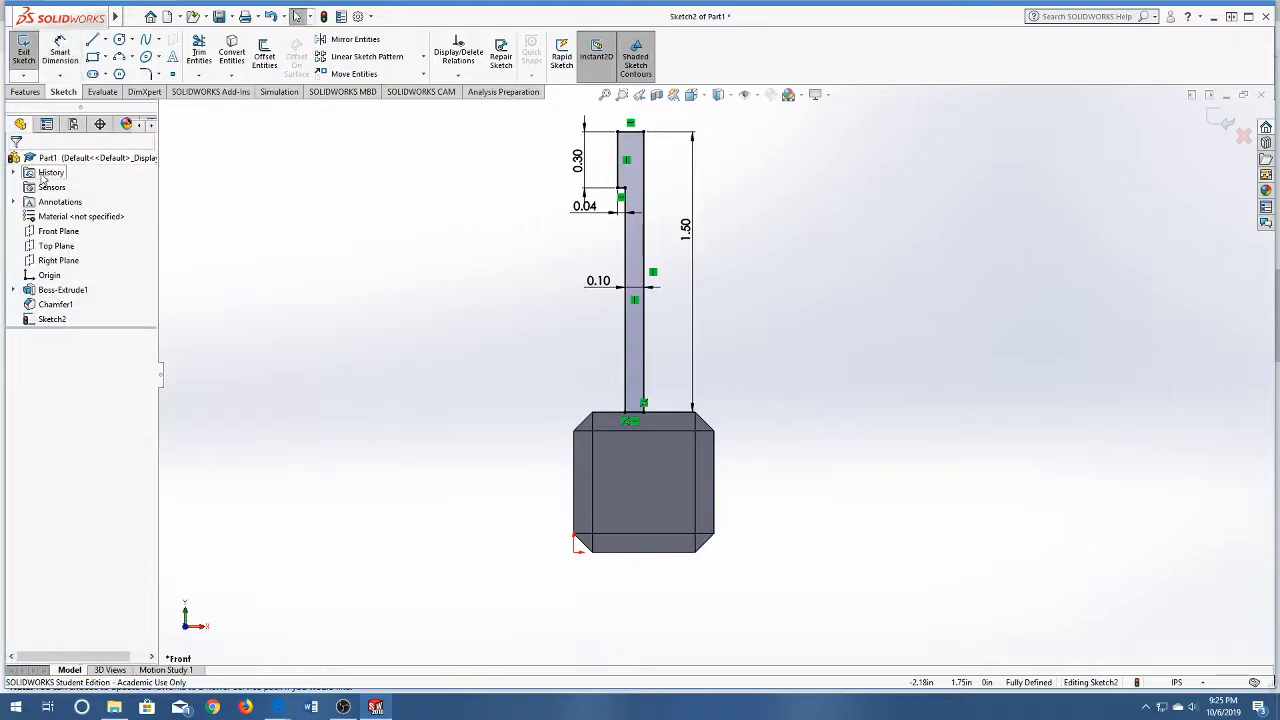
Revolve the stepped profile 360° about its long 1.5 in vertical line, merging the result with the block
left_click(27, 92)
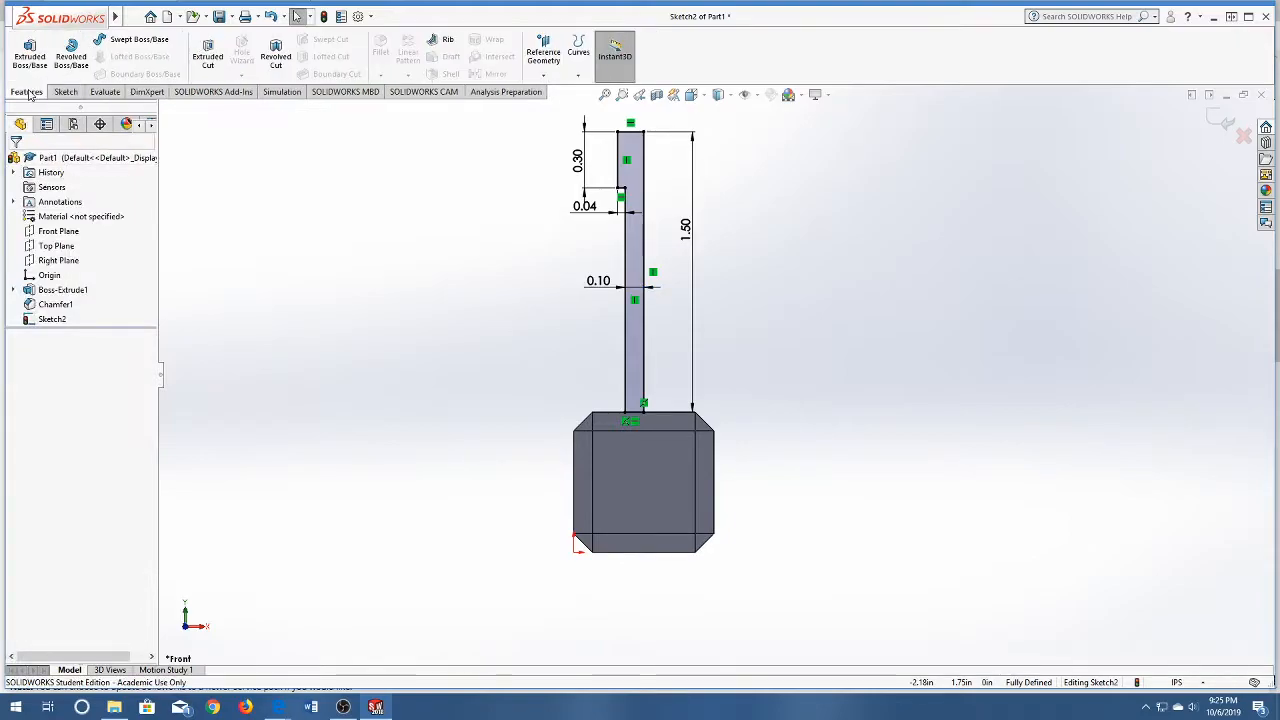
left_click(83, 65)
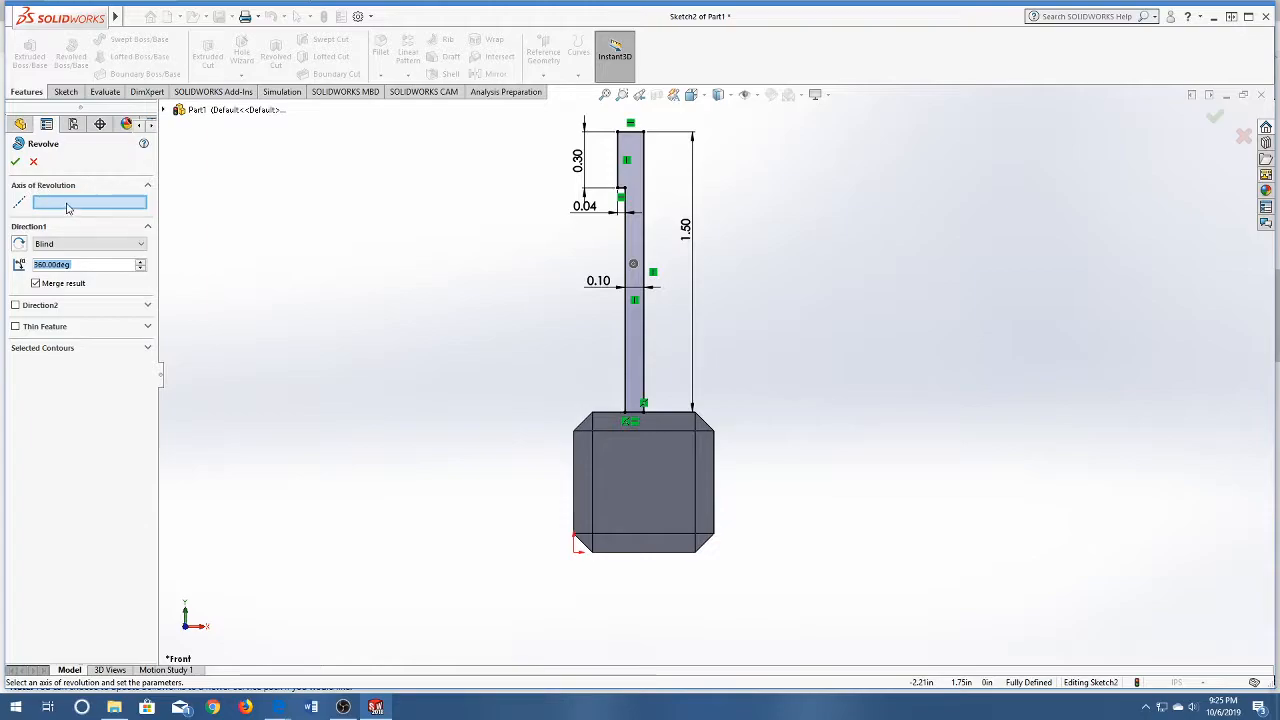
left_click(644, 232)
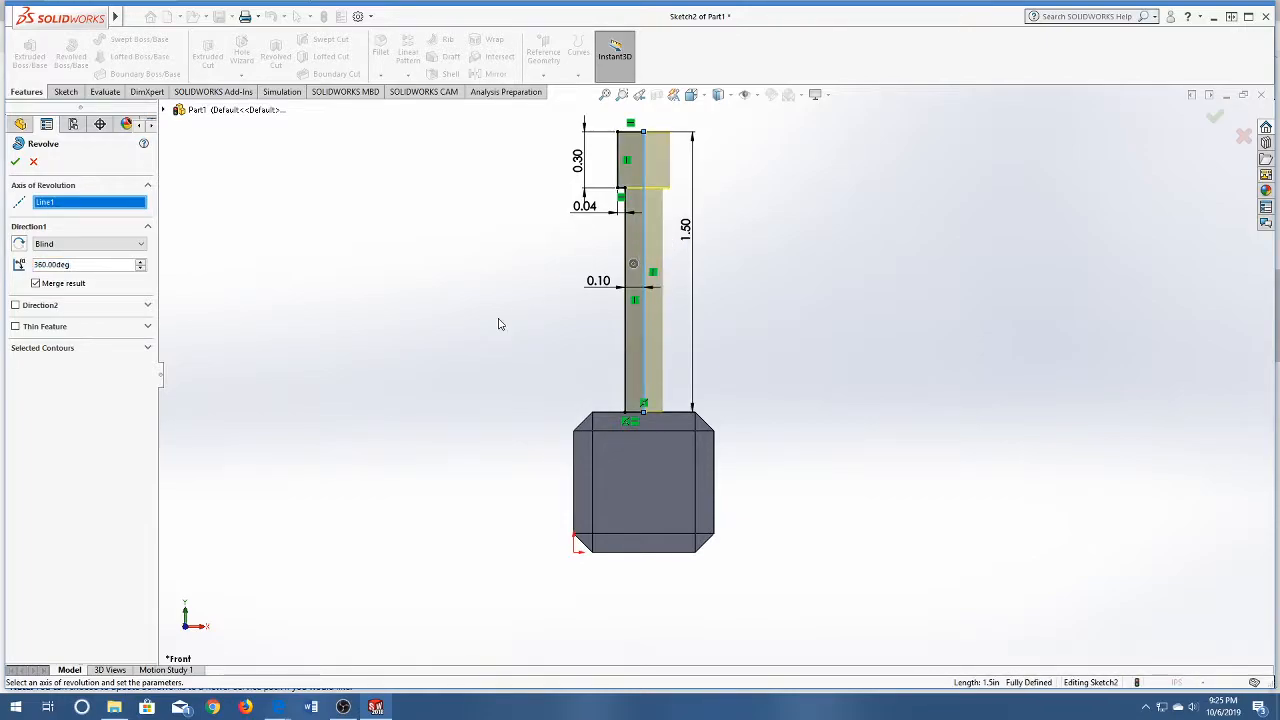
middle_click_drag(720, 197, 708, 256)
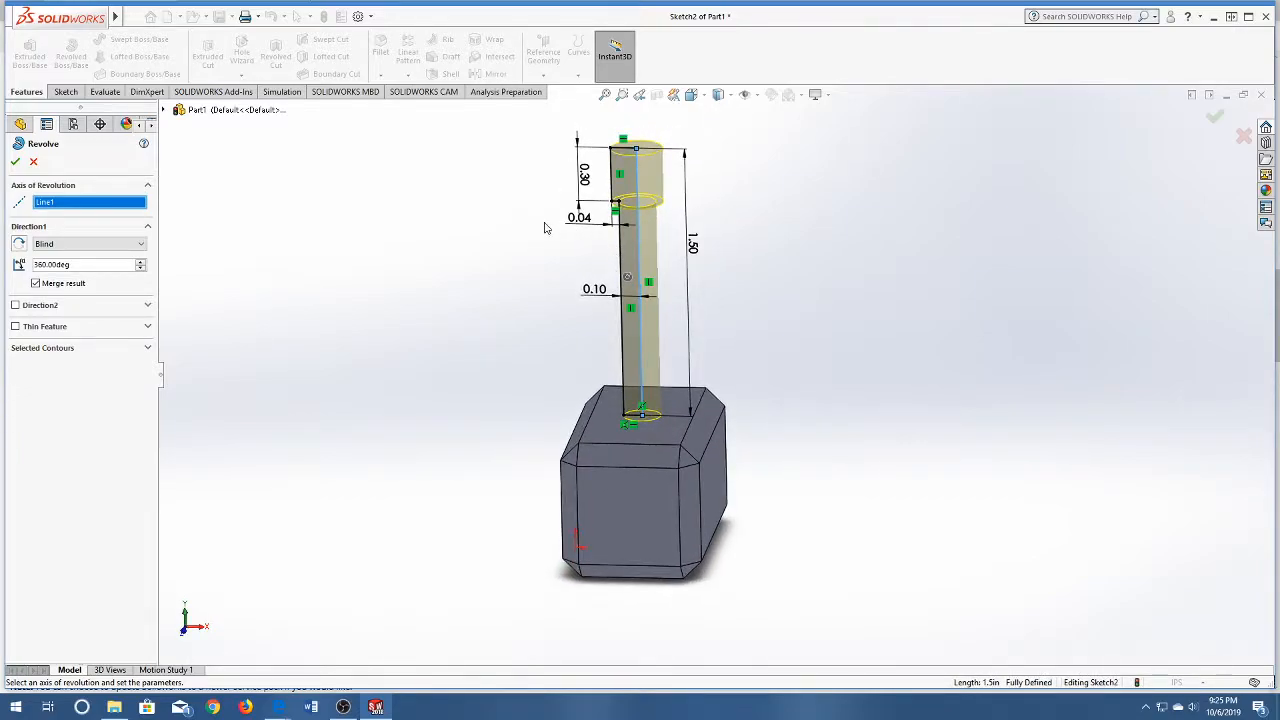
left_click(15, 161)
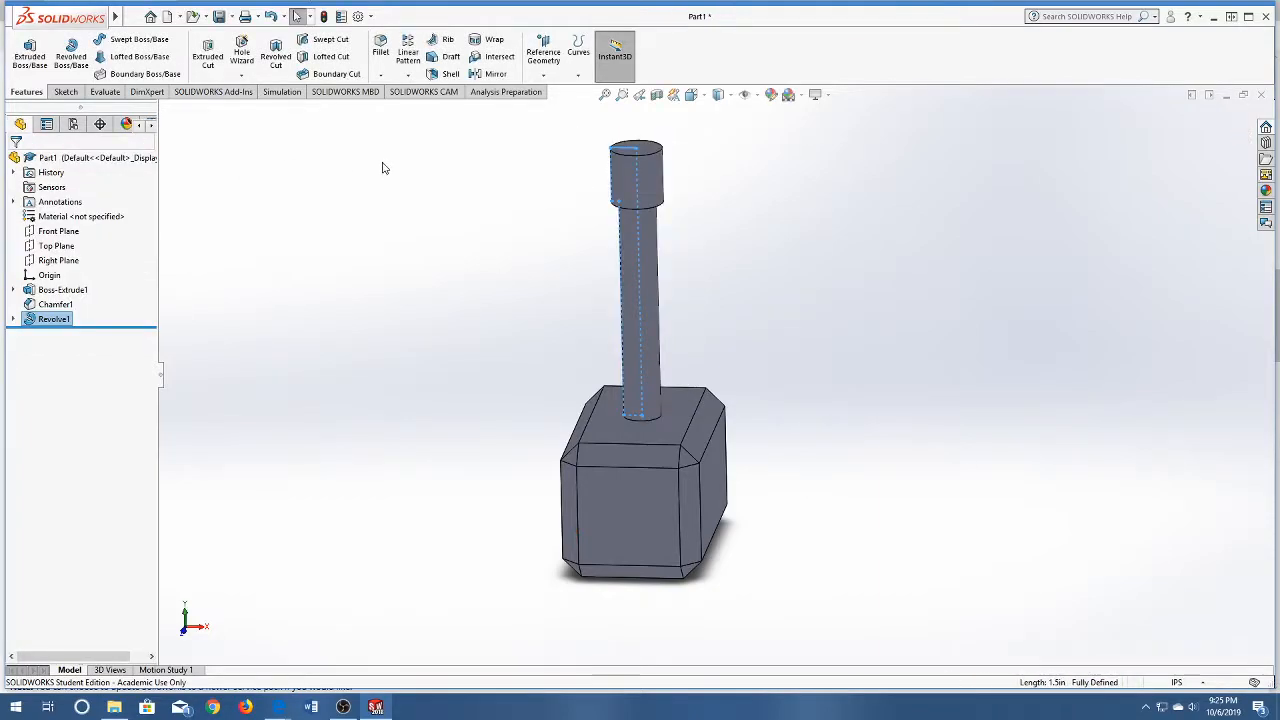
Fillet the circular top edge of the revolved head with a symmetric 0.05 in radius
middle_click_drag(535, 266, 501, 254)
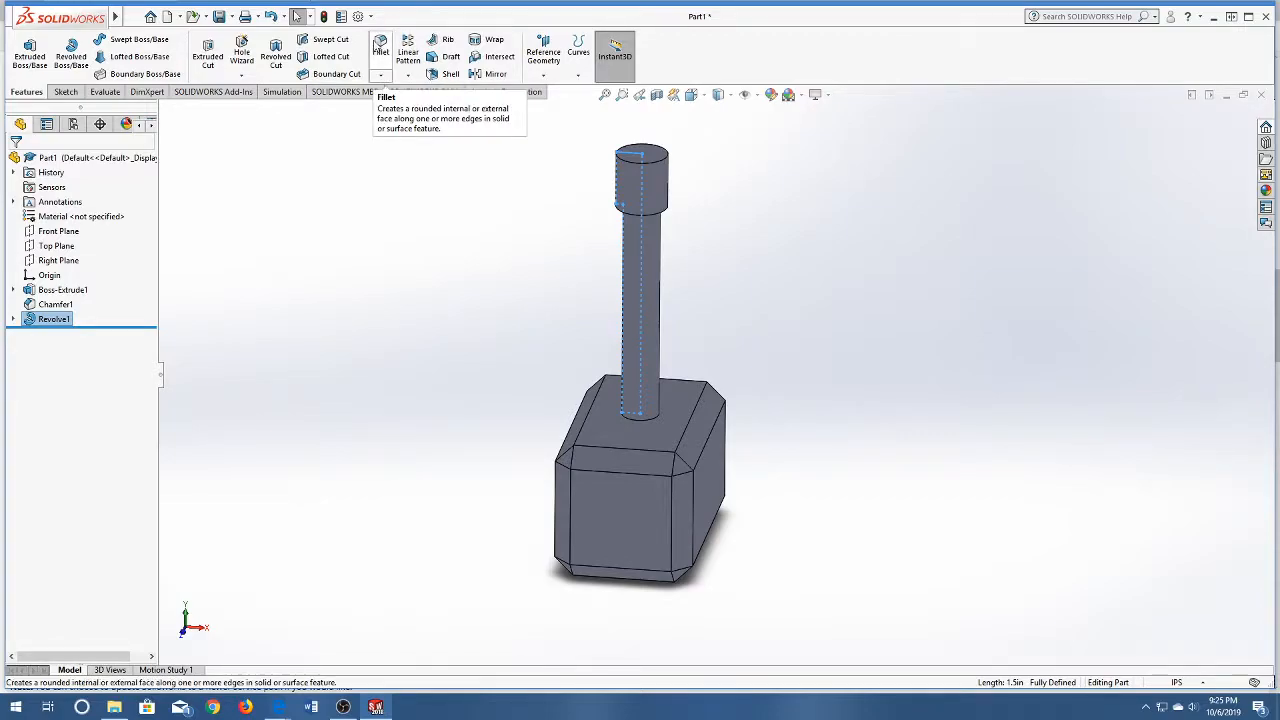
left_click(380, 47)
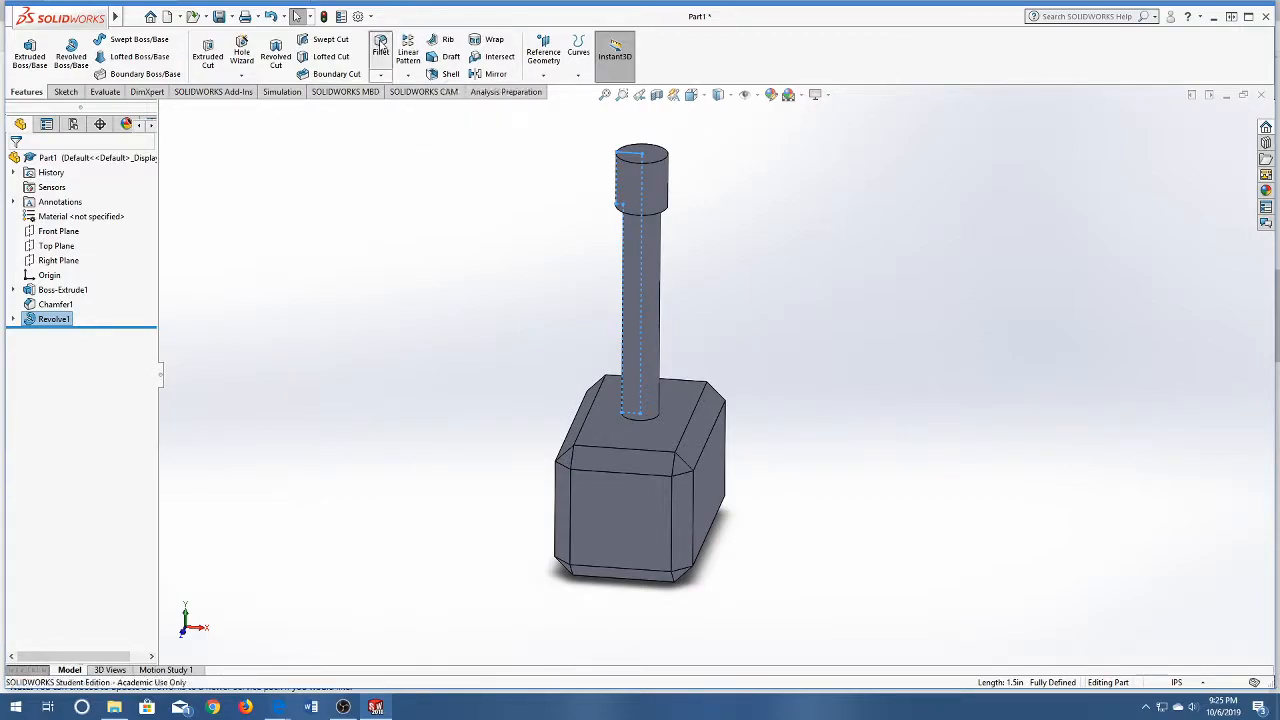
left_click(655, 168)
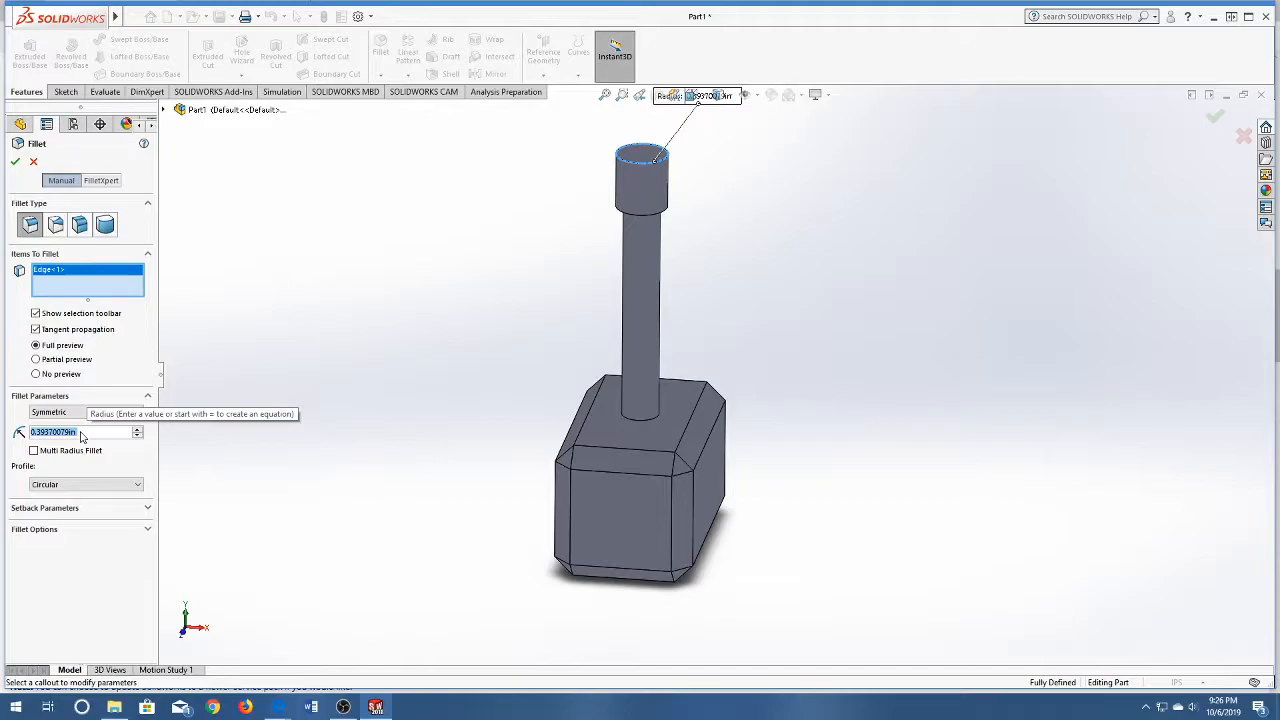
type("0.05")
key("Return")
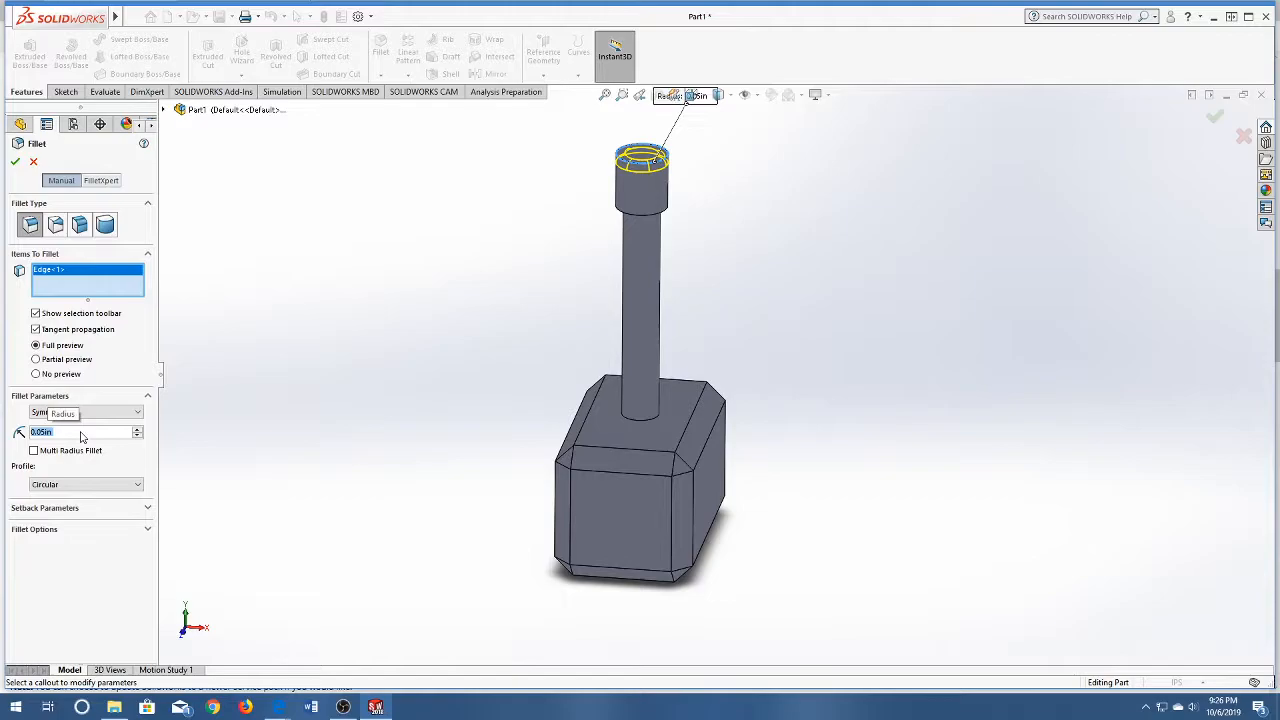
left_click(17, 161)
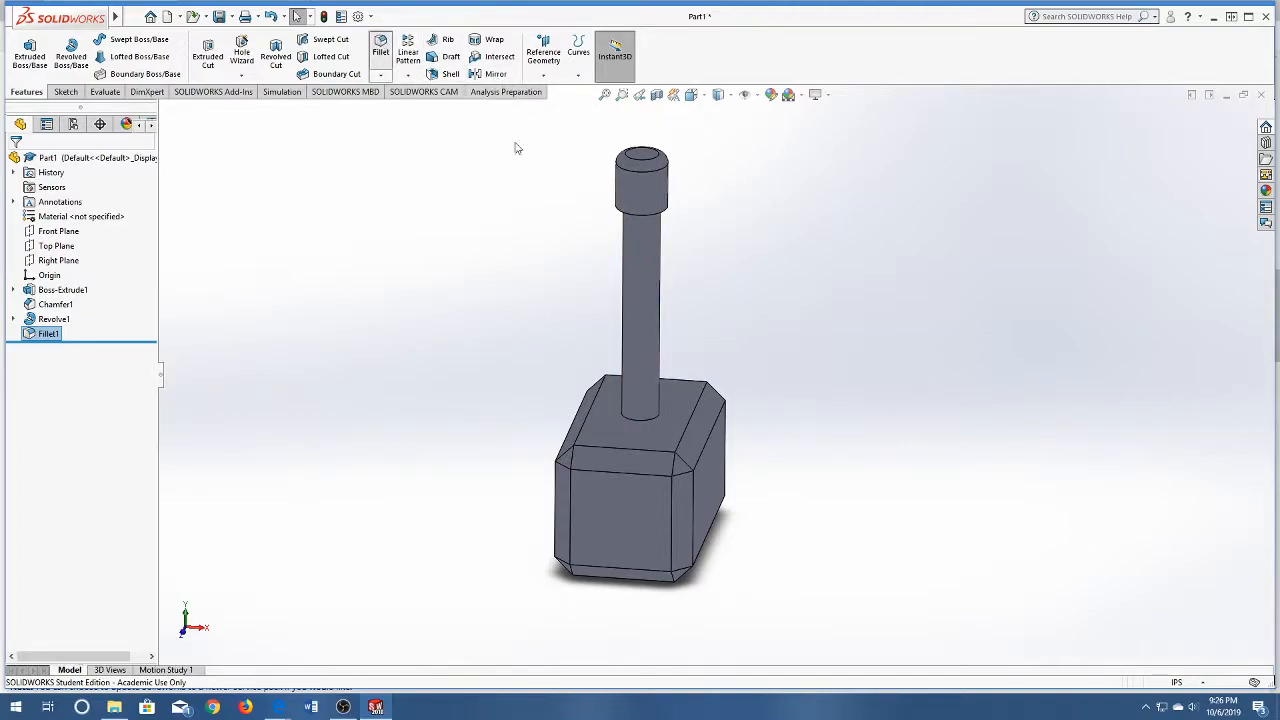
left_click(631, 218)
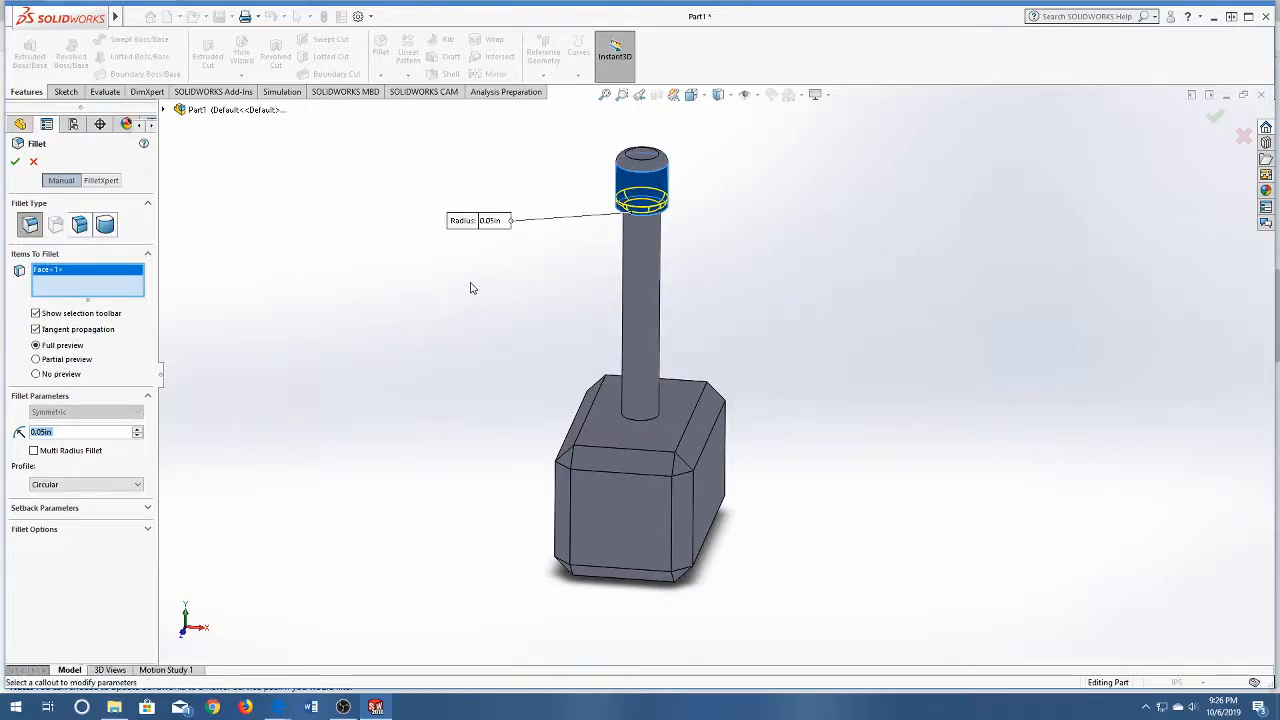
scroll(695, 196, "down", 3)
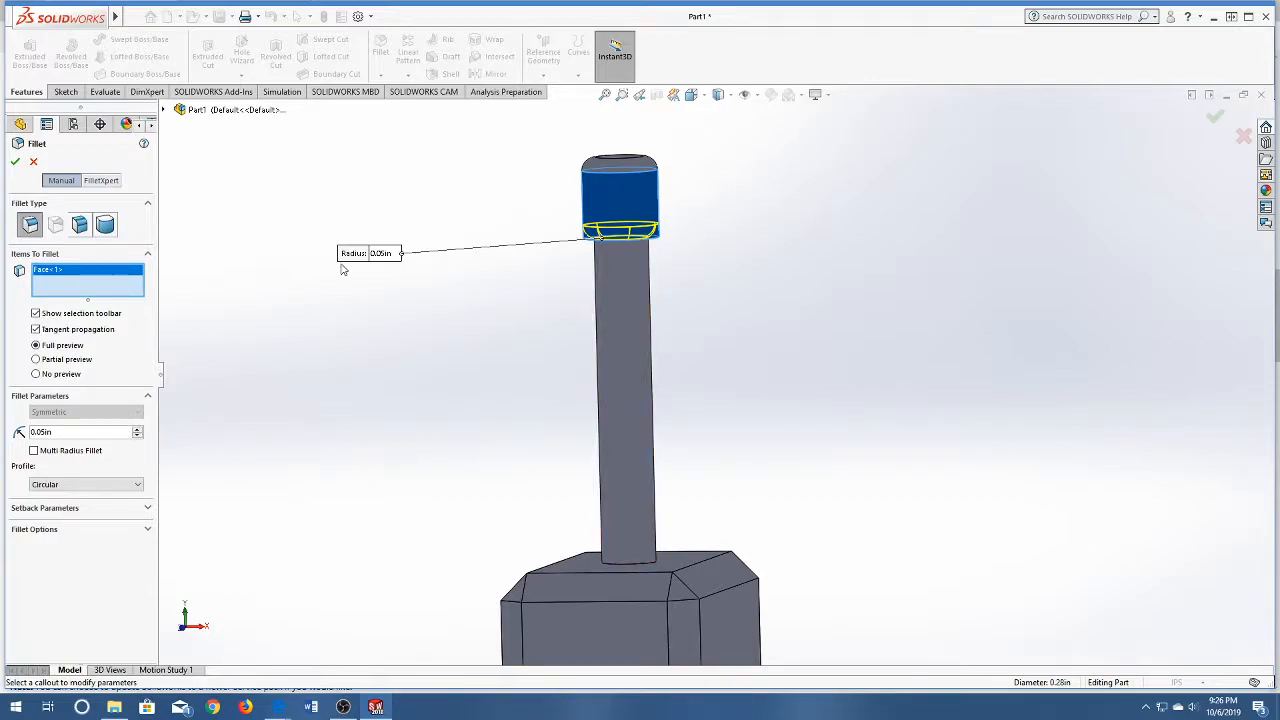
left_click(16, 164)
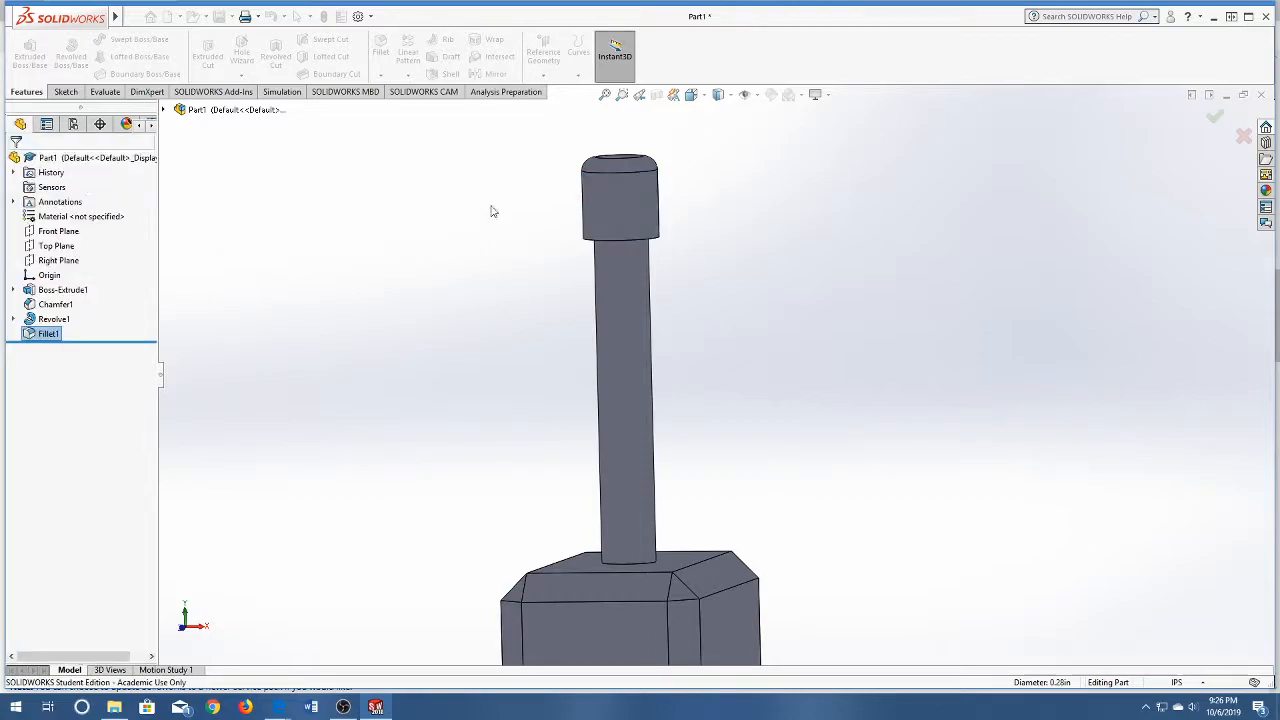
Fillet the lower circular edge of the handle head asymmetrically, with distances 0.03 in and 0.22 in, the longer running up the head's side
left_click(380, 45)
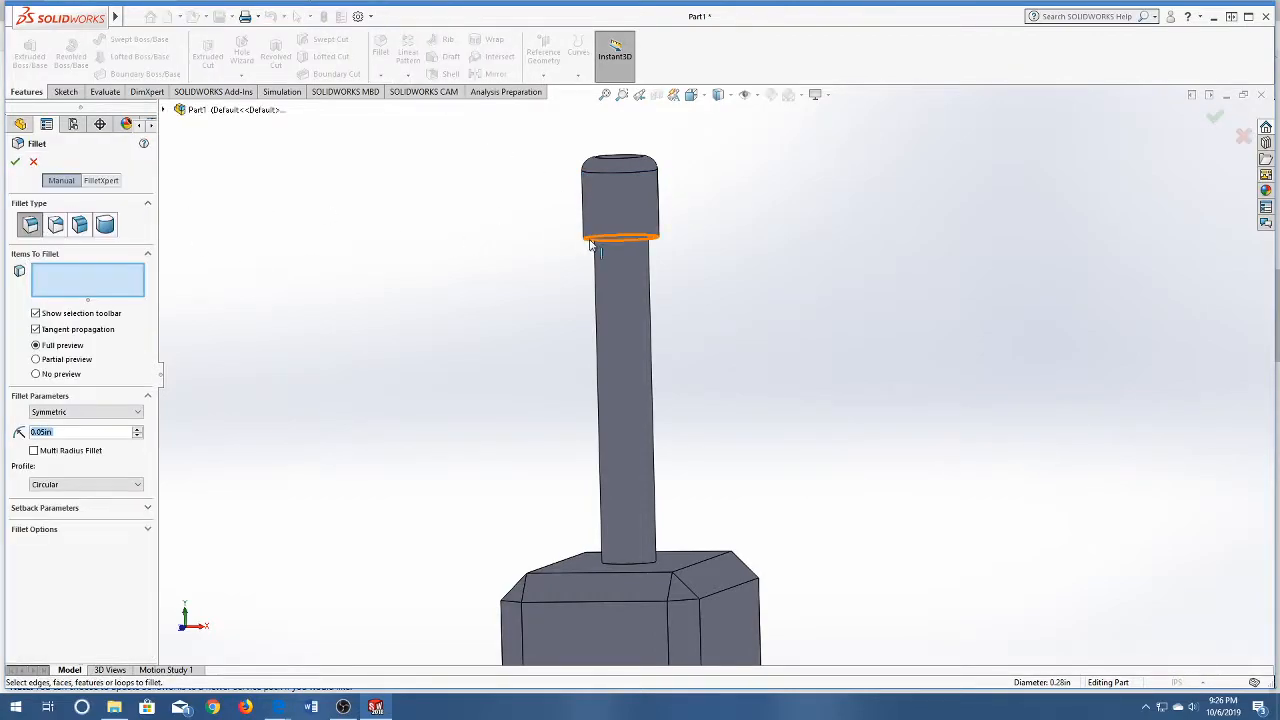
left_click(596, 233)
left_click(132, 412)
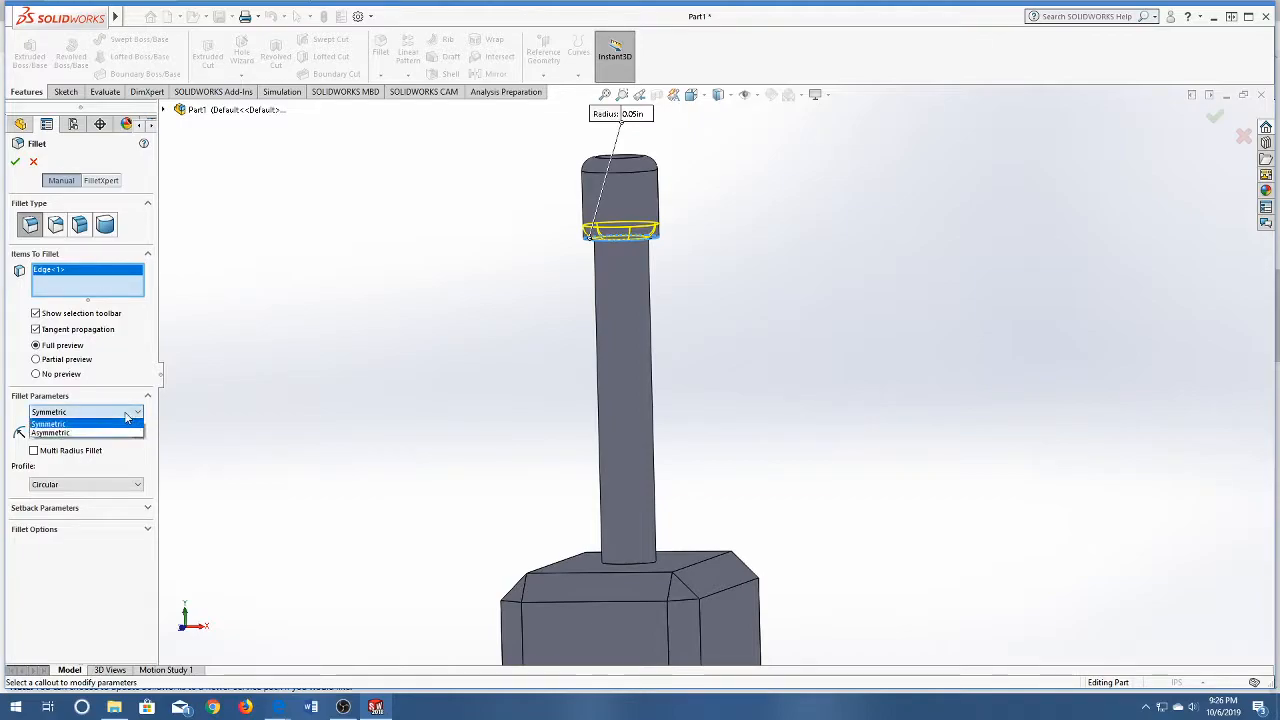
left_click(78, 433)
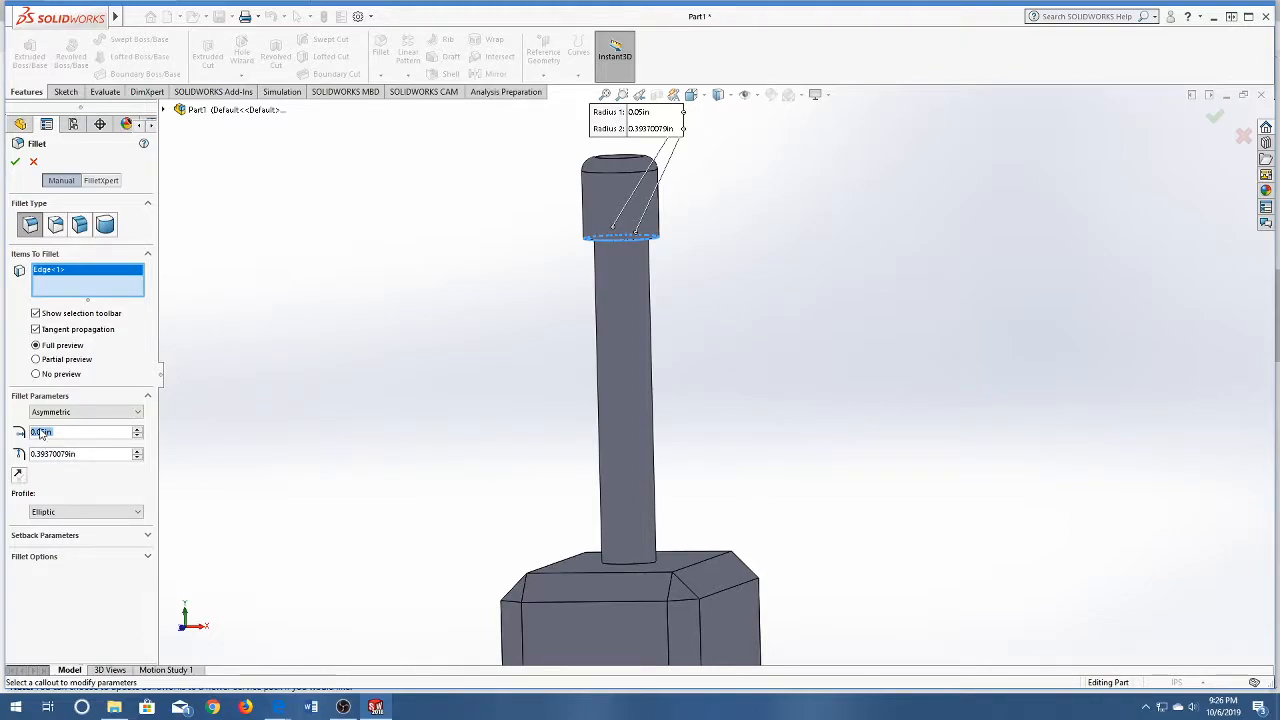
left_click(20, 480)
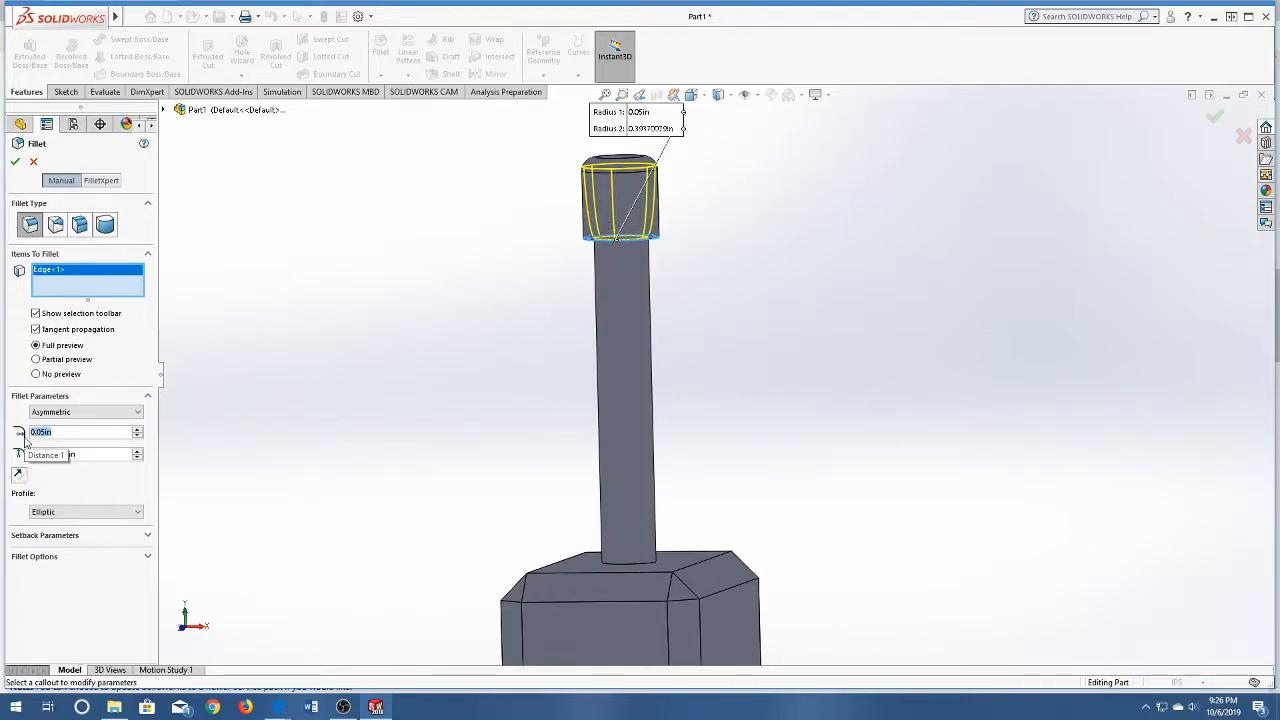
type(".03")
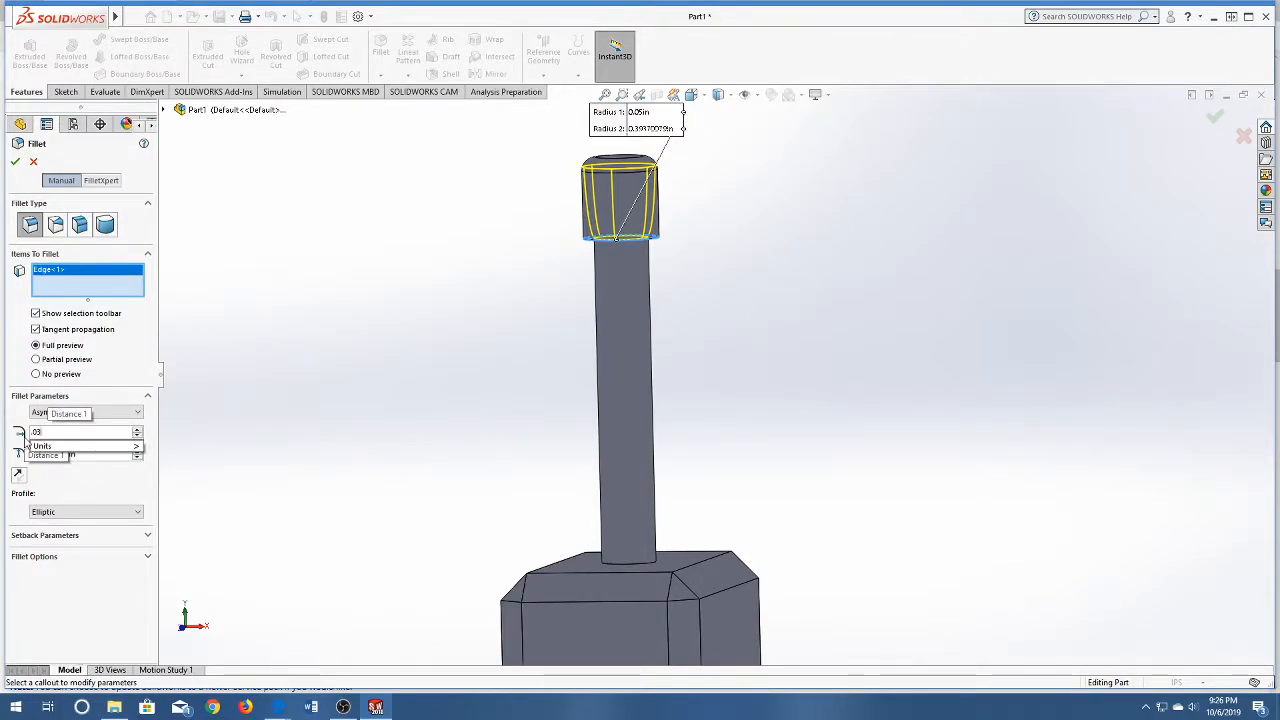
key("Return")
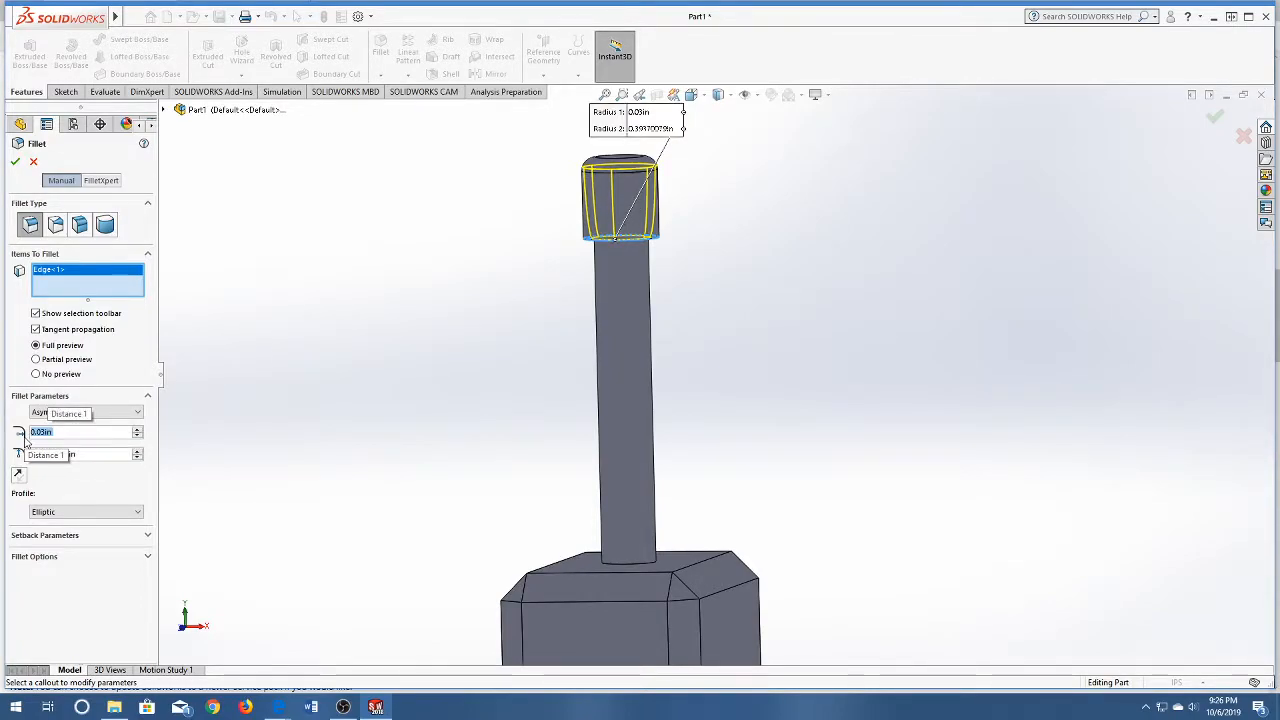
left_click(78, 457)
type(".22")
key("Return")
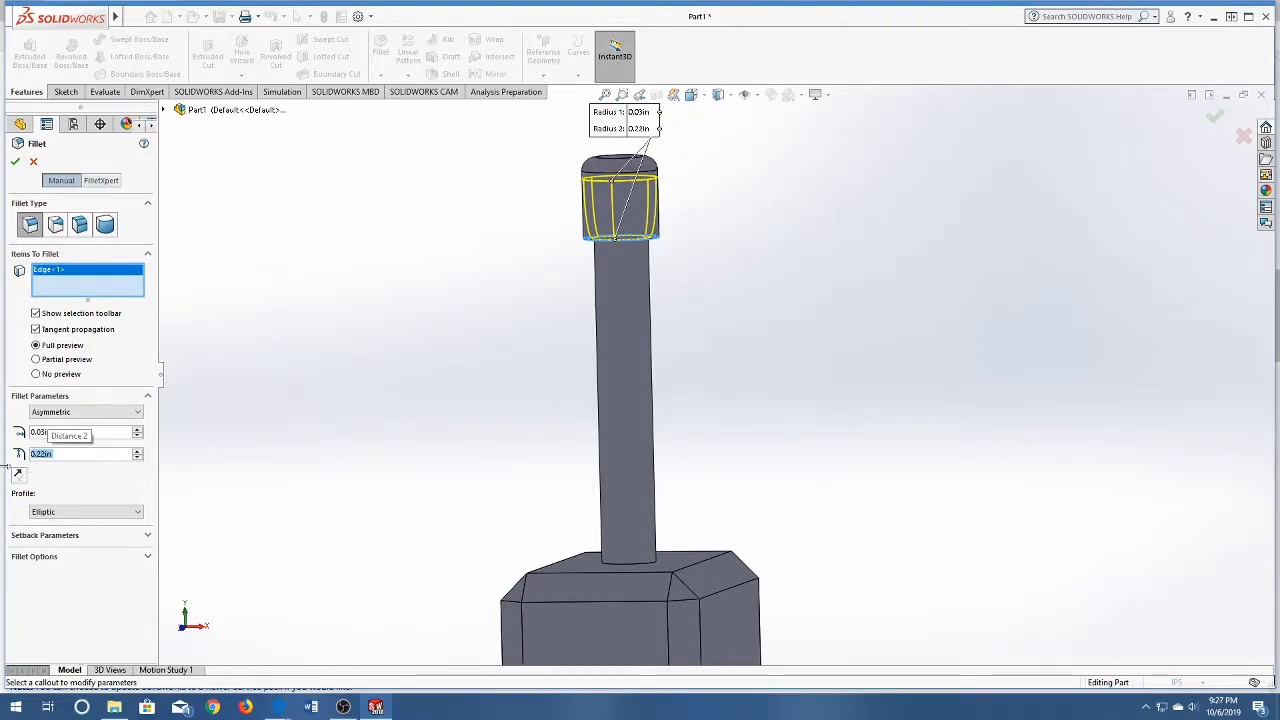
left_click(17, 163)
Sketch a circle of about 0.35 in radius near the centre of the block's bottom face, viewed normal to the sketch
middle_click_drag(555, 310, 529, 361)
scroll(591, 399, "up", 4)
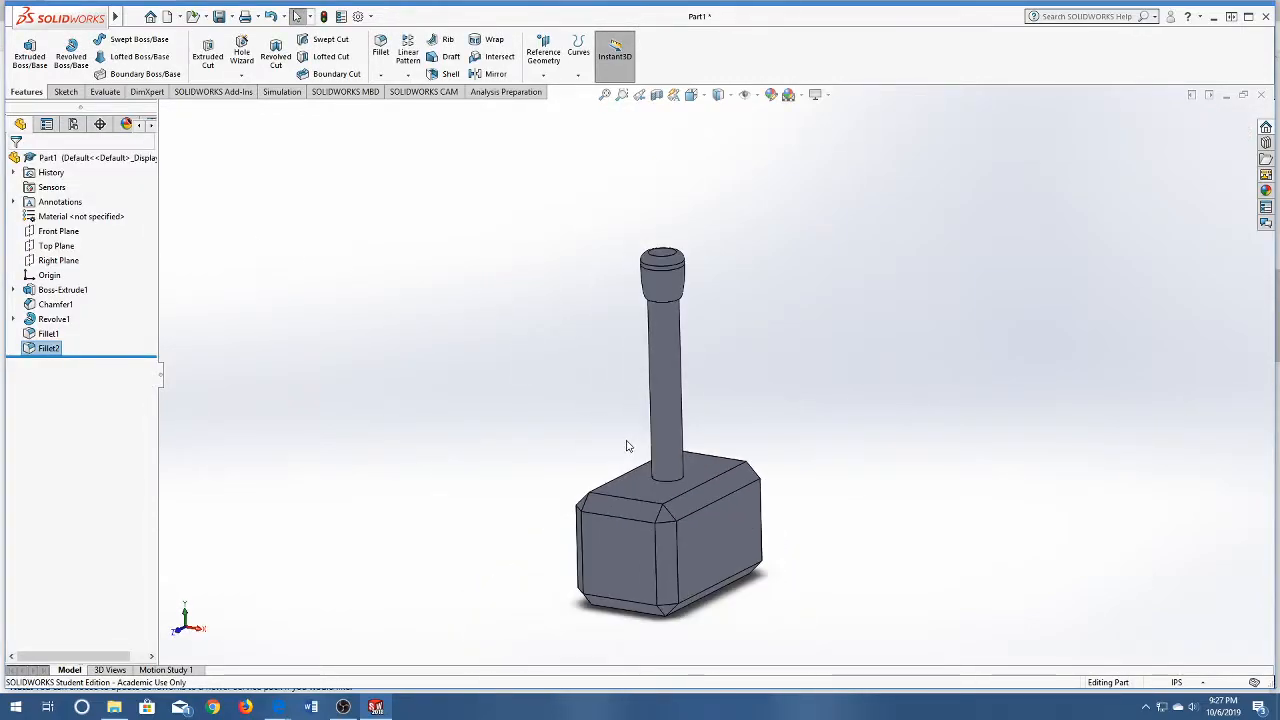
scroll(766, 445, "down", 1)
mouse_move(763, 440)
middle_mouse_down()
mouse_move(783, 340)
mouse_move(826, 383)
mouse_move(866, 346)
mouse_move(889, 292)
mouse_move(884, 322)
middle_mouse_up()
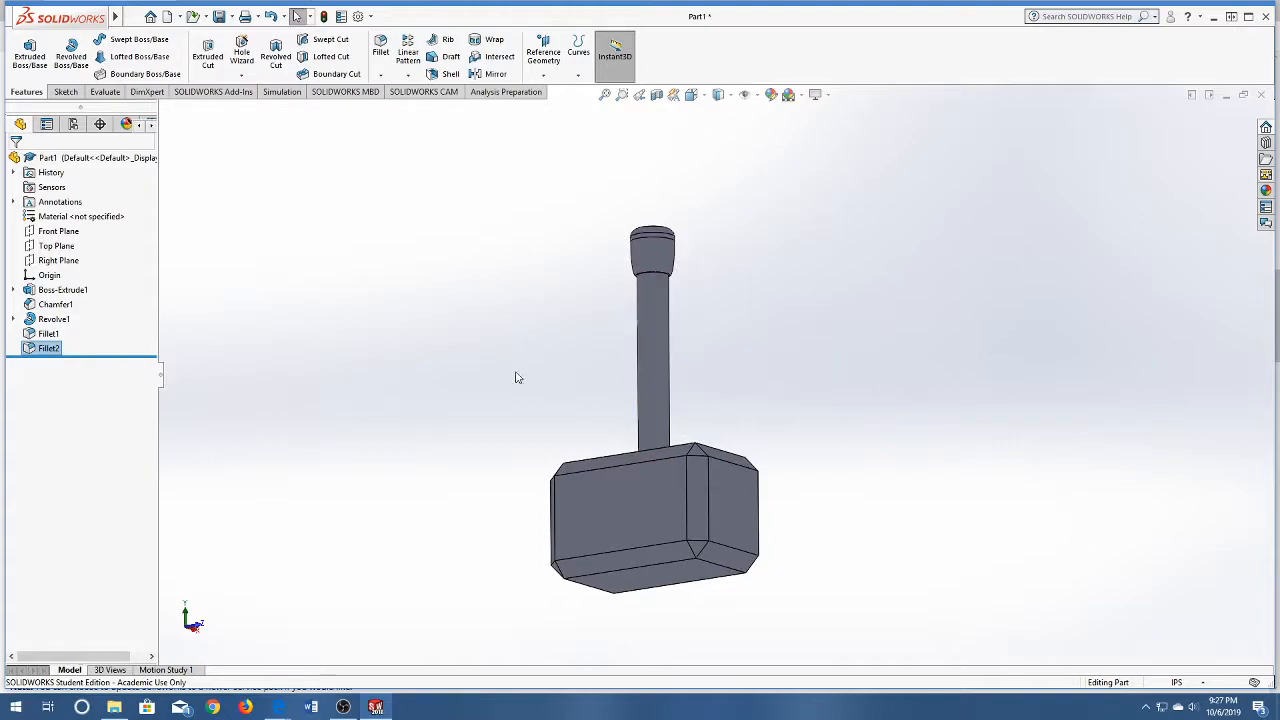
left_click(66, 92)
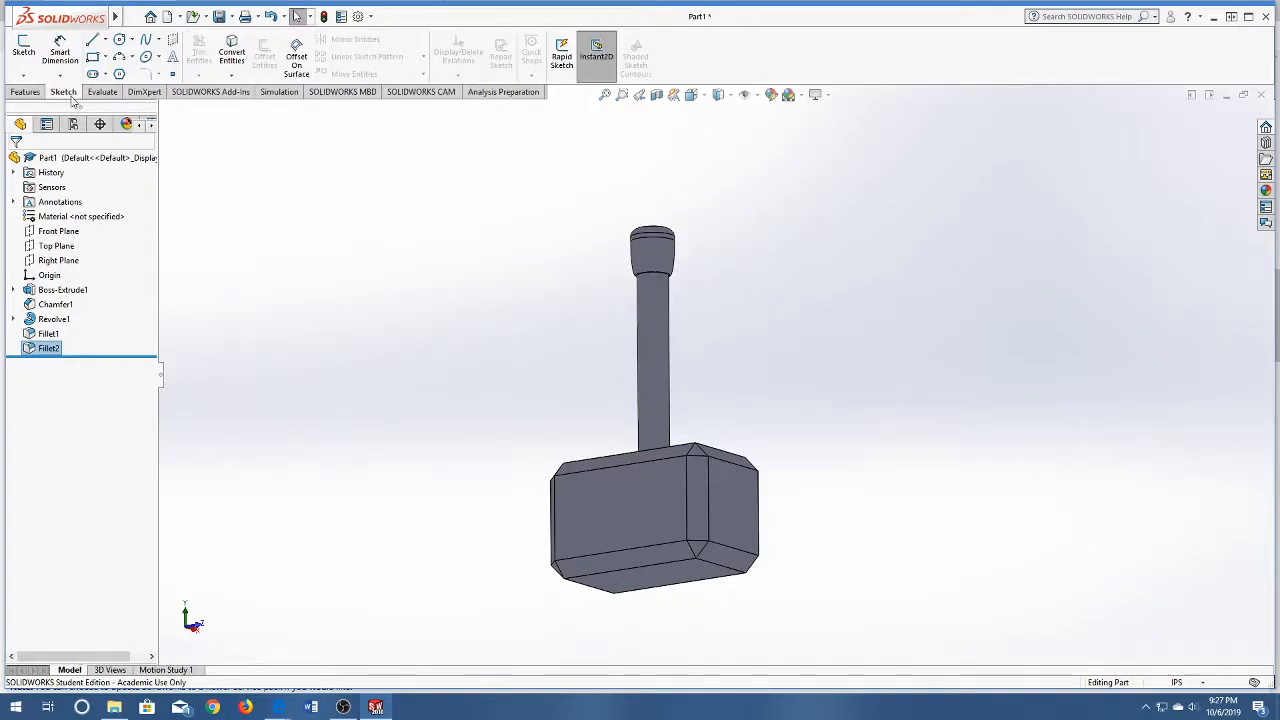
left_click(120, 44)
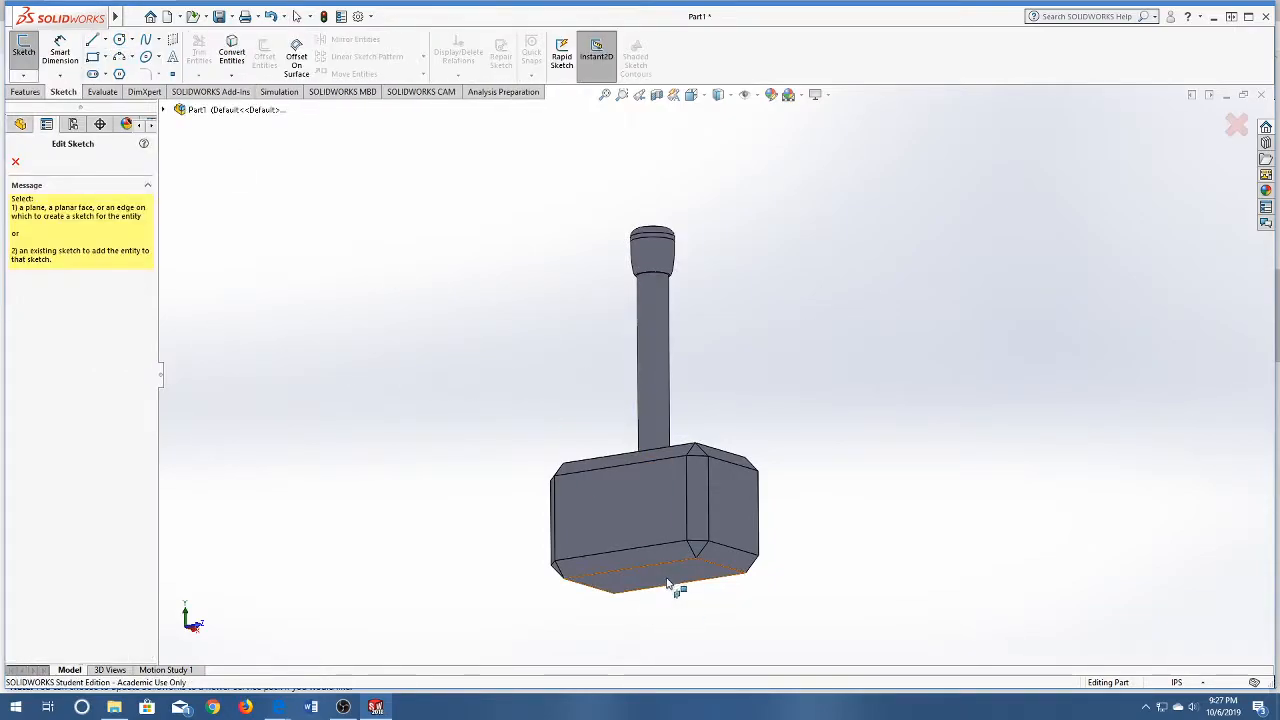
left_click(673, 586)
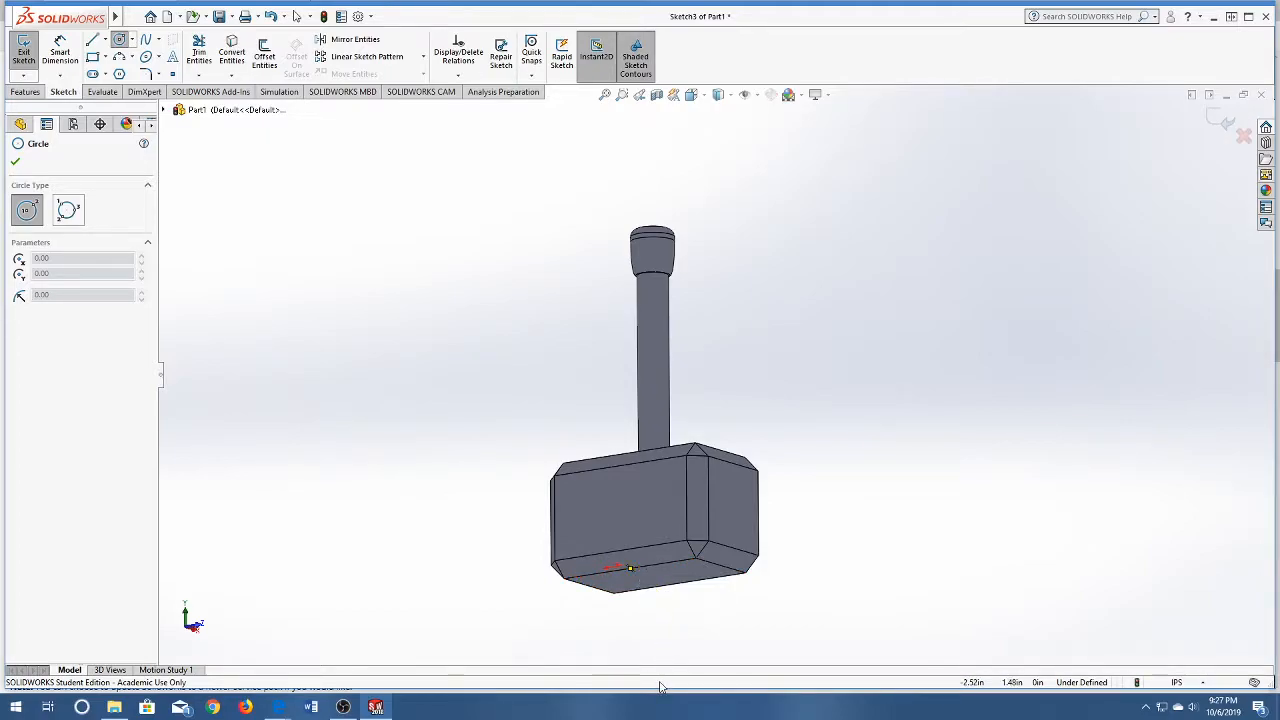
key("ctrl+8")
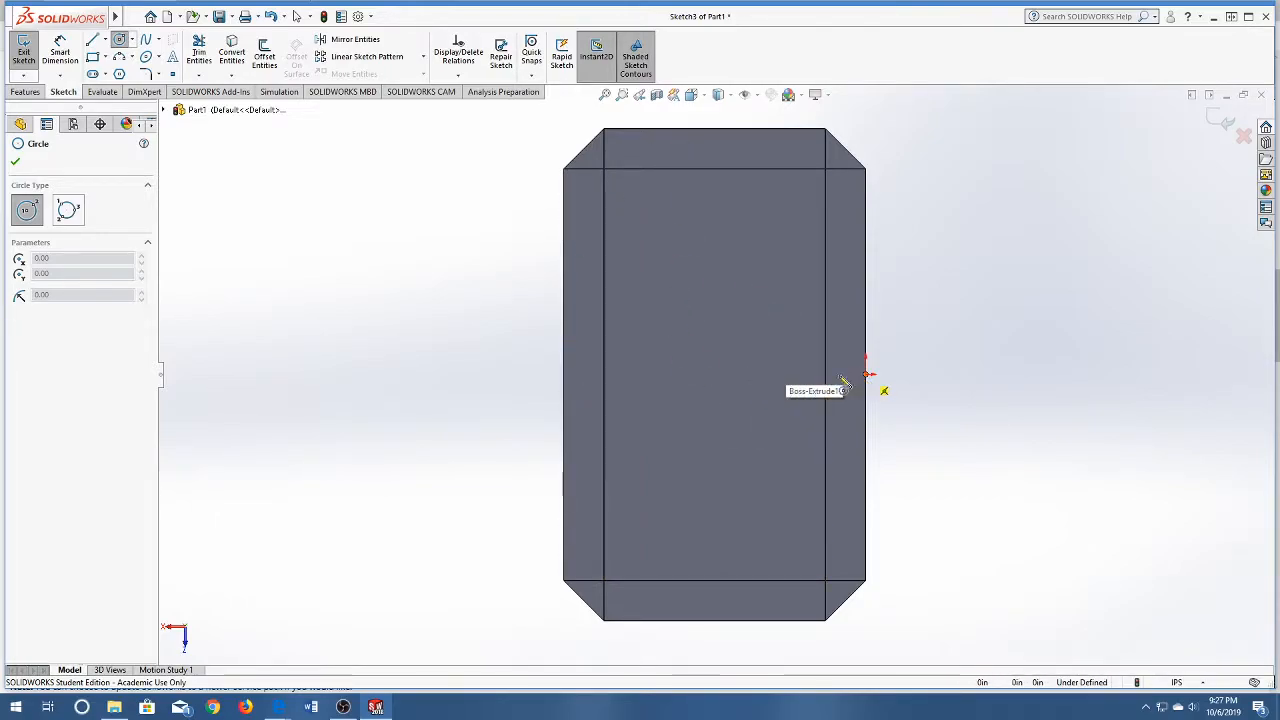
left_click(701, 359)
left_click(574, 414)
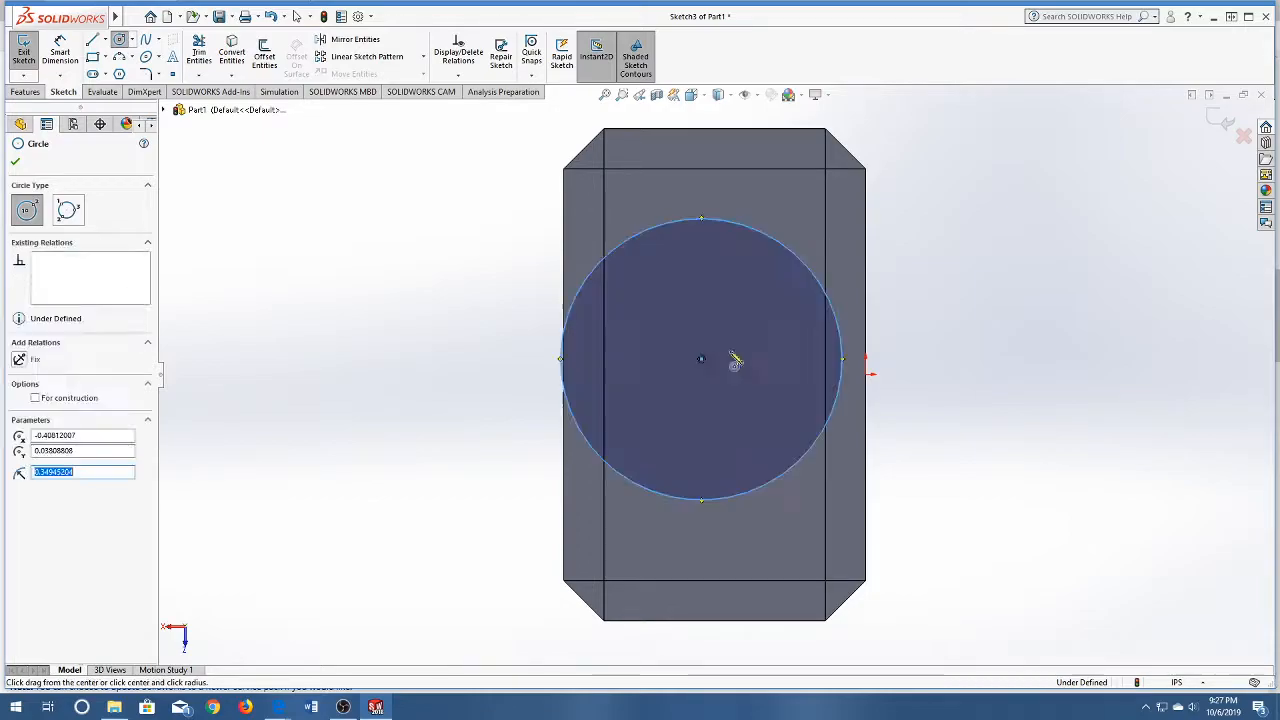
left_click(57, 50)
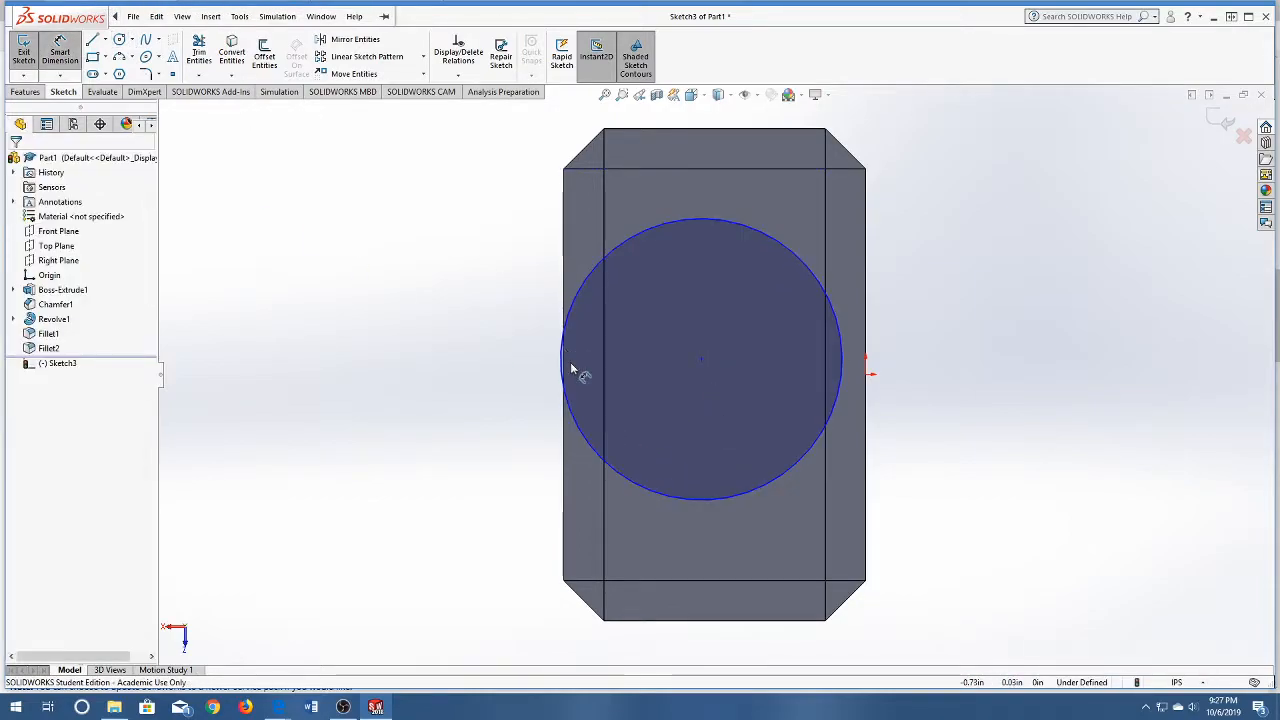
left_click(57, 50)
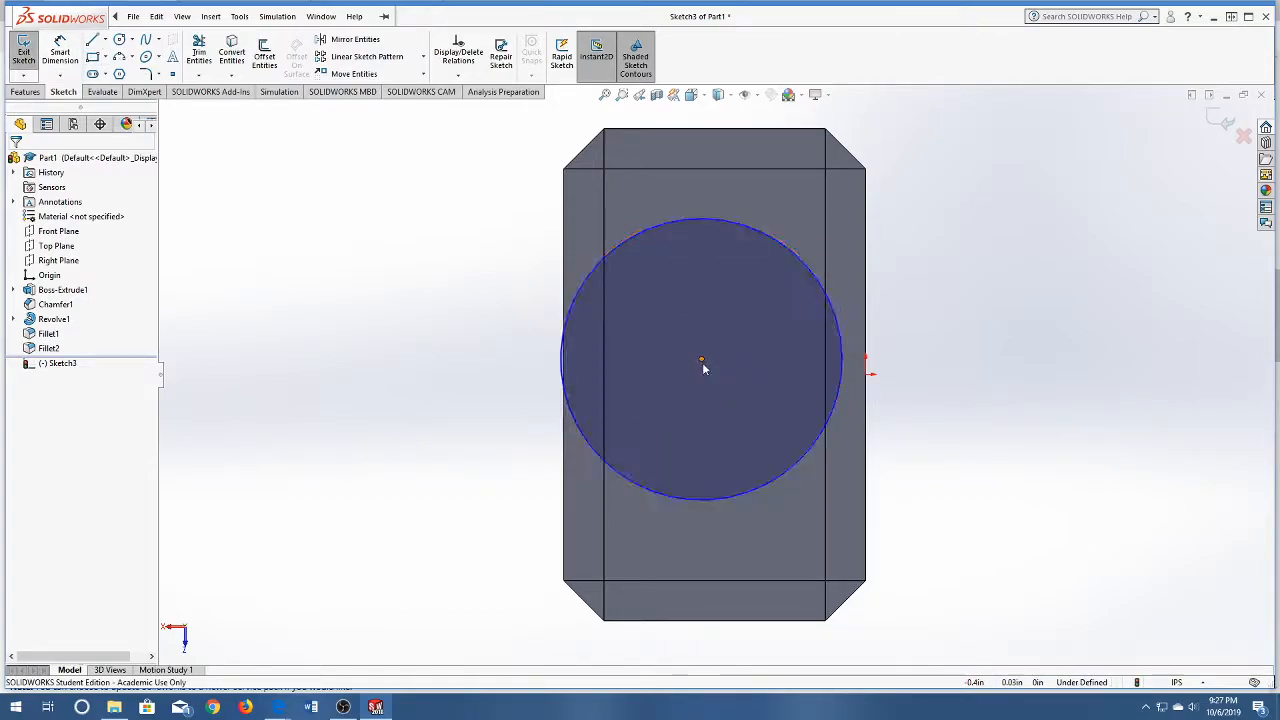
Align the circle's centre horizontally with the sketch origin
left_click(702, 359)
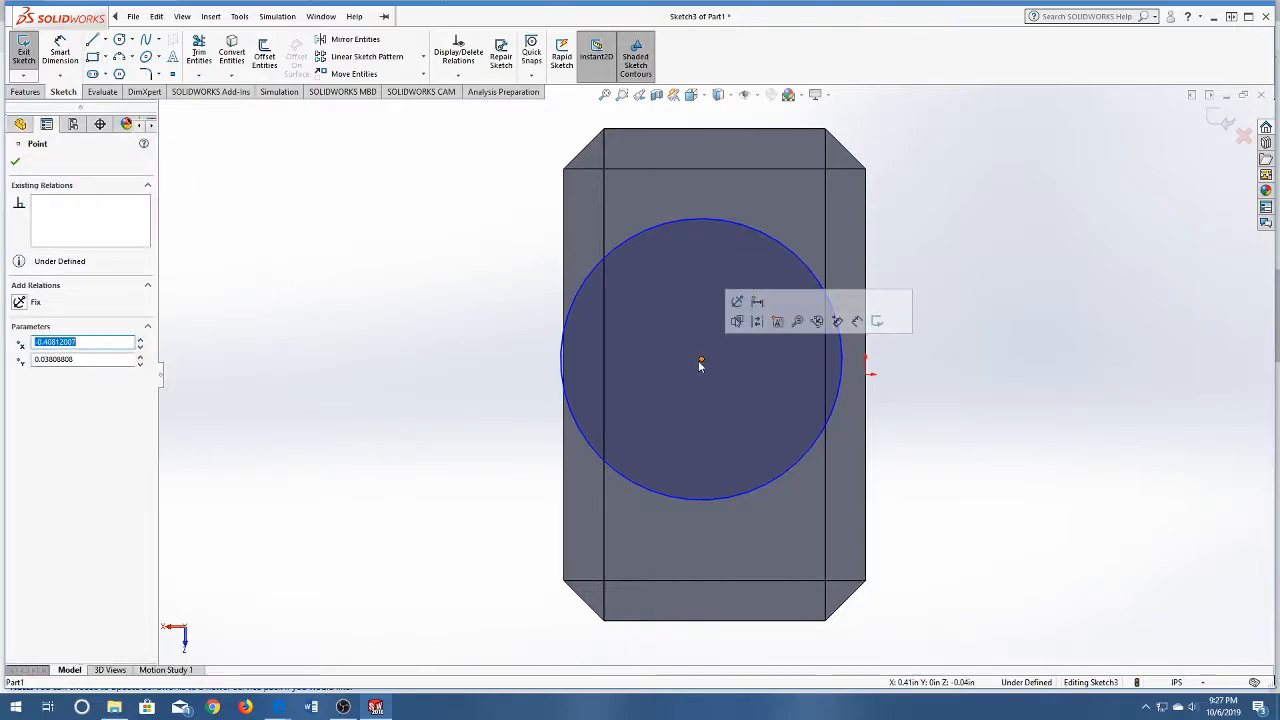
left_click(867, 374, "ctrl")
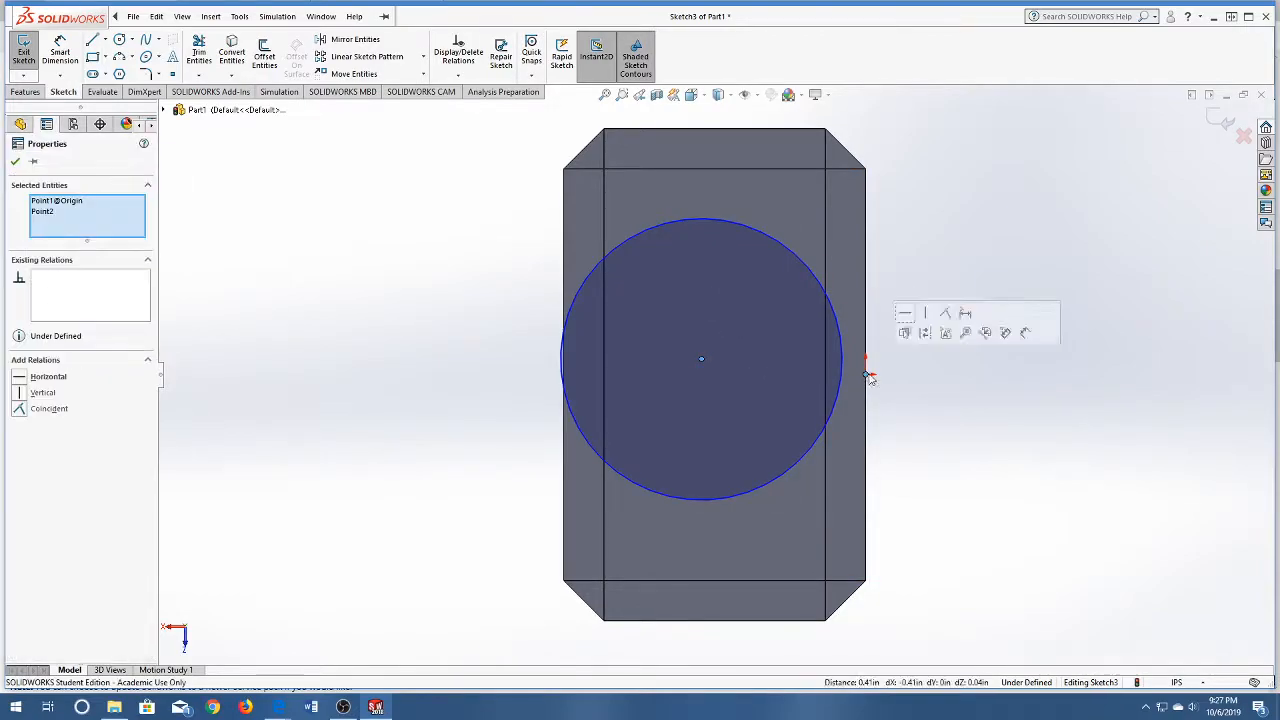
left_click(20, 380)
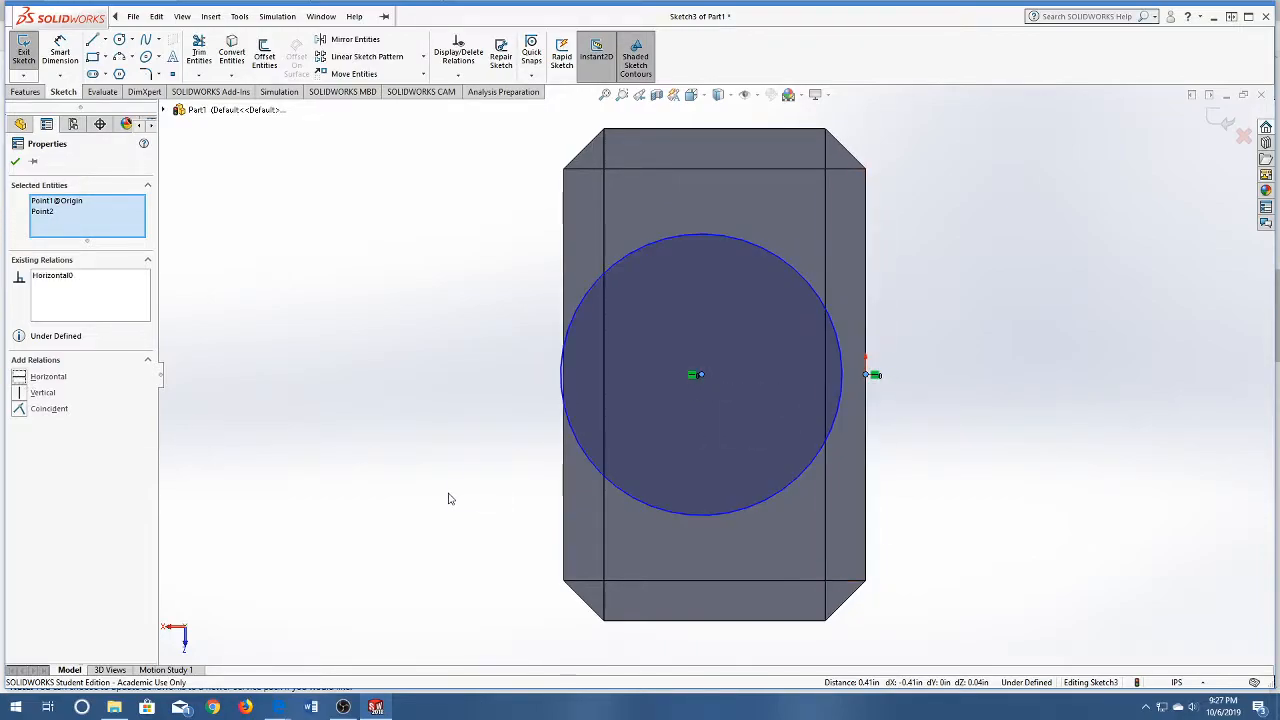
left_click(417, 435)
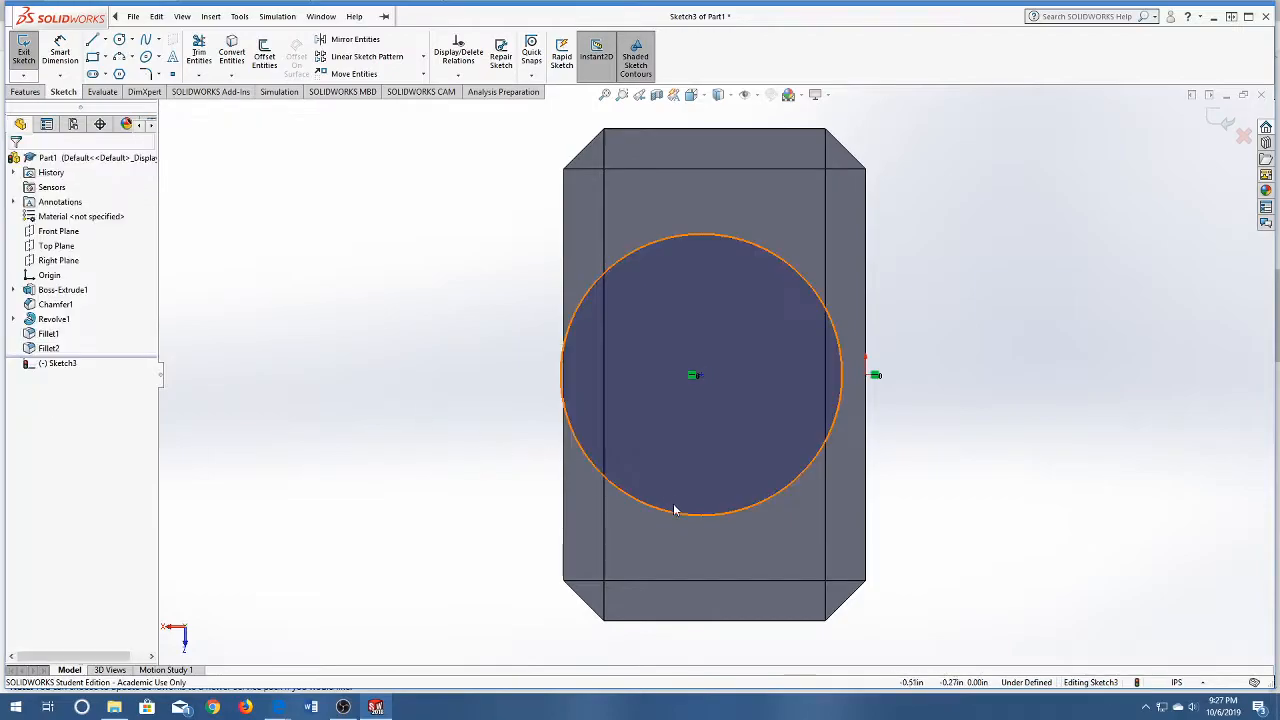
Add a vertical relation between the circle's centre and the midpoint of the bottom face's short edge
left_click(715, 582)
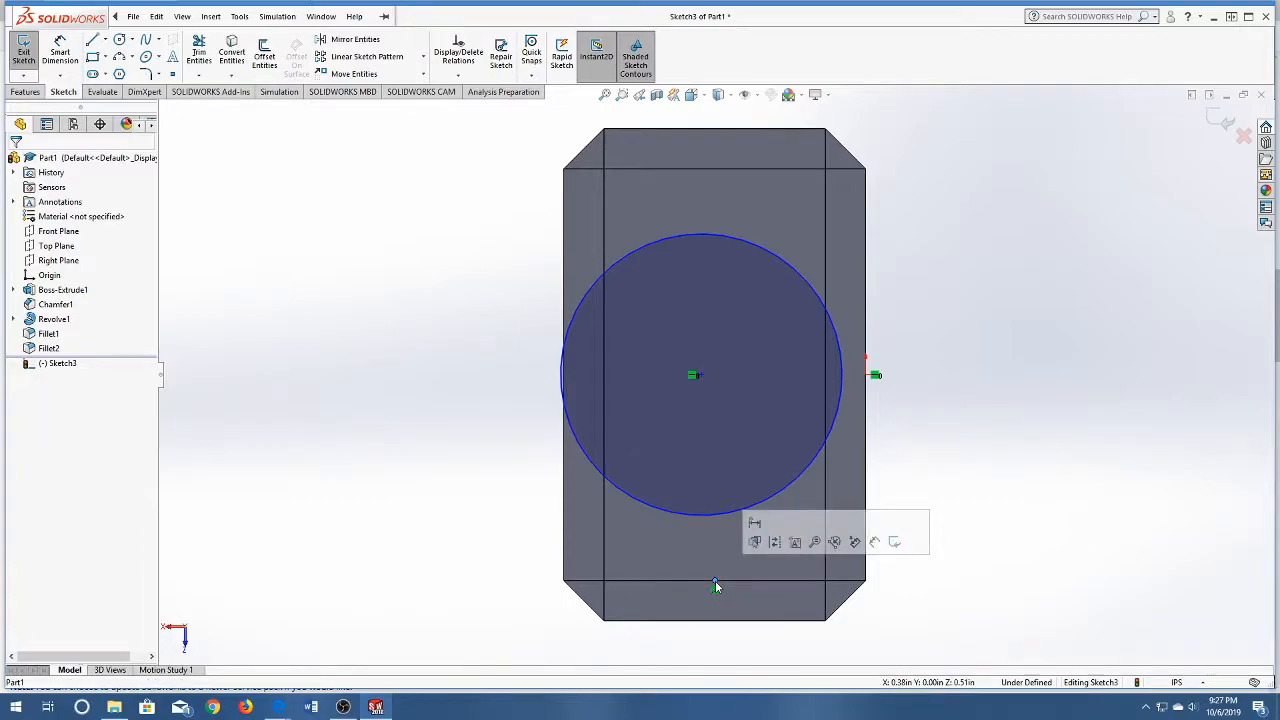
left_click(701, 375, "ctrl")
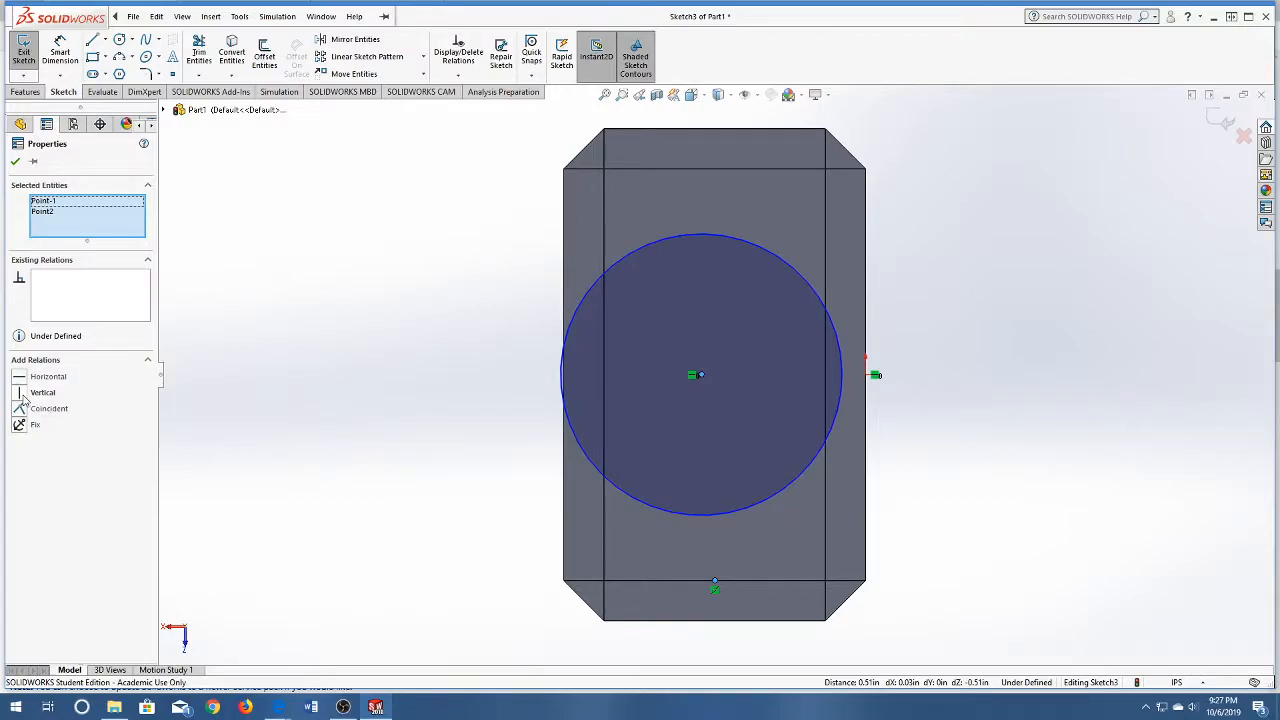
left_click(40, 392)
left_click(484, 174)
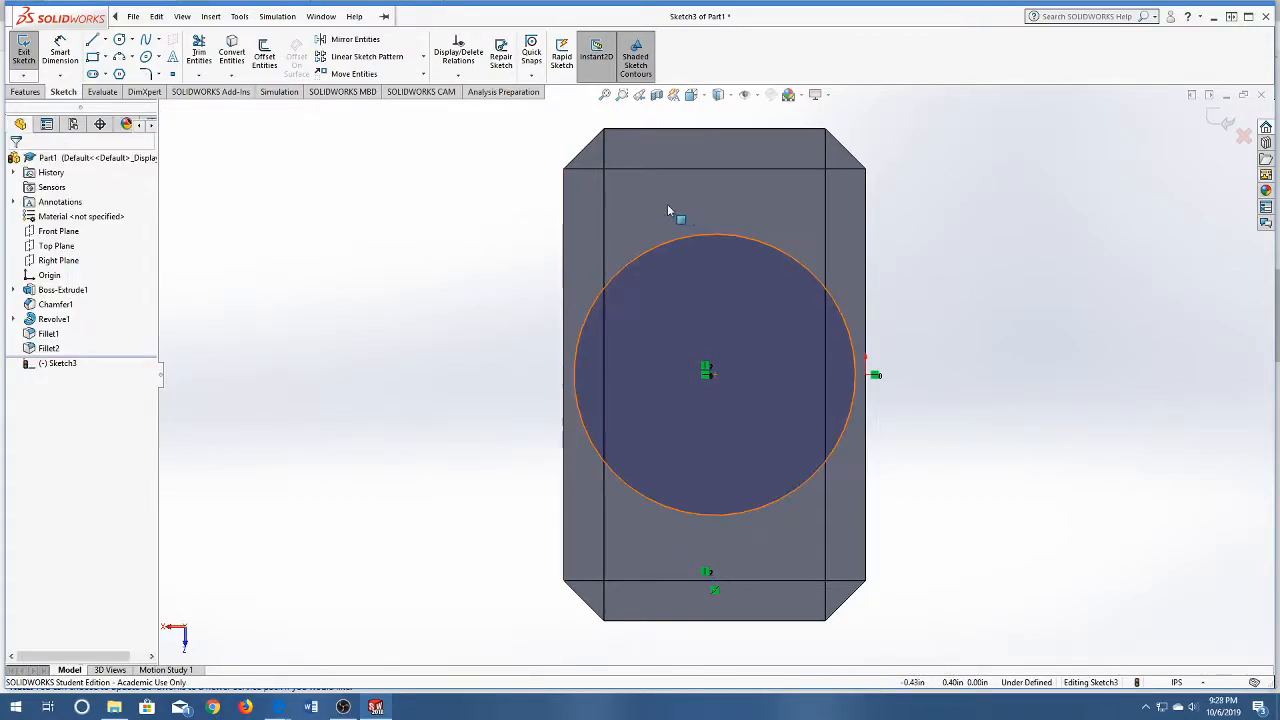
left_click(706, 371)
left_click(876, 375, "ctrl")
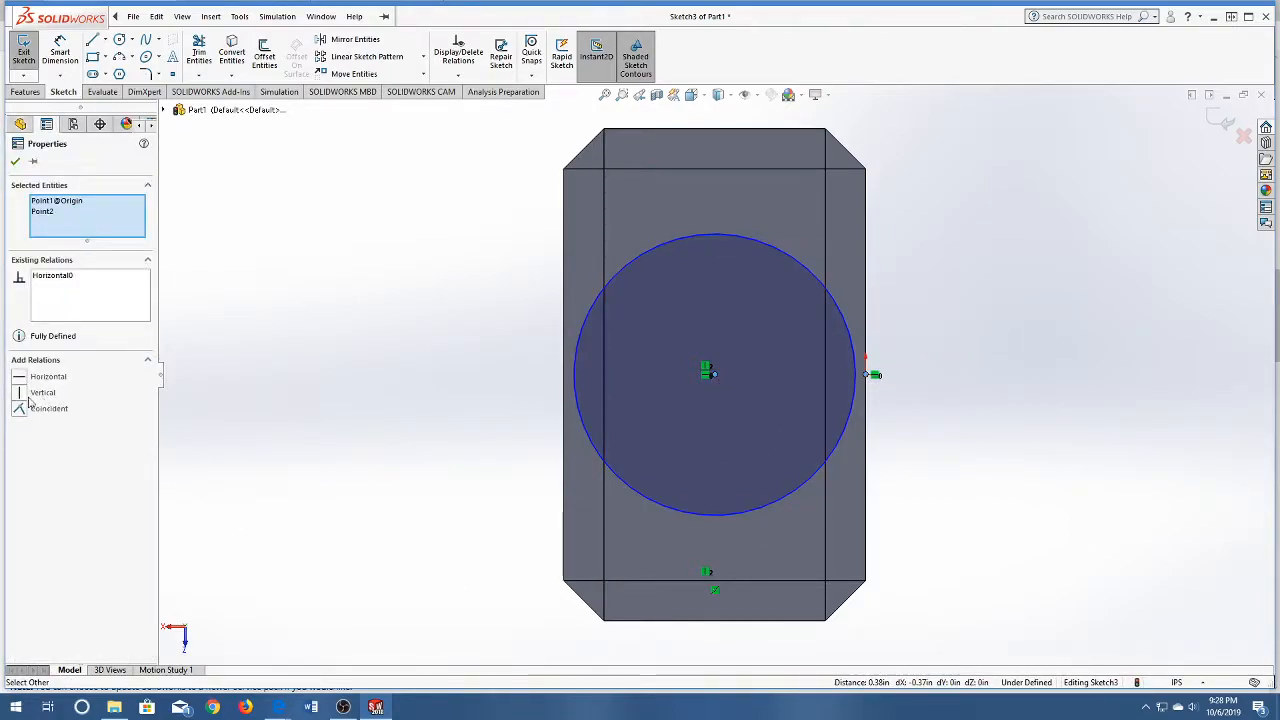
left_click(432, 432)
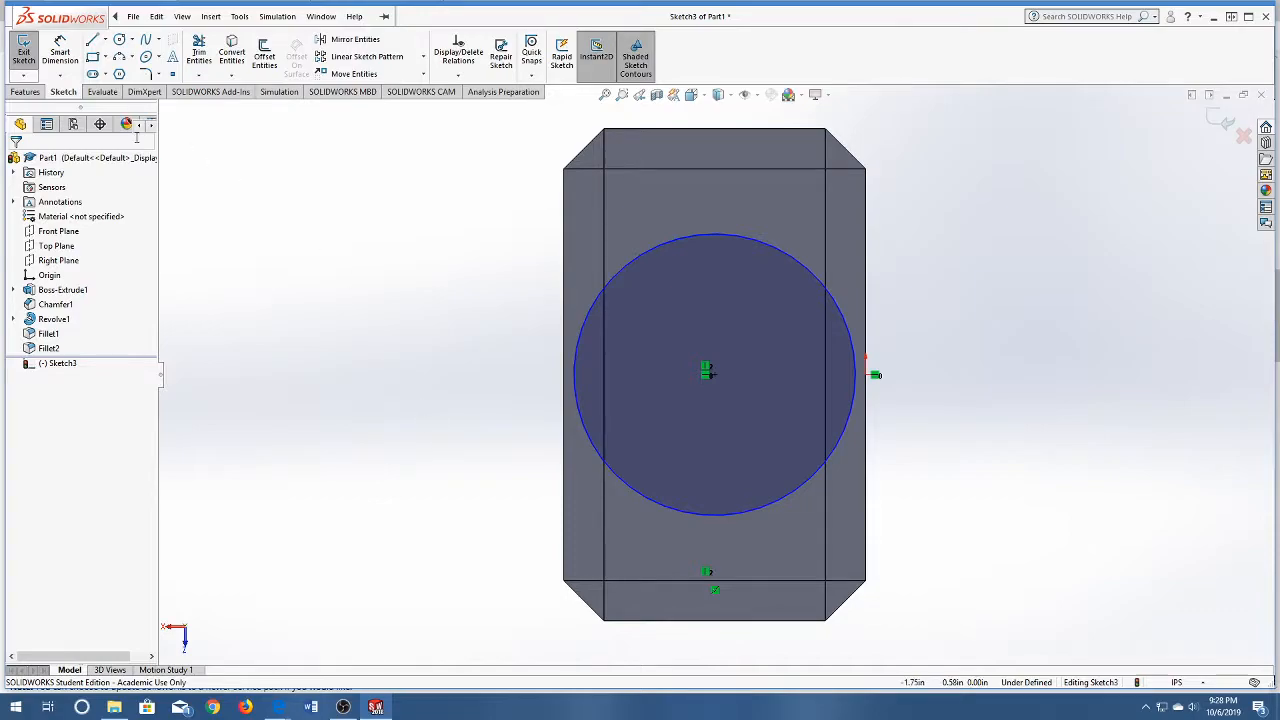
Shrink the circle freehand and dimension its diameter to 0.475 in, finishing the dimensioning
left_click_drag(672, 243, 666, 298)
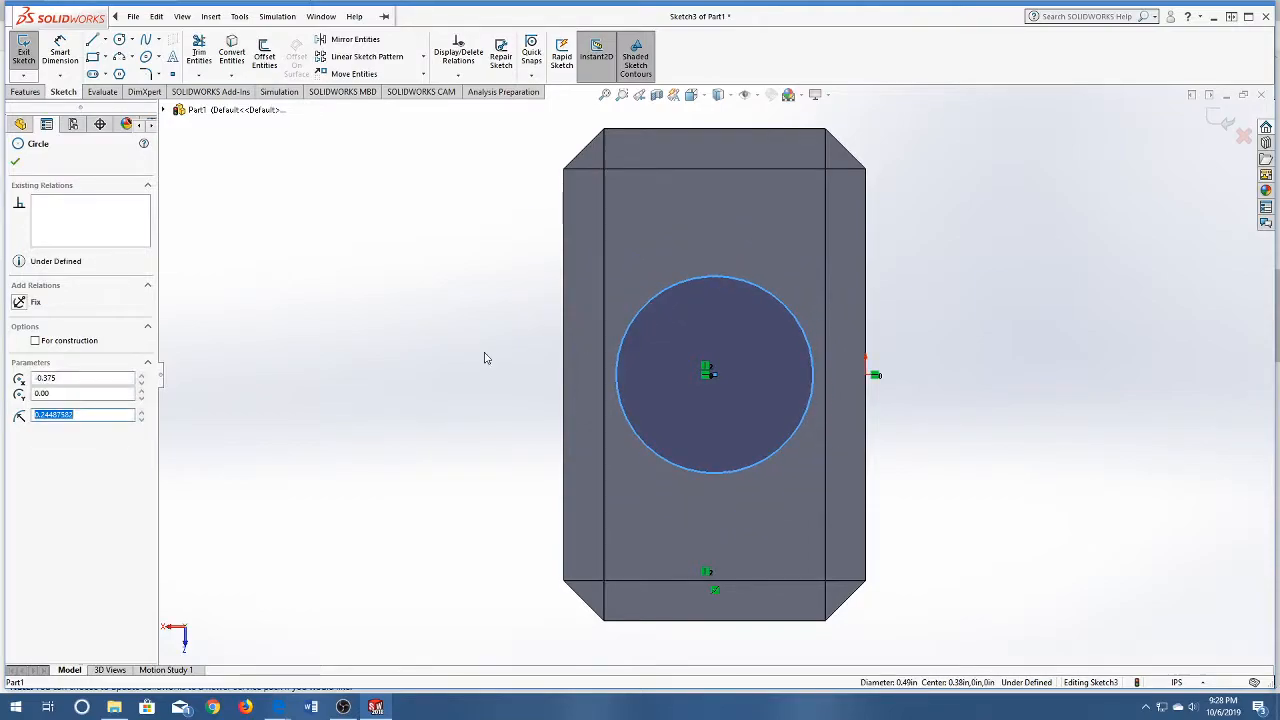
left_click(456, 345)
left_click(183, 19)
left_click(62, 52)
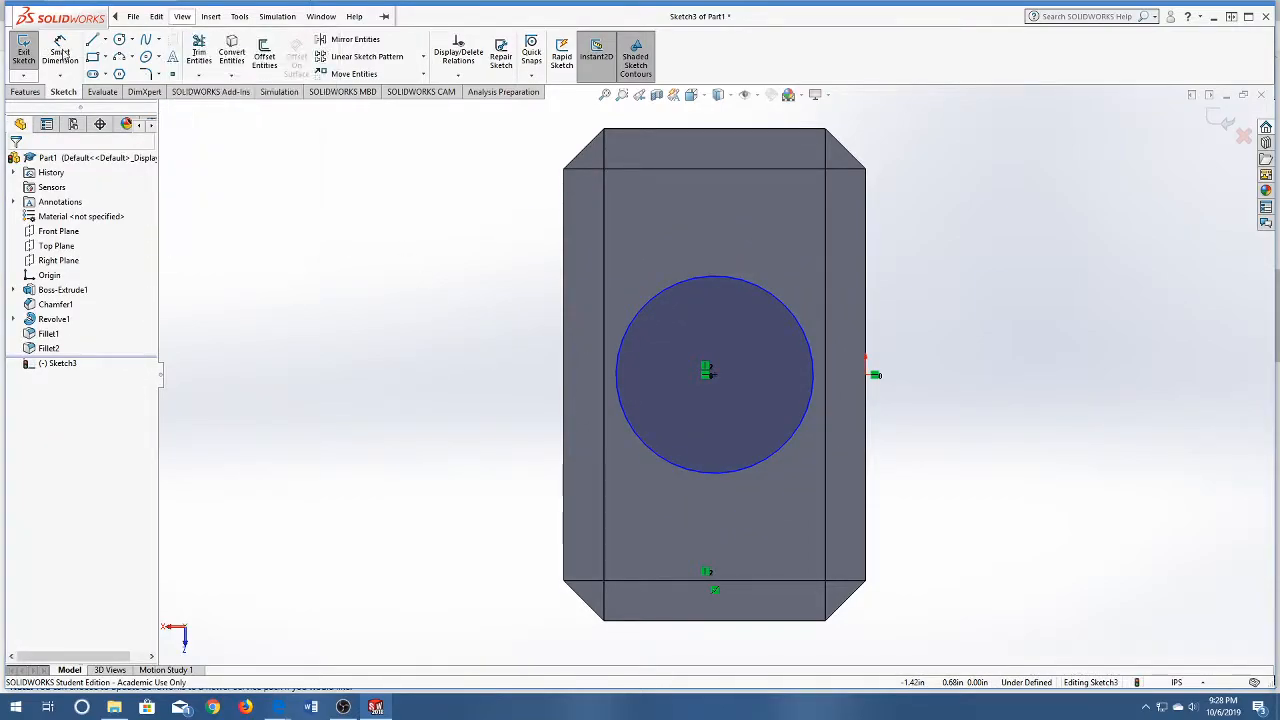
left_click(62, 52)
left_click(640, 315)
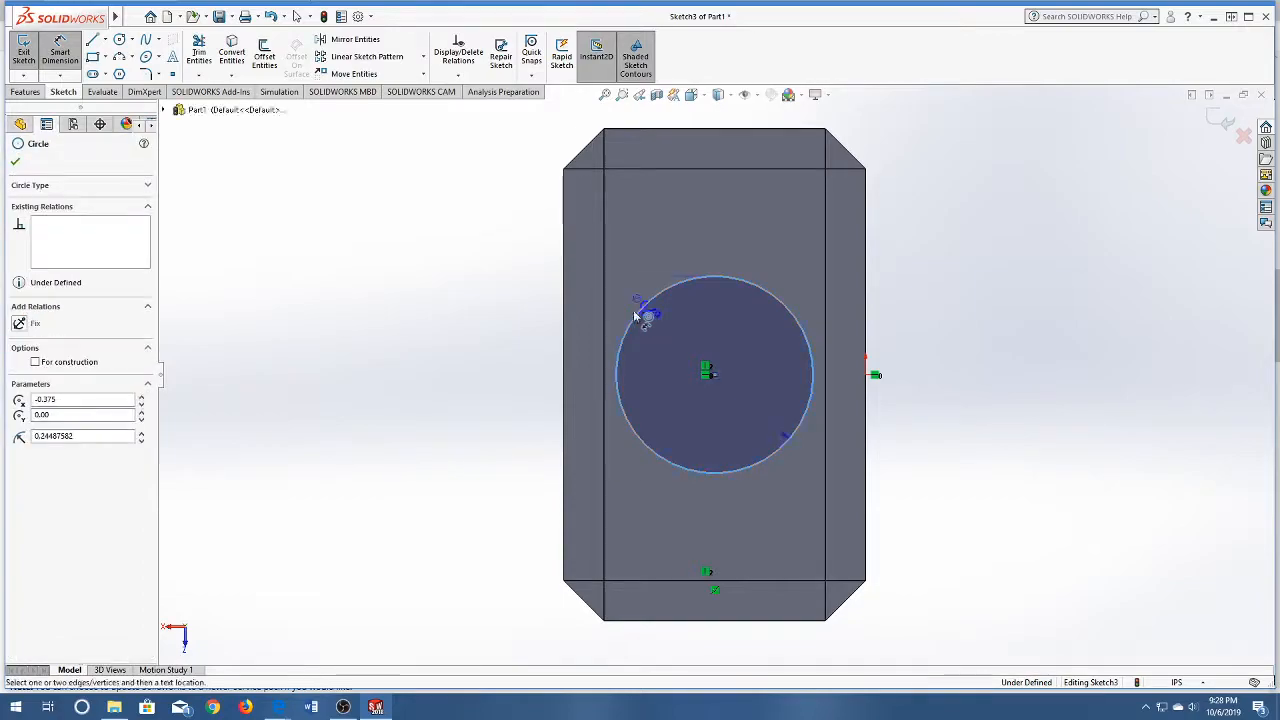
left_click(530, 352)
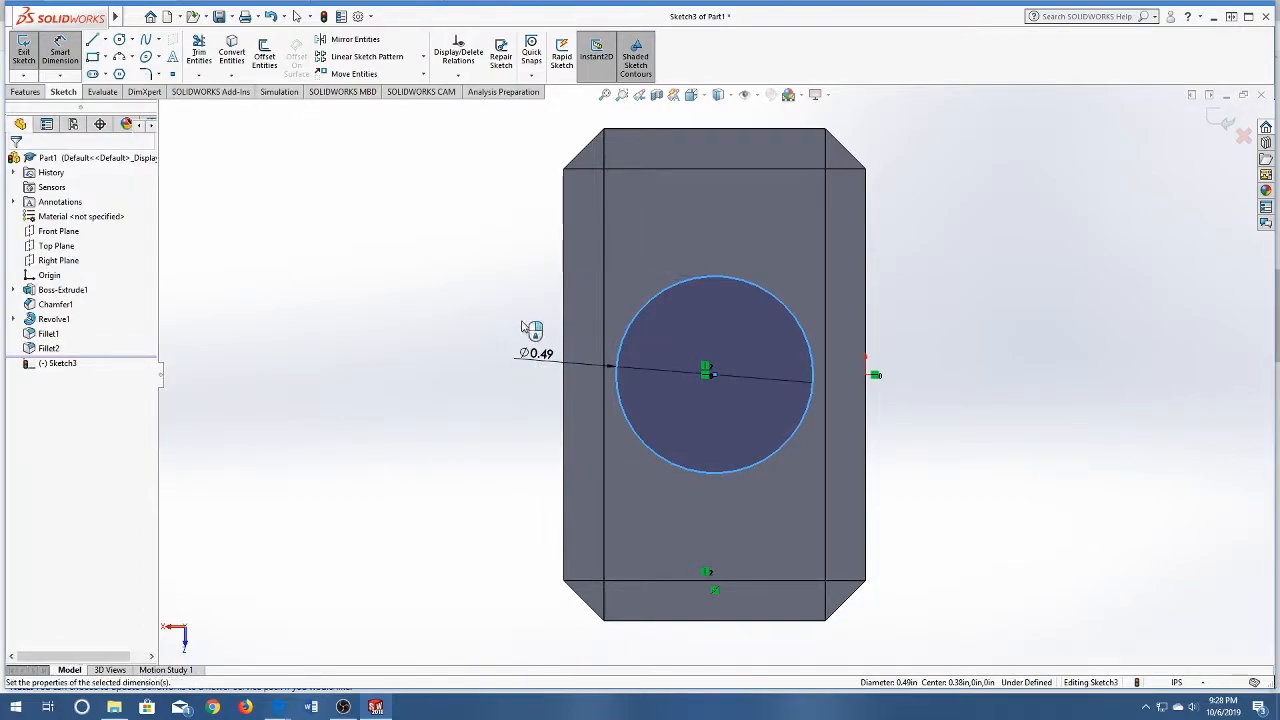
left_click(521, 328)
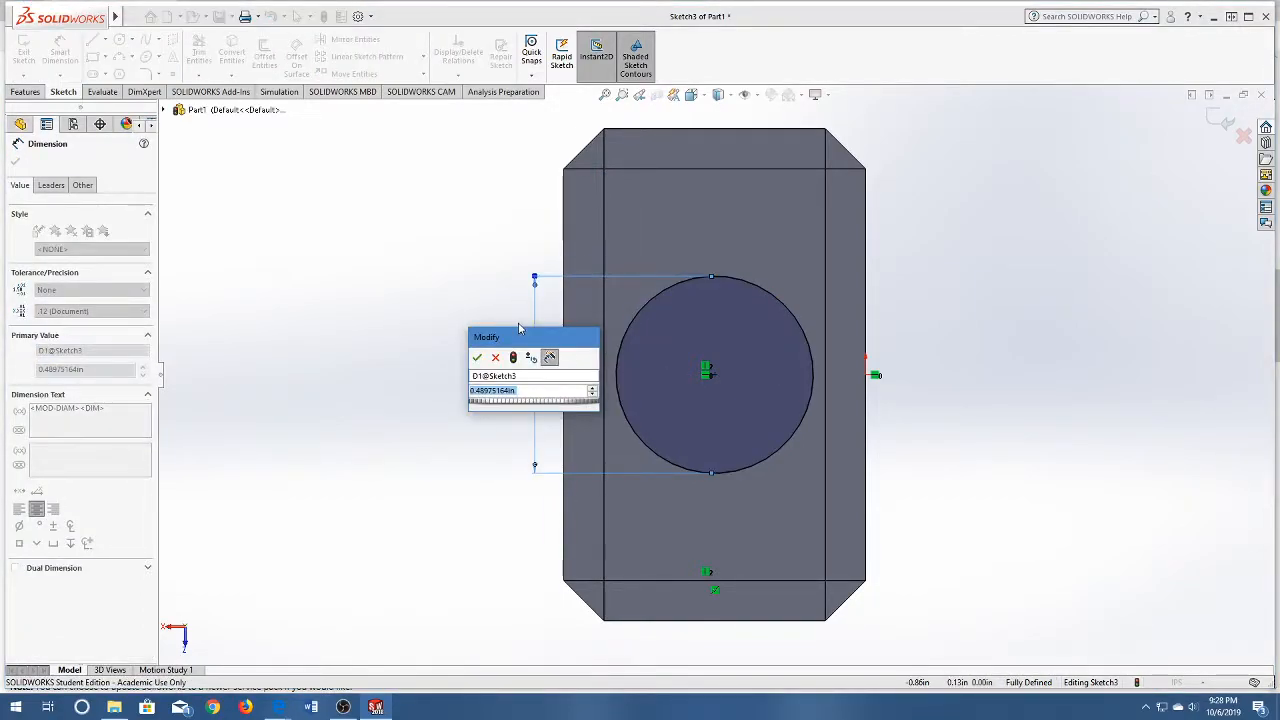
key("BackSpace")
type(".475")
key("Return")
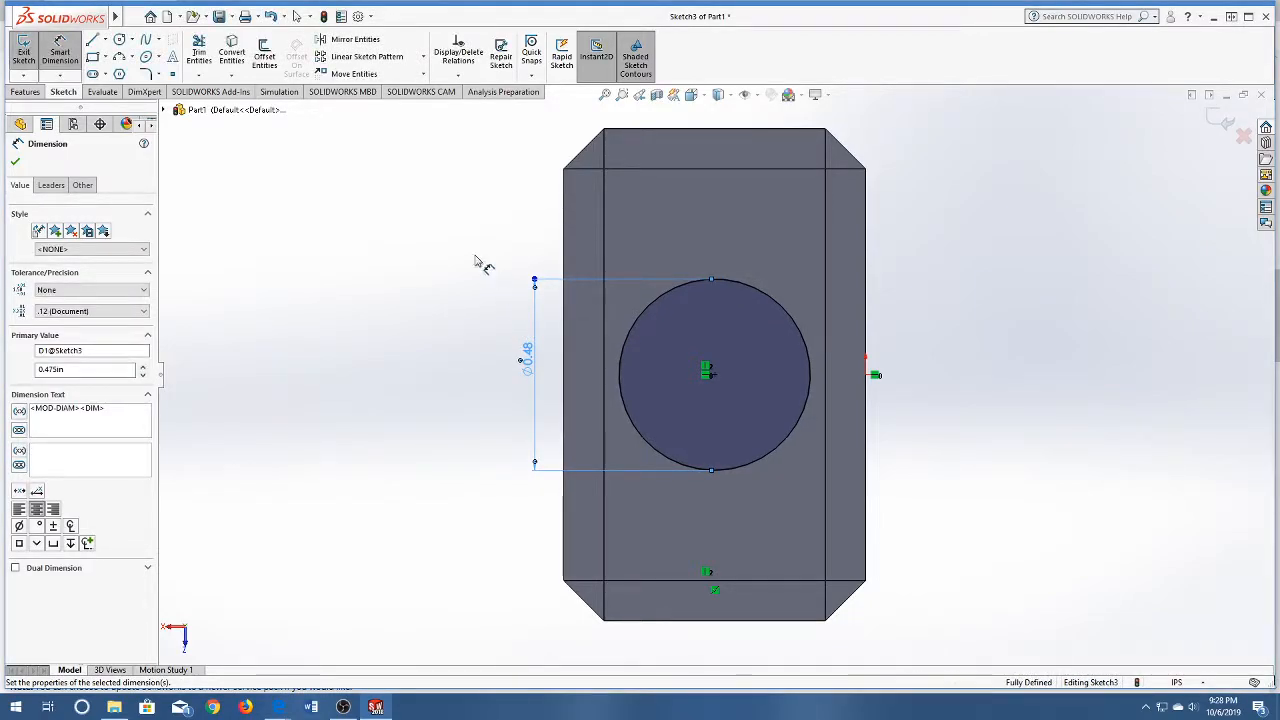
left_click(16, 166)
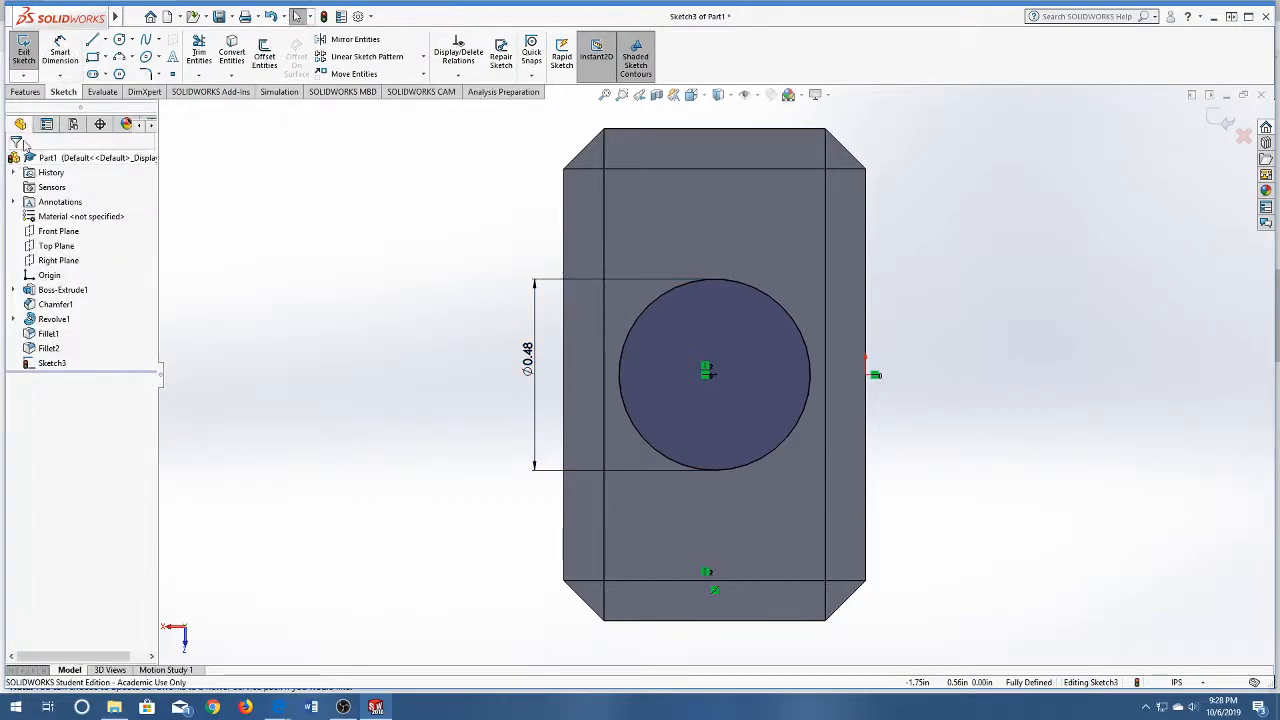
Extrude the circle on the block's bottom face as a merged blind boss with a depth of 0.02 in
left_click(41, 93)
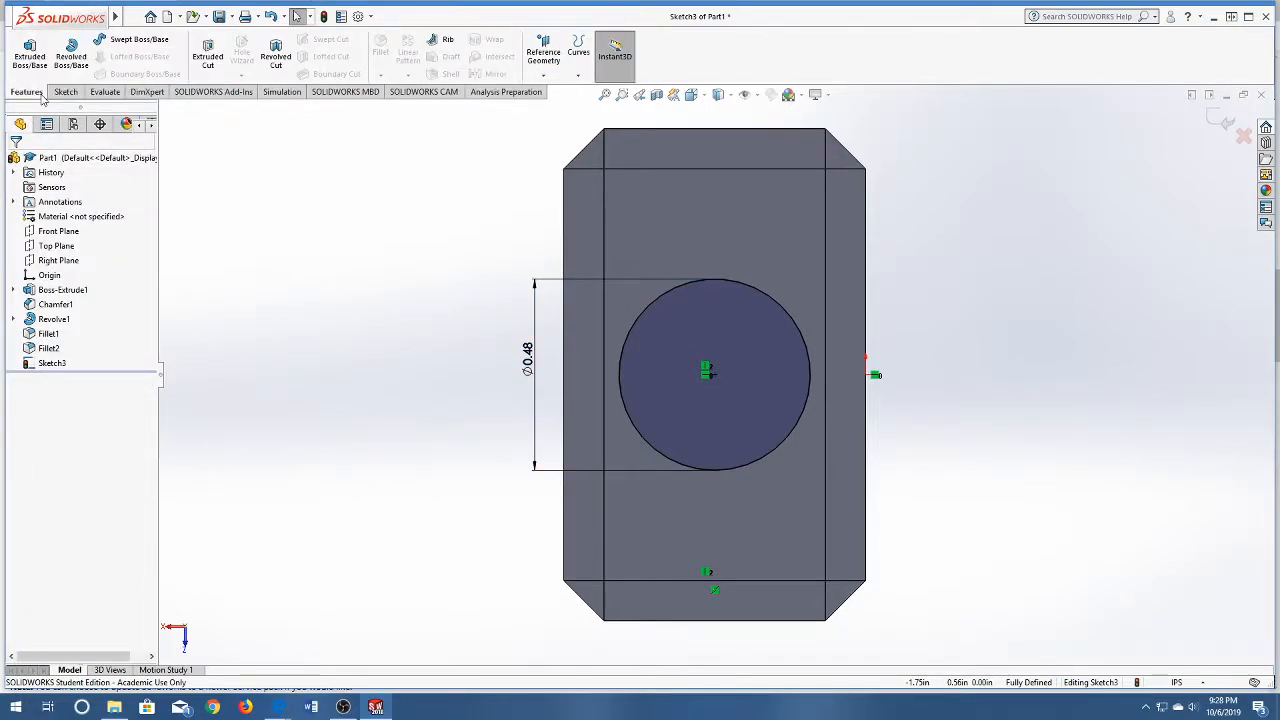
left_click(30, 52)
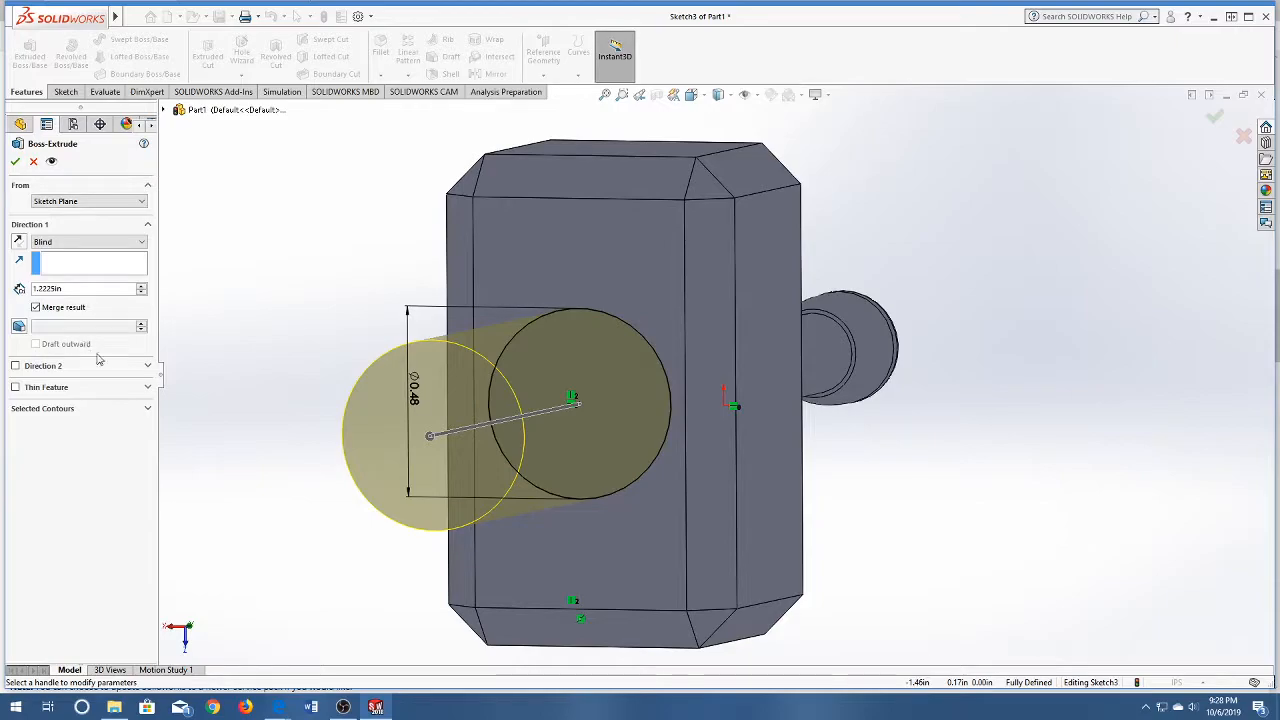
double_click(70, 288)
type("0.01")
key("Return")
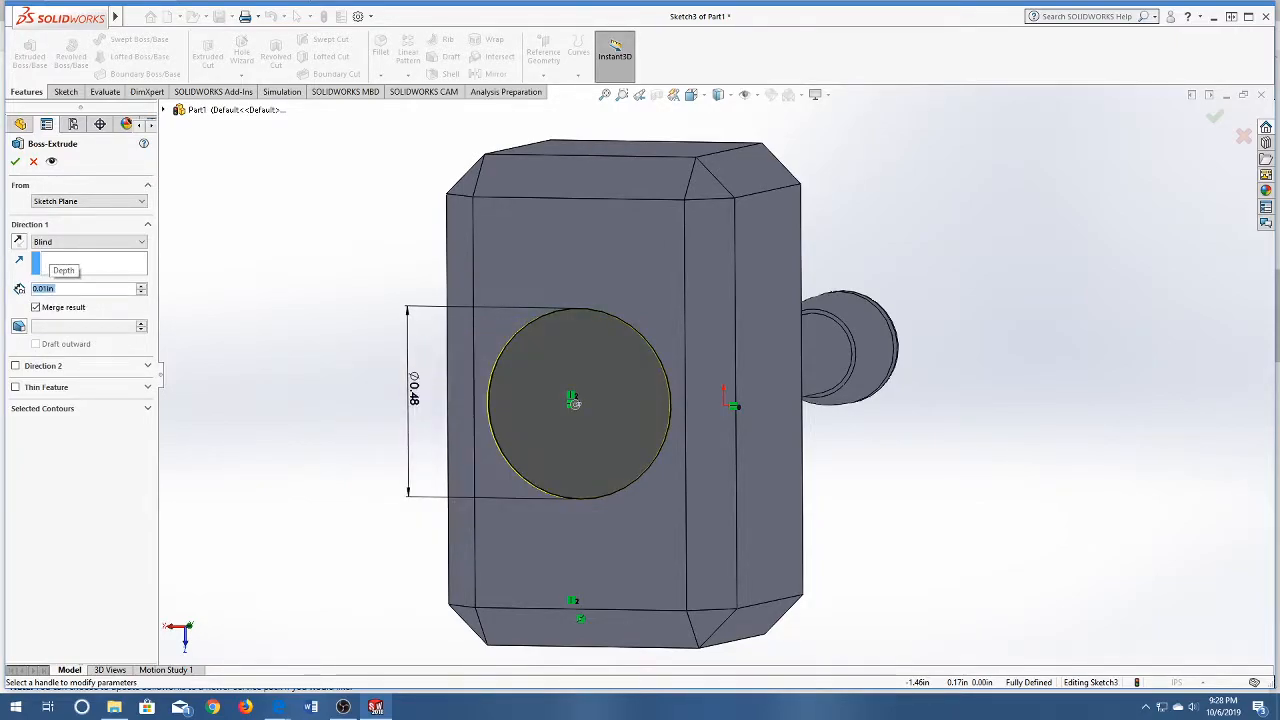
middle_click_drag(389, 406, 296, 514)
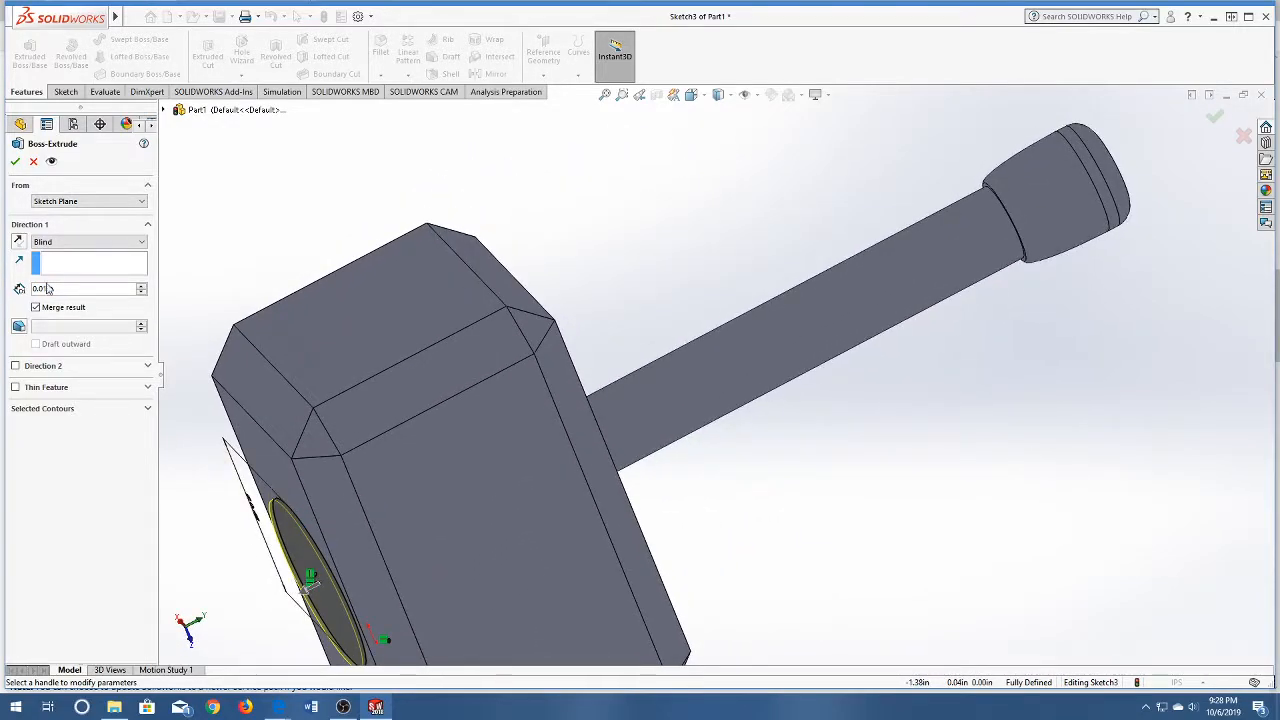
type("0.02")
key("Return")
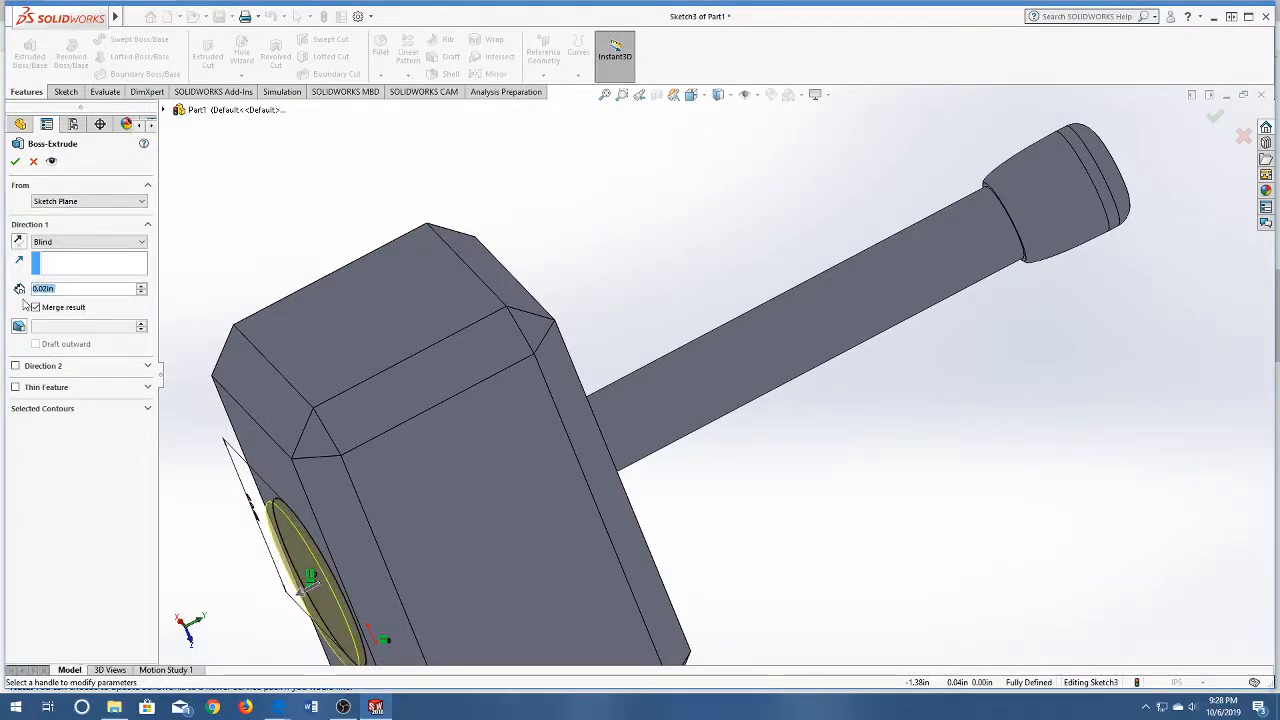
left_click(15, 162)
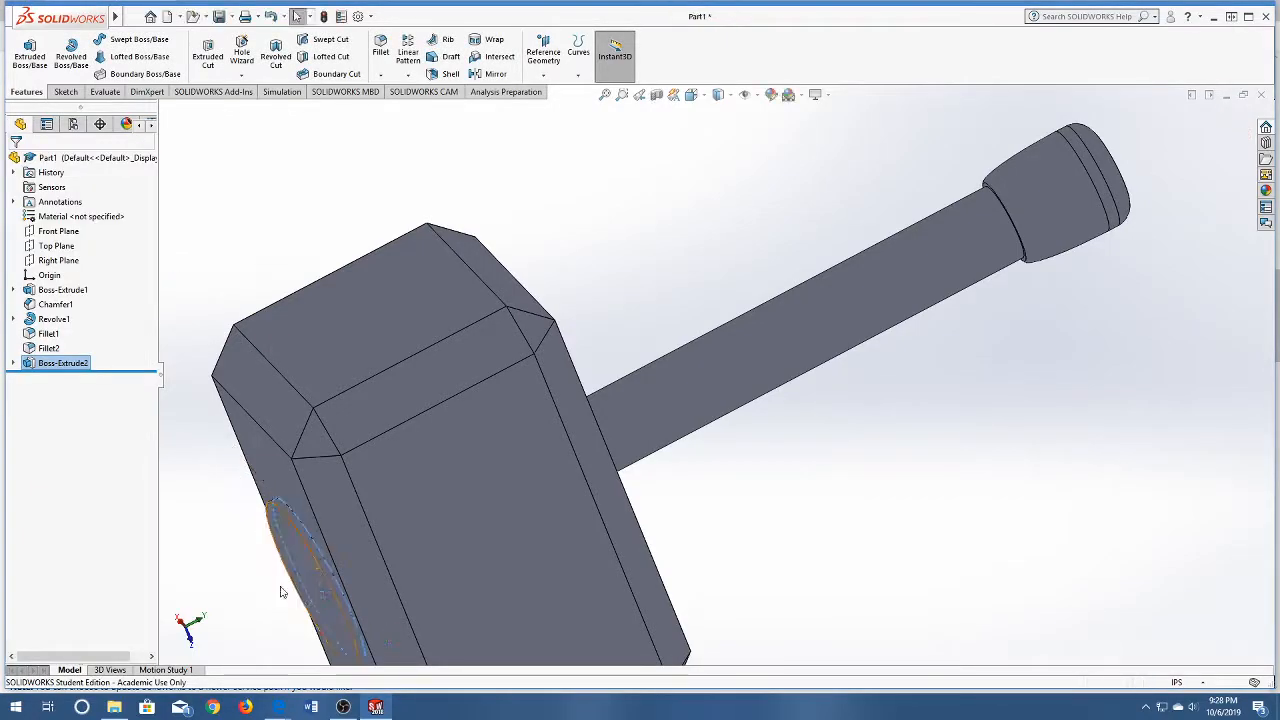
Examine the whole hammer from several angles, including an isometric view and a low front view
key("f")
scroll(480, 590, "down", 3)
left_click(365, 552)
middle_click_drag(361, 551, 622, 345)
scroll(428, 475, "down", 2)
left_click(693, 97)
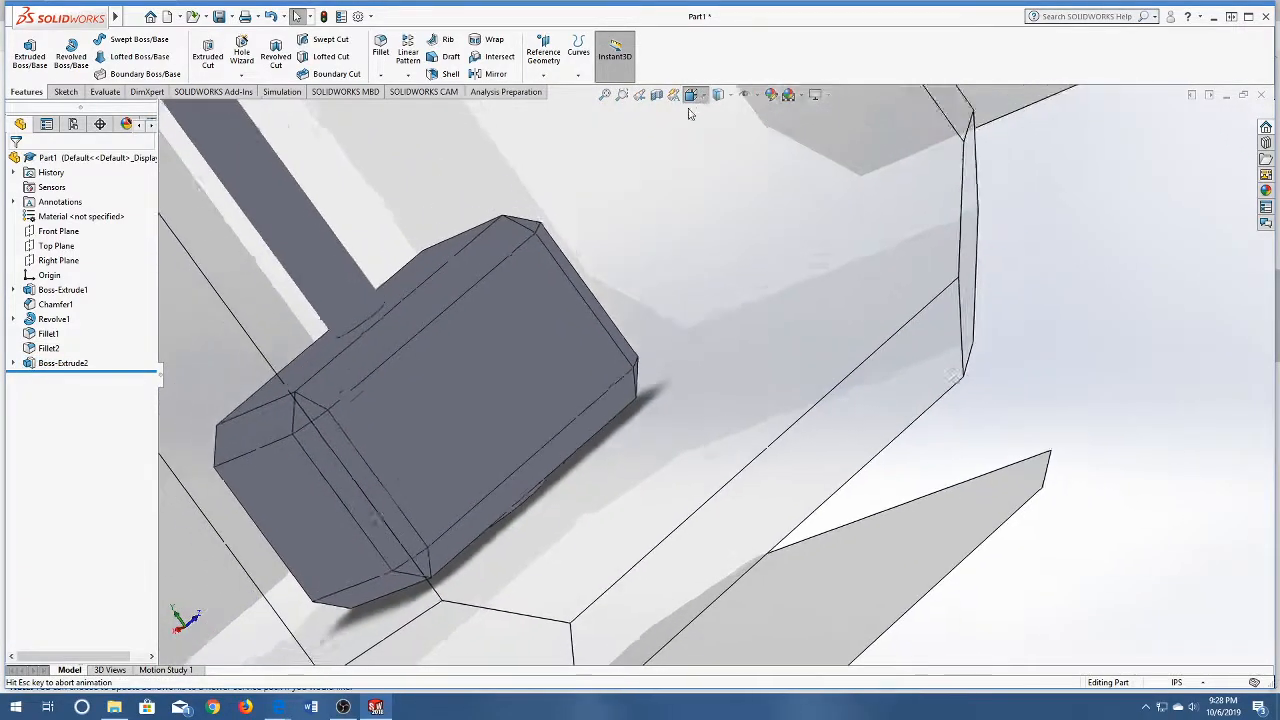
left_click(770, 132)
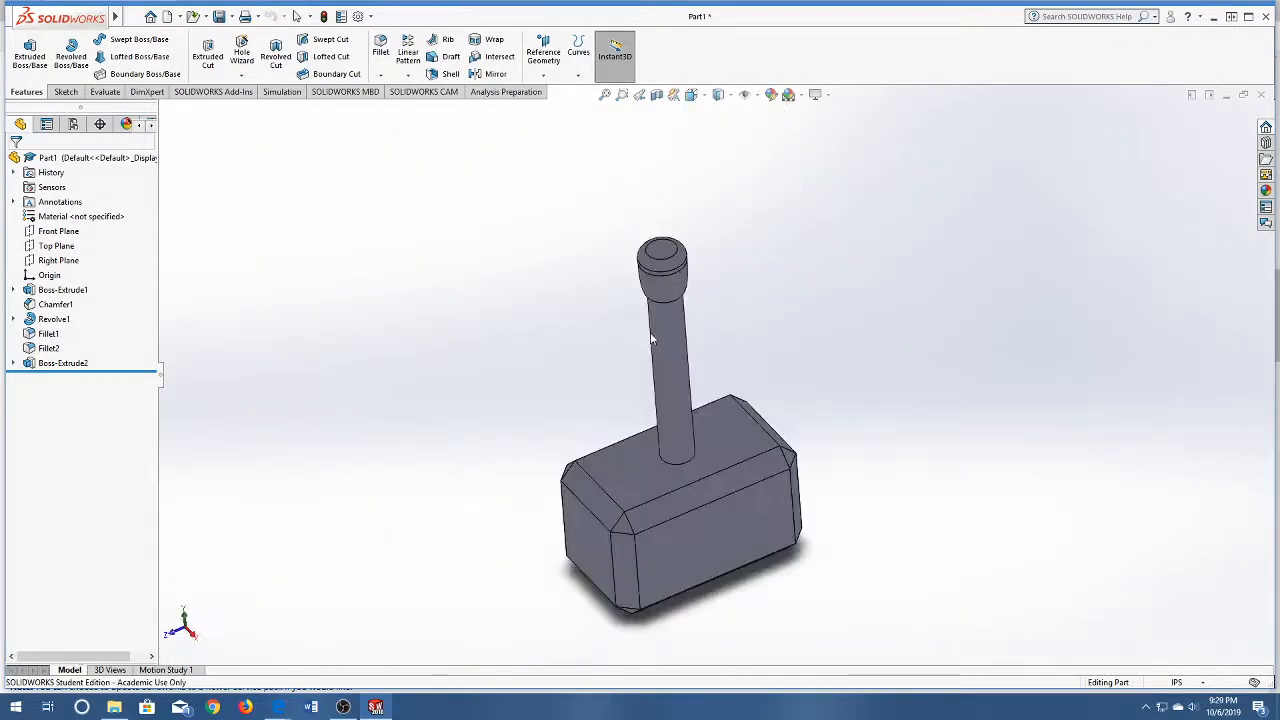
middle_click_drag(763, 558, 760, 480)
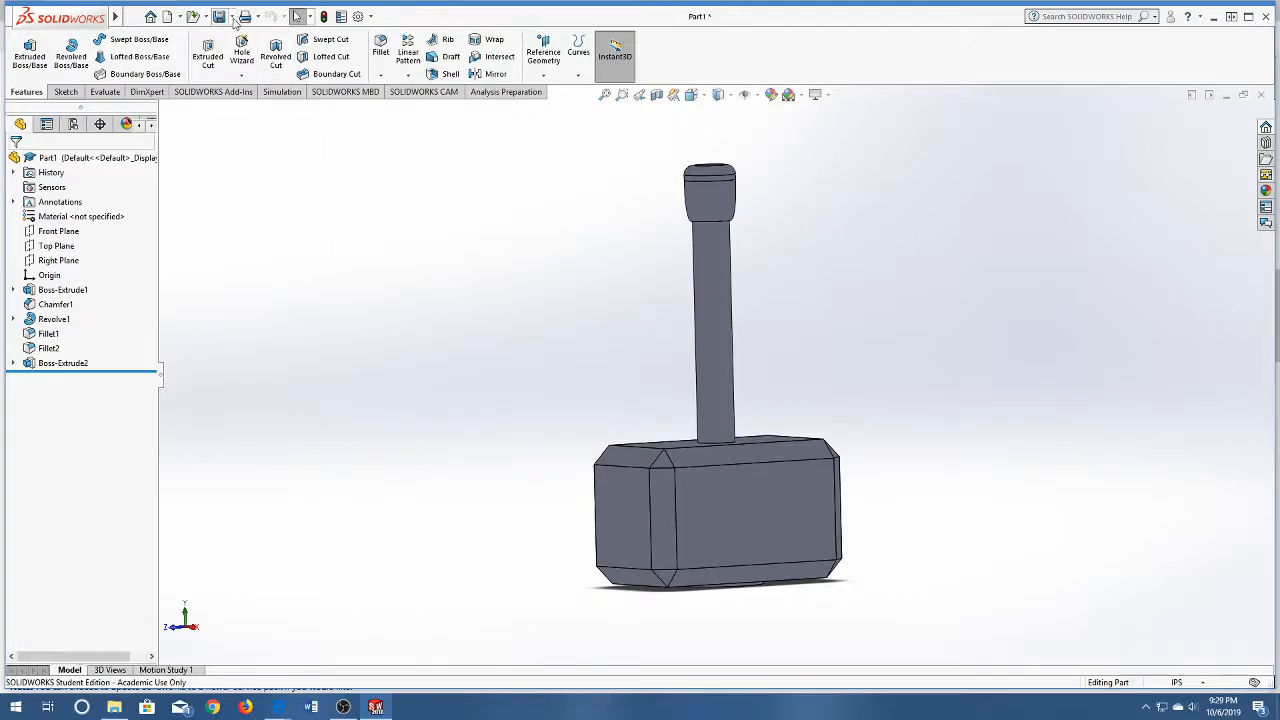
Export the hammer as Part1.STL into the Engl 3140 thors hammer folder, replacing the existing file
left_click(231, 17)
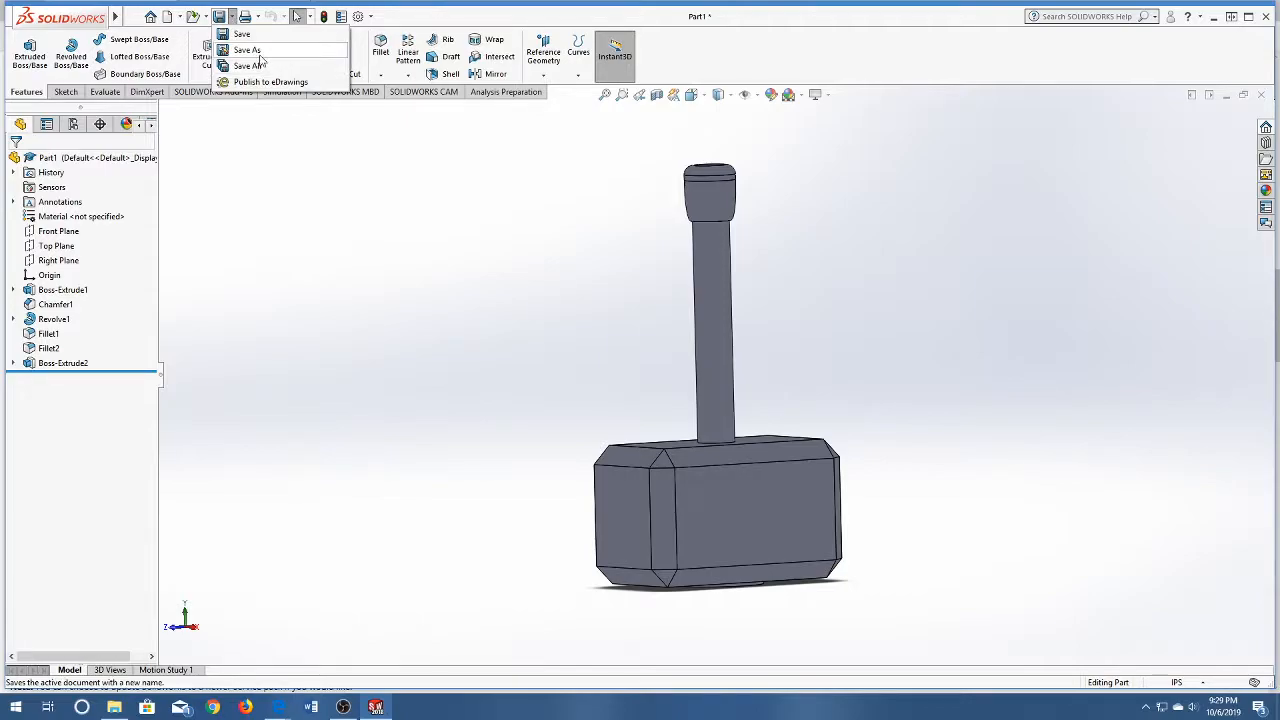
left_click(261, 52)
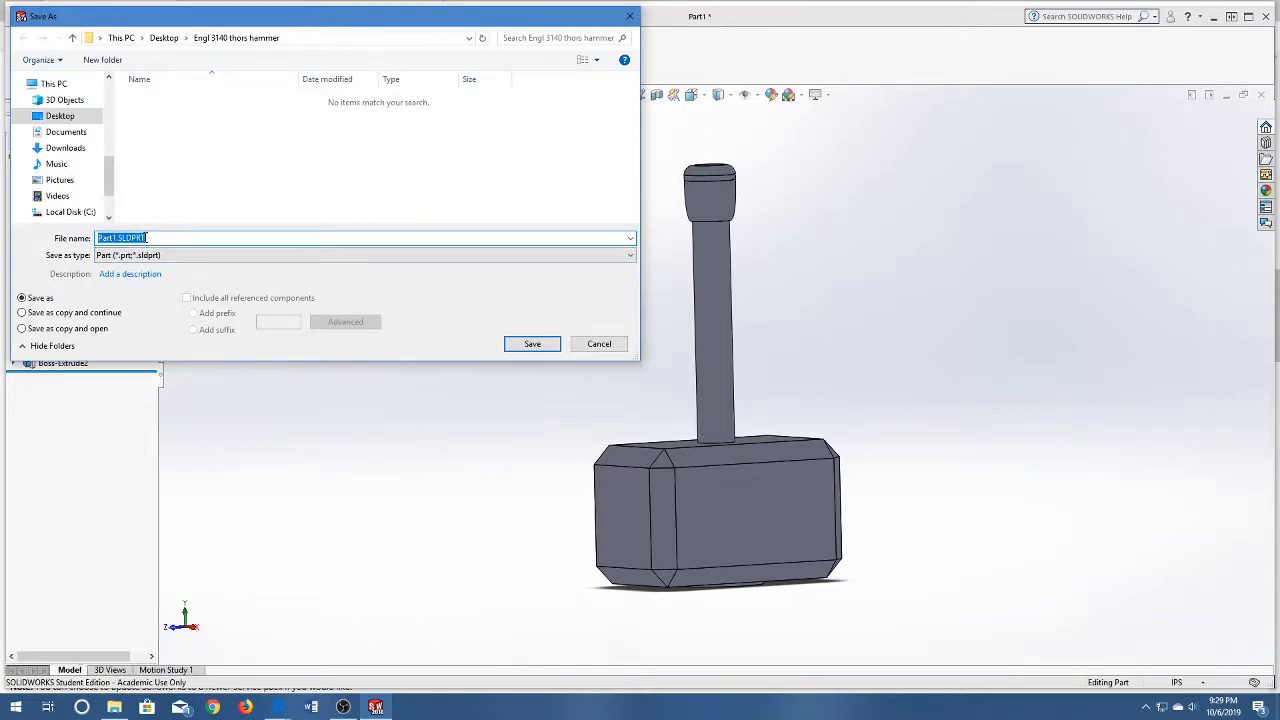
left_click(198, 256)
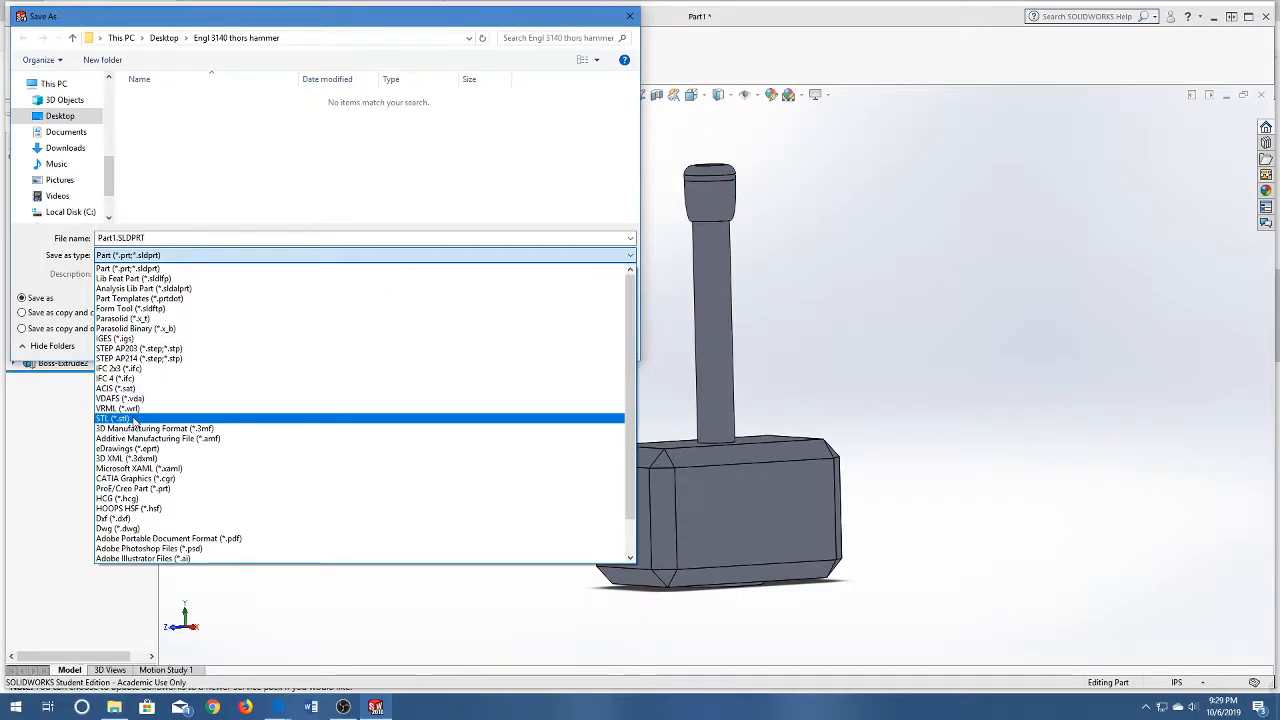
left_click(136, 419)
left_click(532, 368)
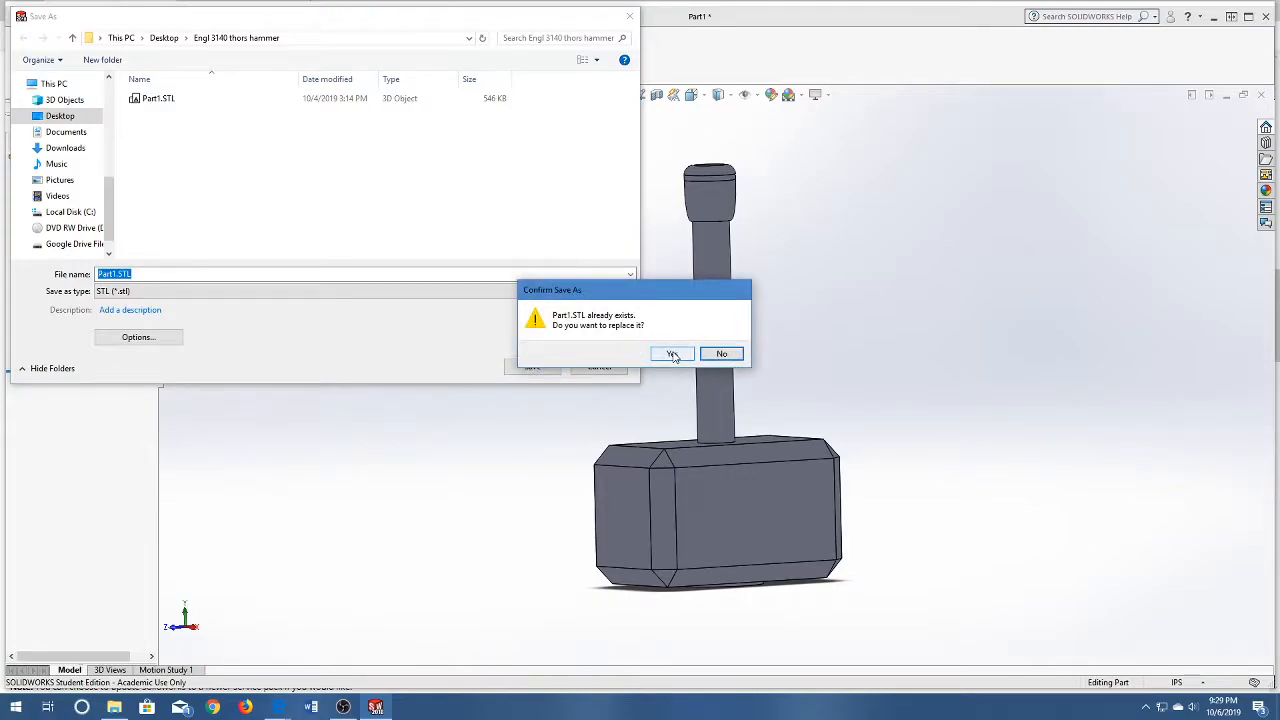
left_click(673, 355)
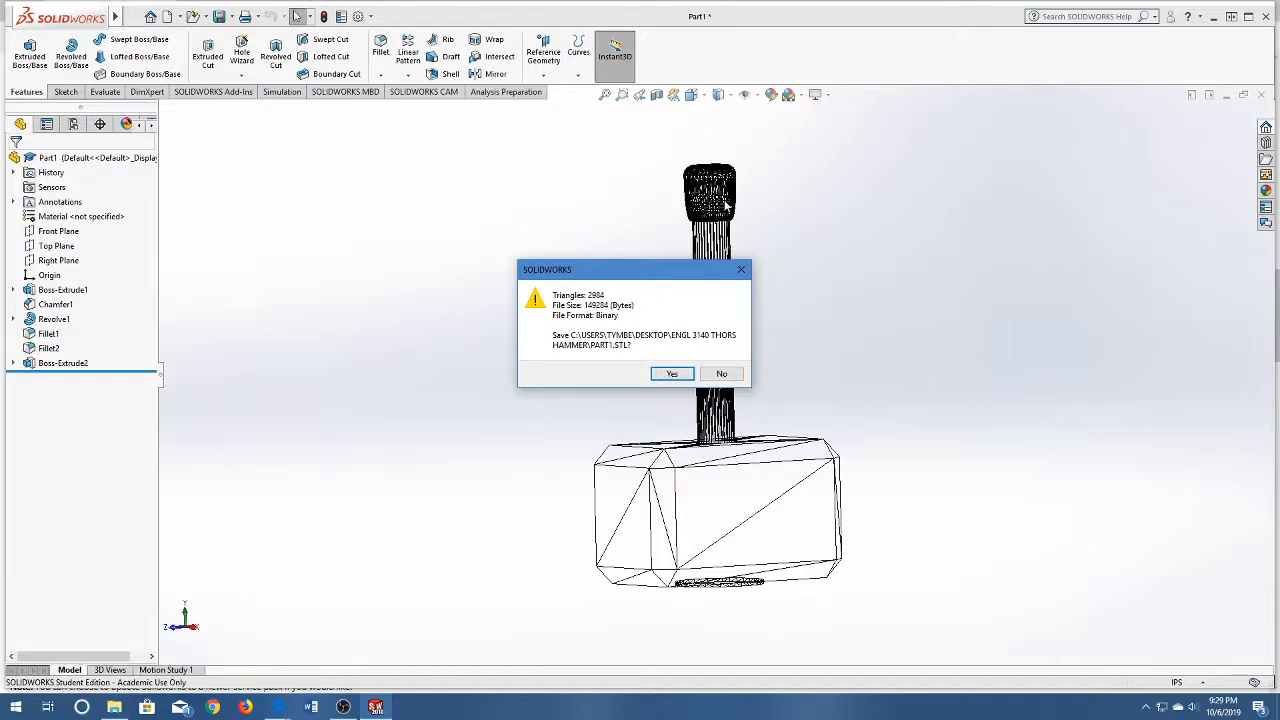
left_click(673, 375)
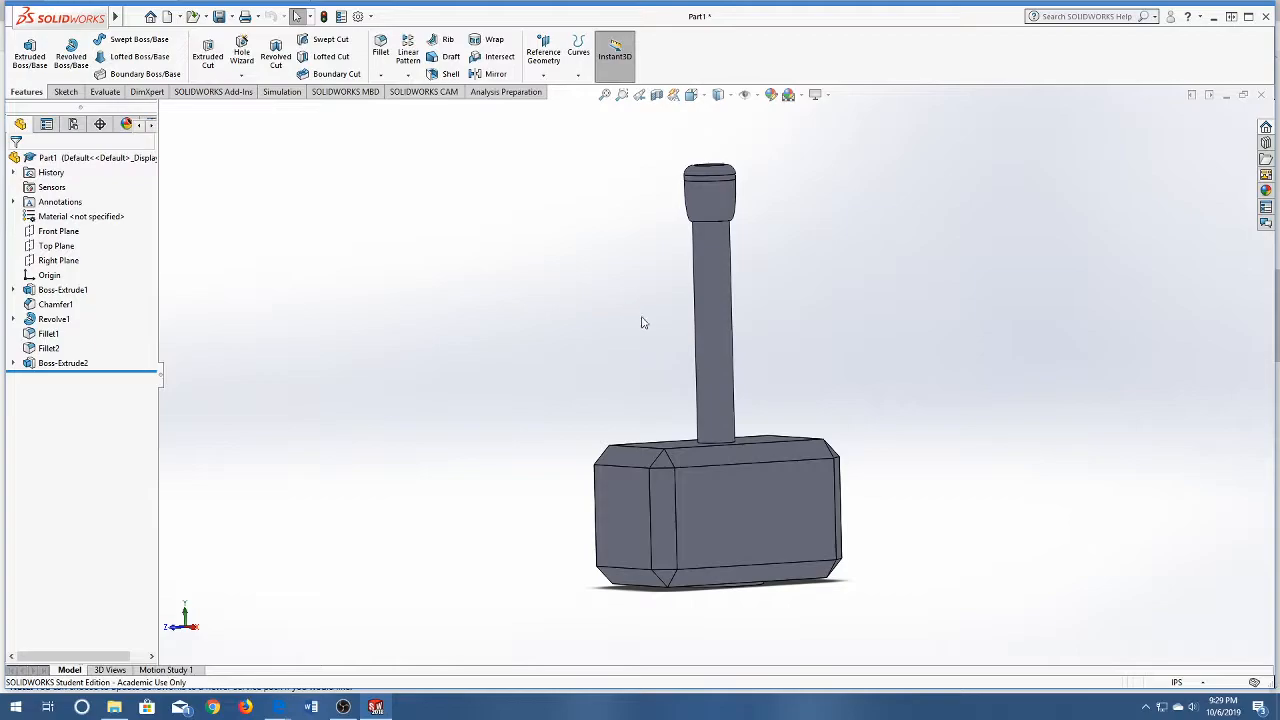
middle_click_drag(626, 291, 645, 375)
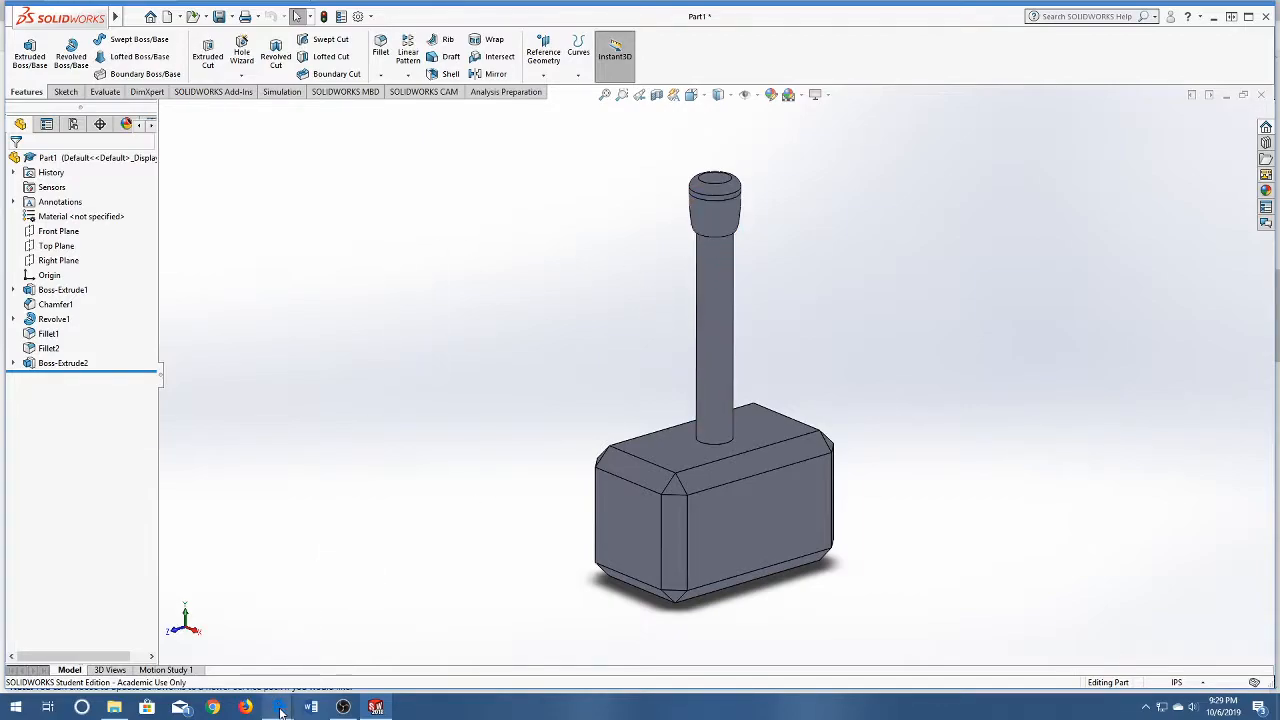
Switch to the Edge browser and open the join.cuMaker.space training link from the Clemson Makerspace home page
mouse_move(281, 710)
left_click(241, 670)
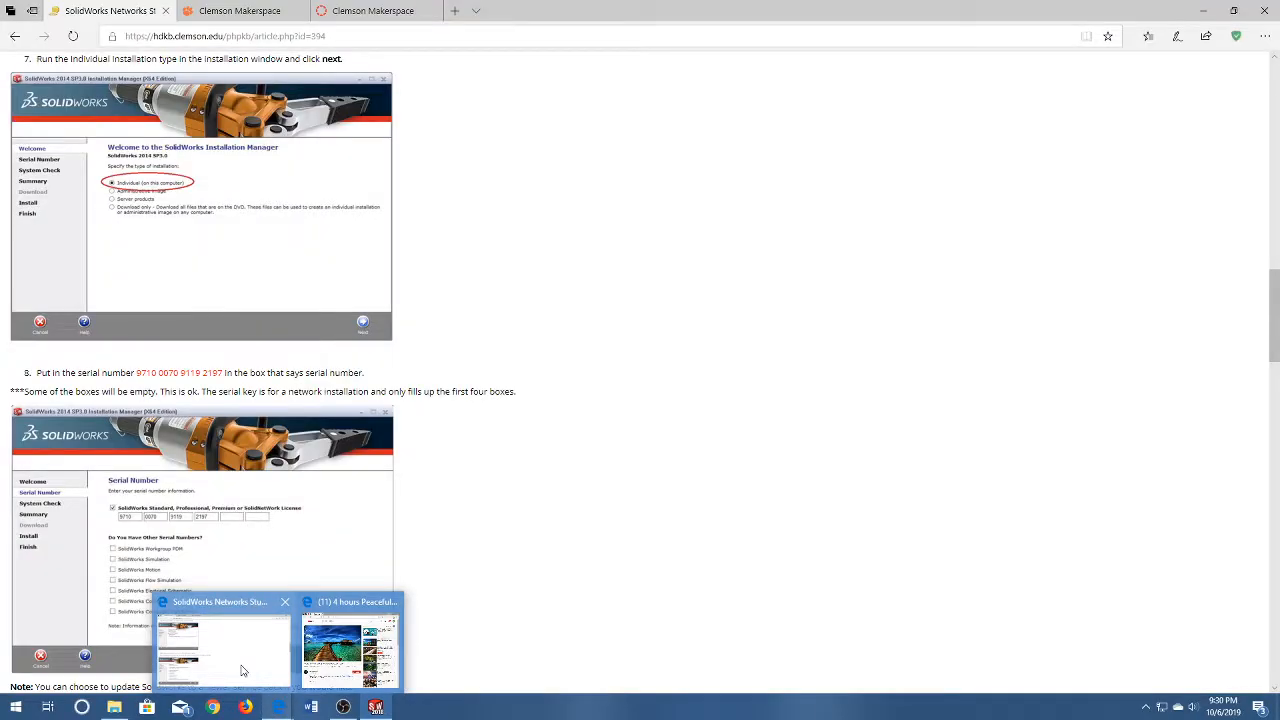
left_click(240, 11)
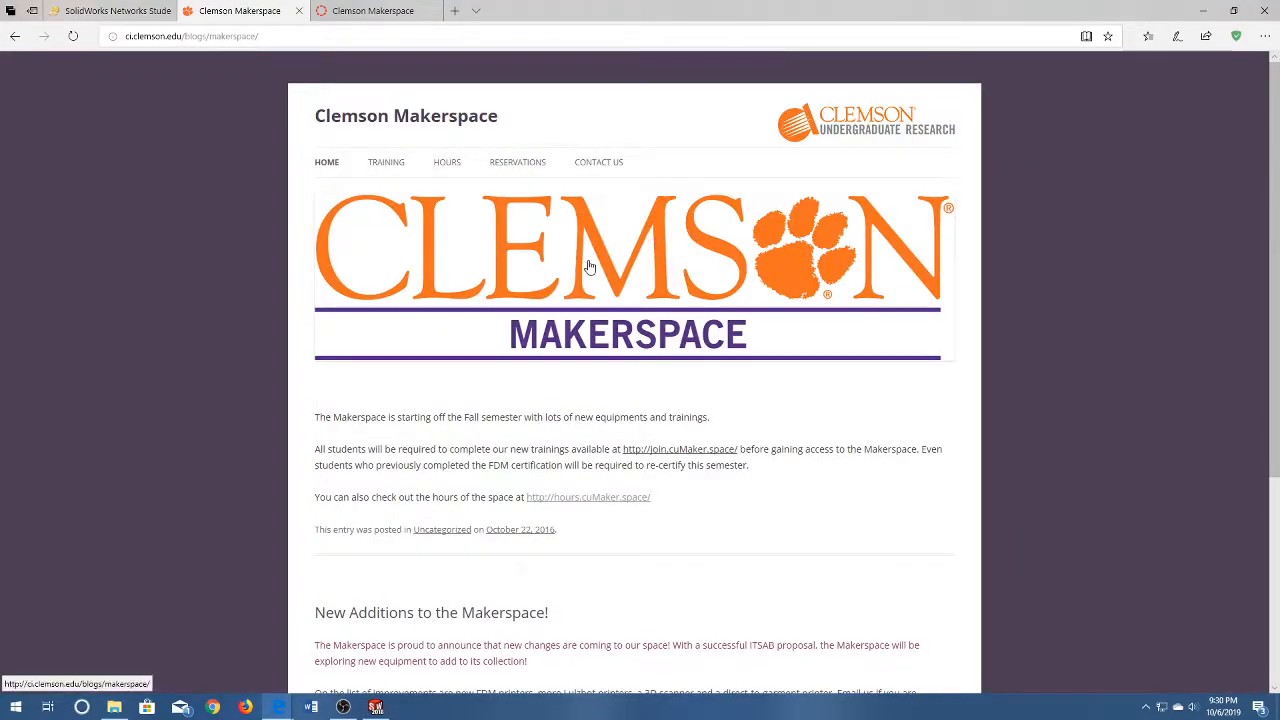
left_click(662, 455)
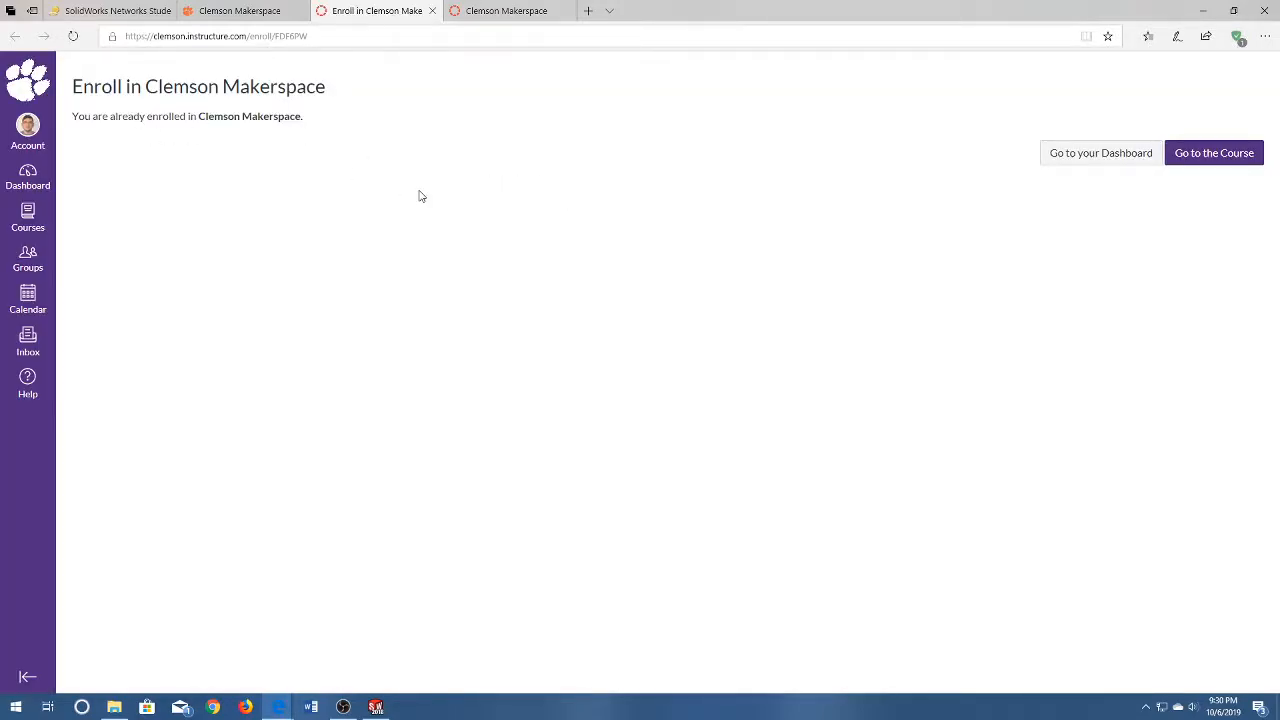
Review the Makerspace course modules, from the general workshop safety items to the FDM 3D printer modules
left_click(510, 8)
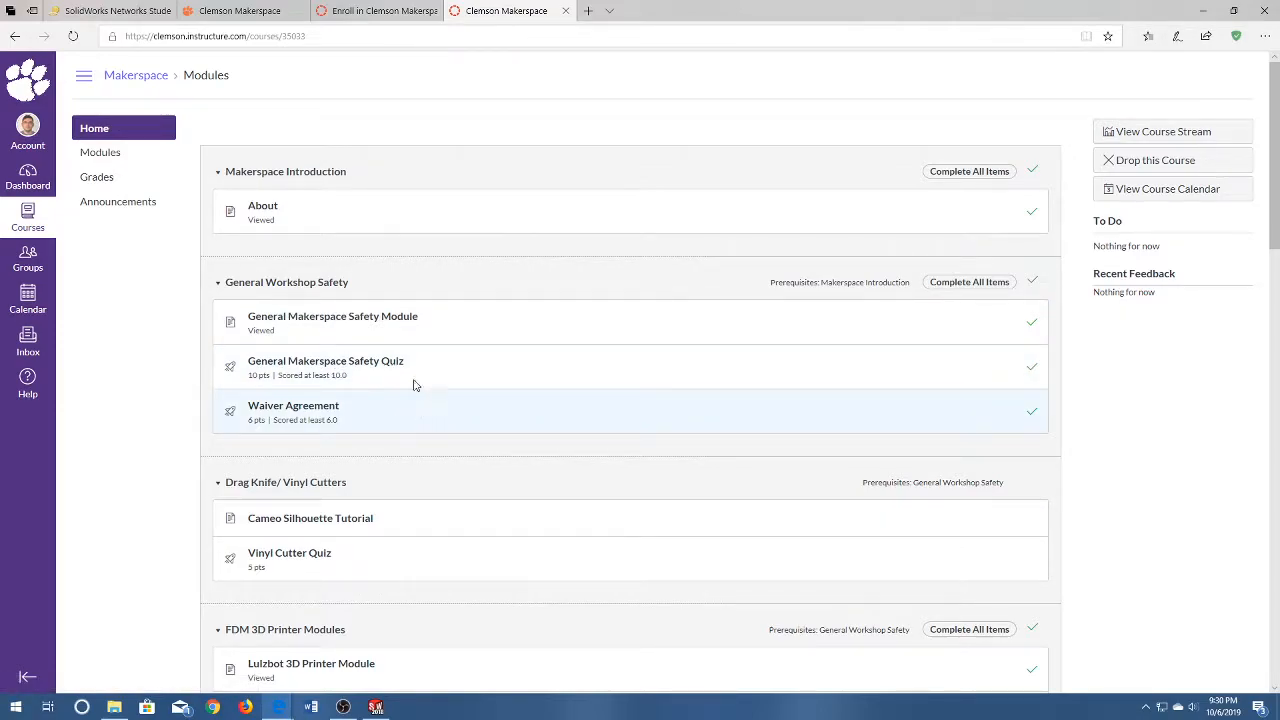
scroll(183, 448, "down", 3)
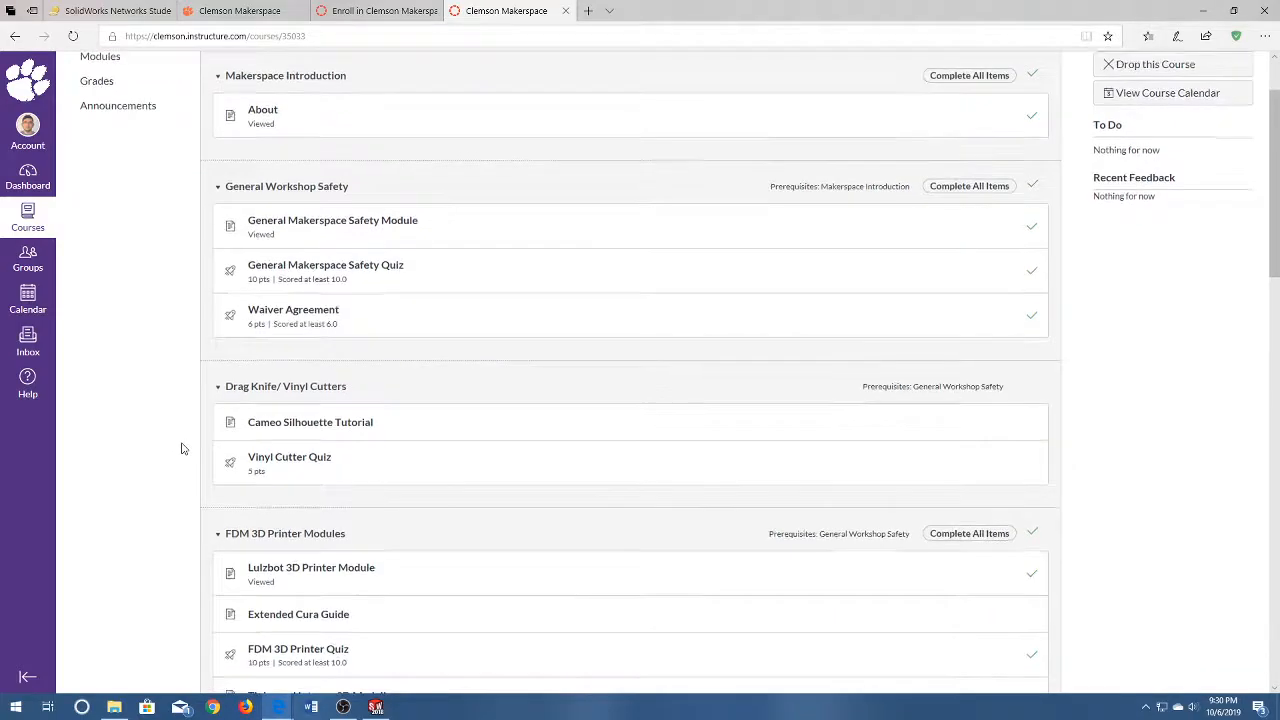
scroll(181, 457, "down", 1)
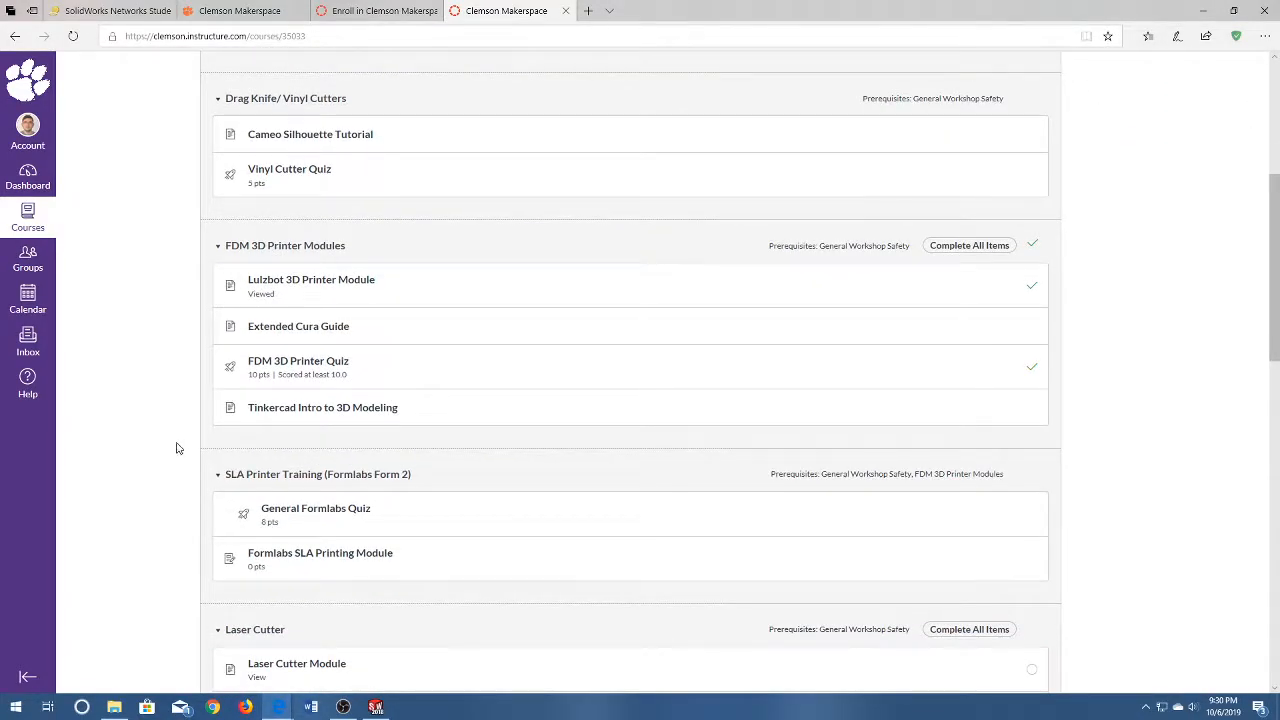